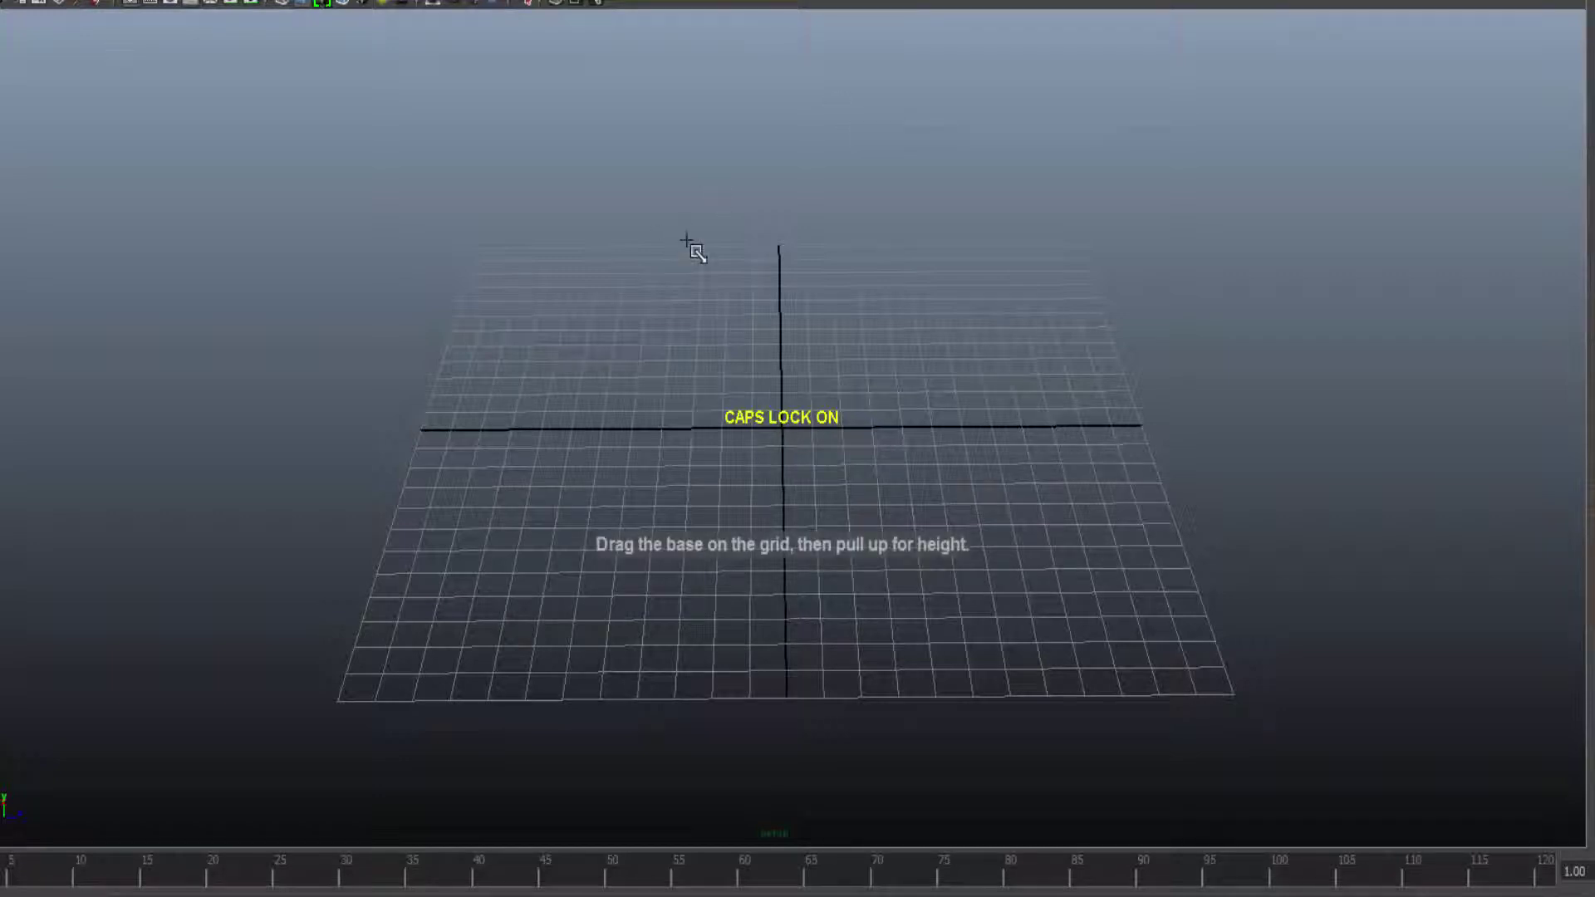
Create a flat polygon box whose base fills one quadrant of the grid from the origin, with a low height
drag(785, 434, 1085, 252)
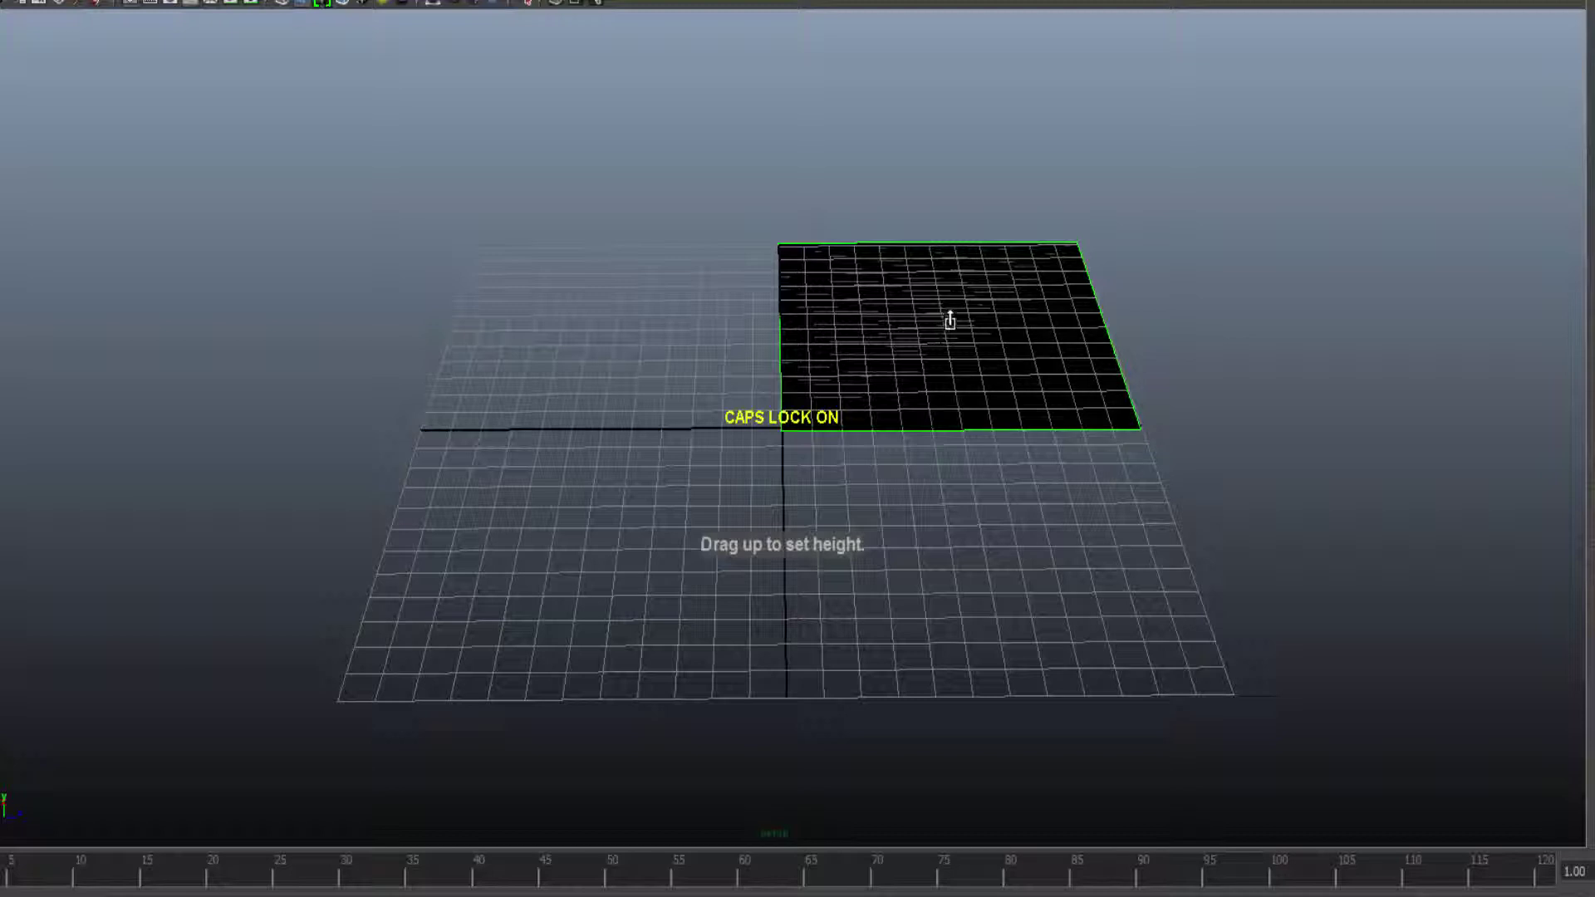
drag(950, 310, 955, 288)
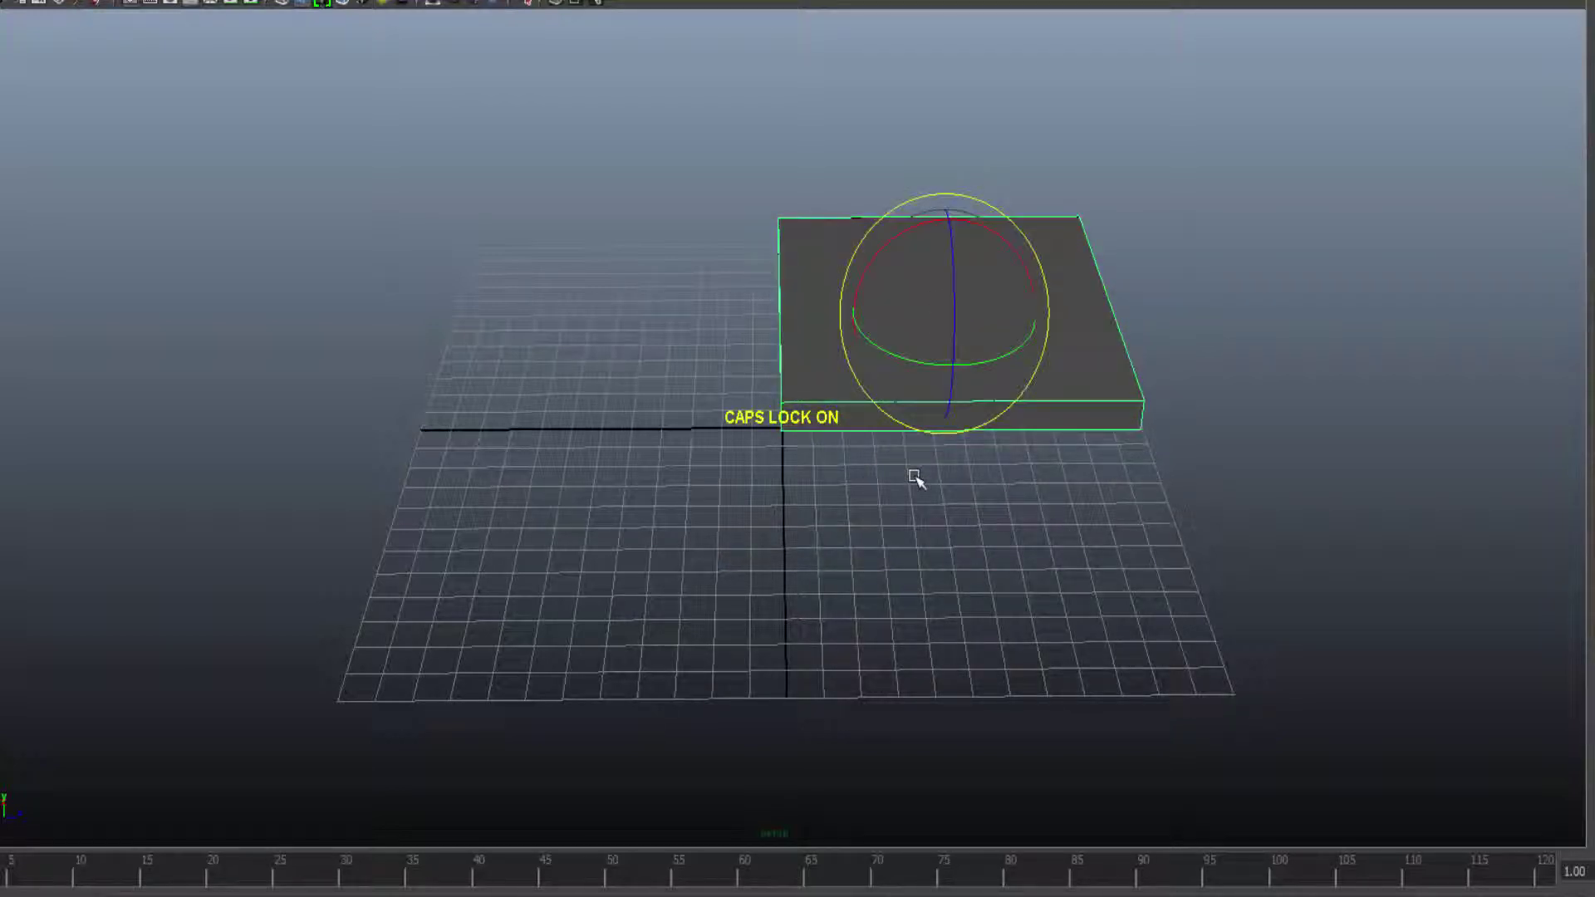
Stand a duplicate of the flat slab upright and move it to the base's edge along the grid's centre line
alt+drag(855, 676, 850, 632)
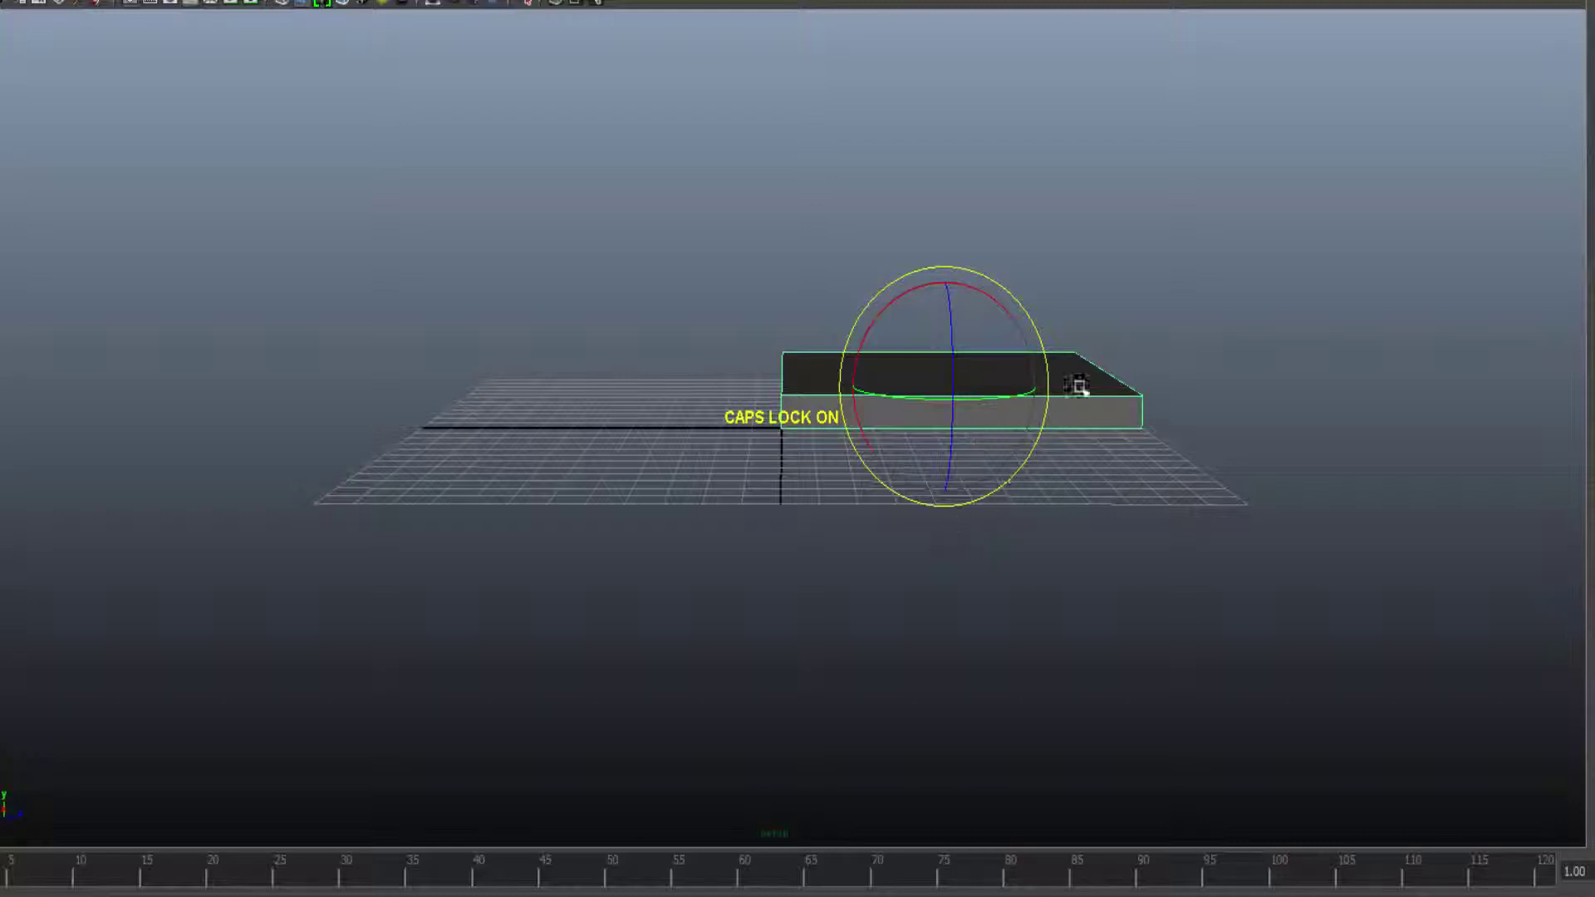
mouse_move(1041, 340)
mouse_down()
mouse_move(954, 282)
mouse_move(911, 304)
mouse_up()
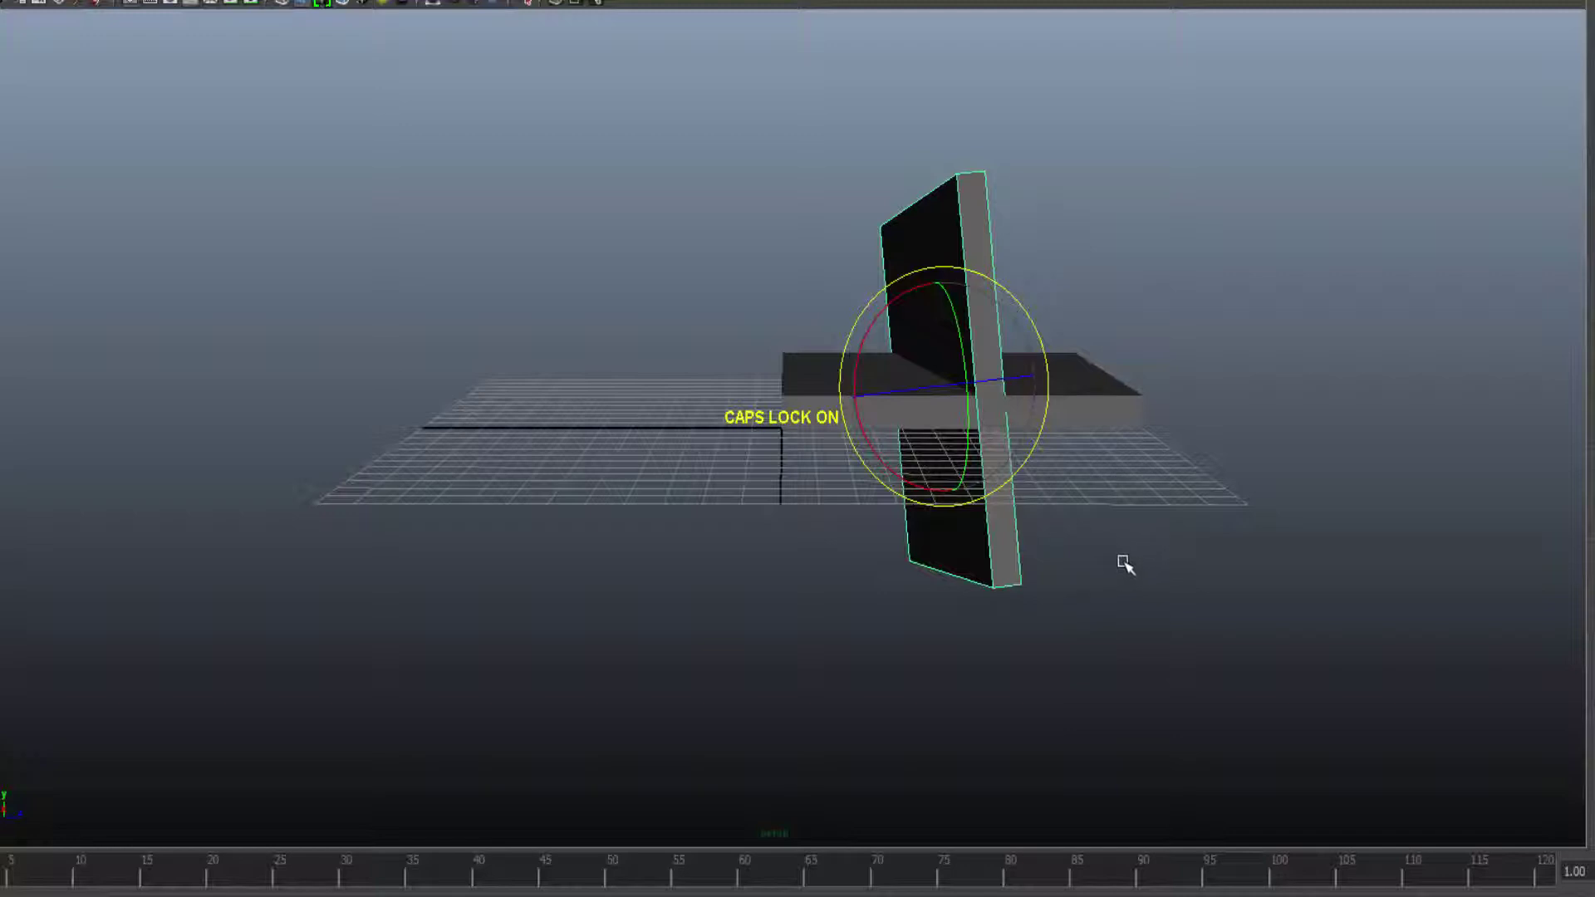
alt+drag(1139, 545, 1100, 559)
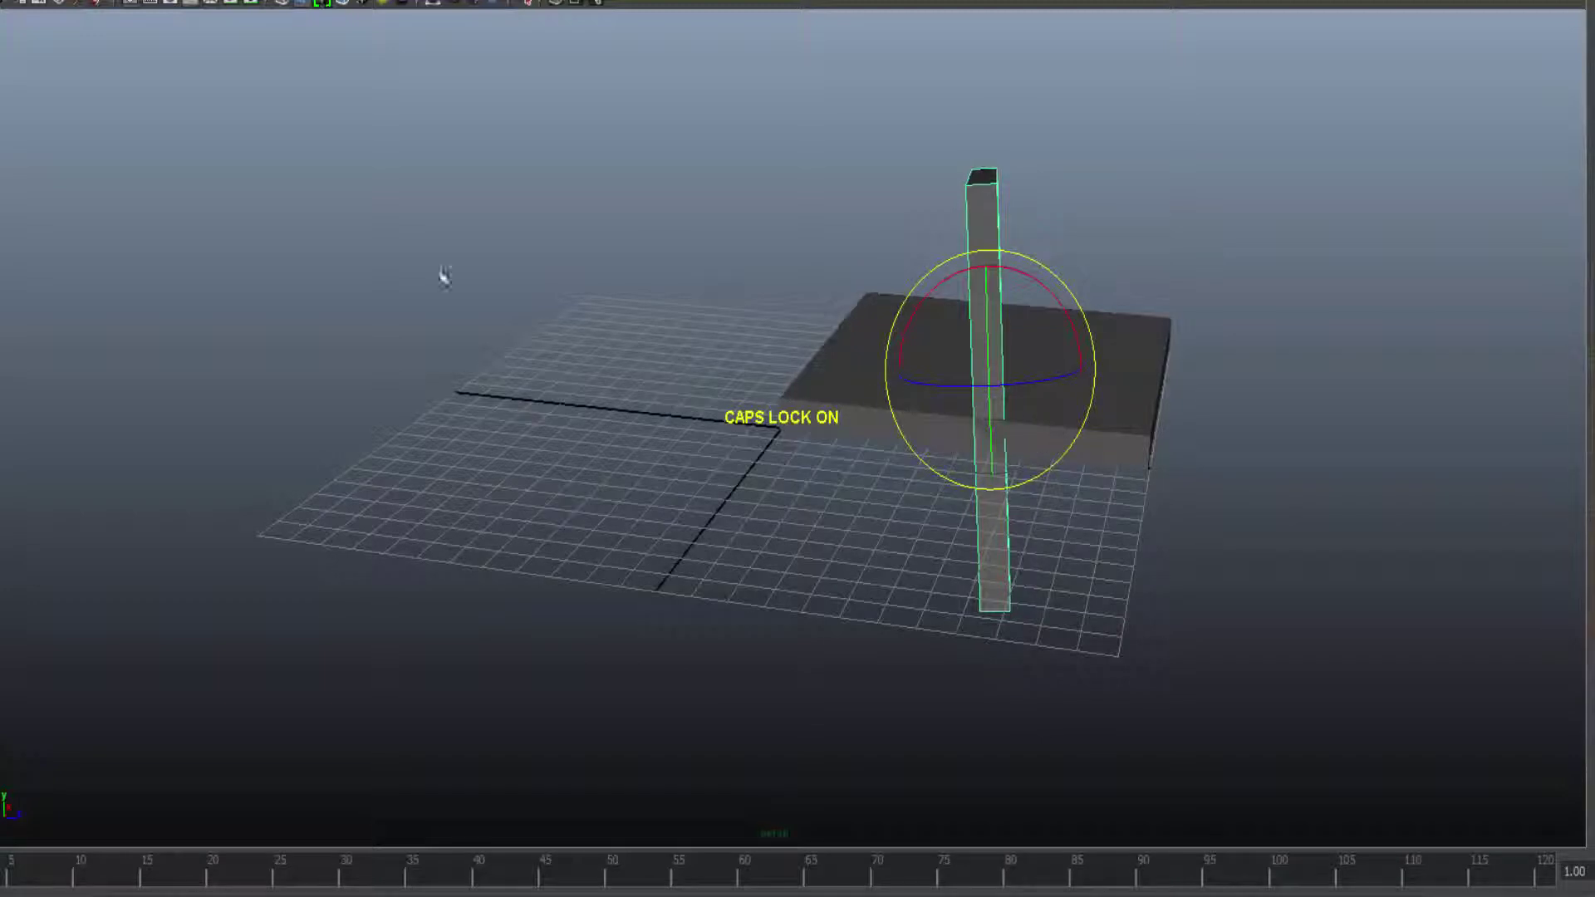
key(w)
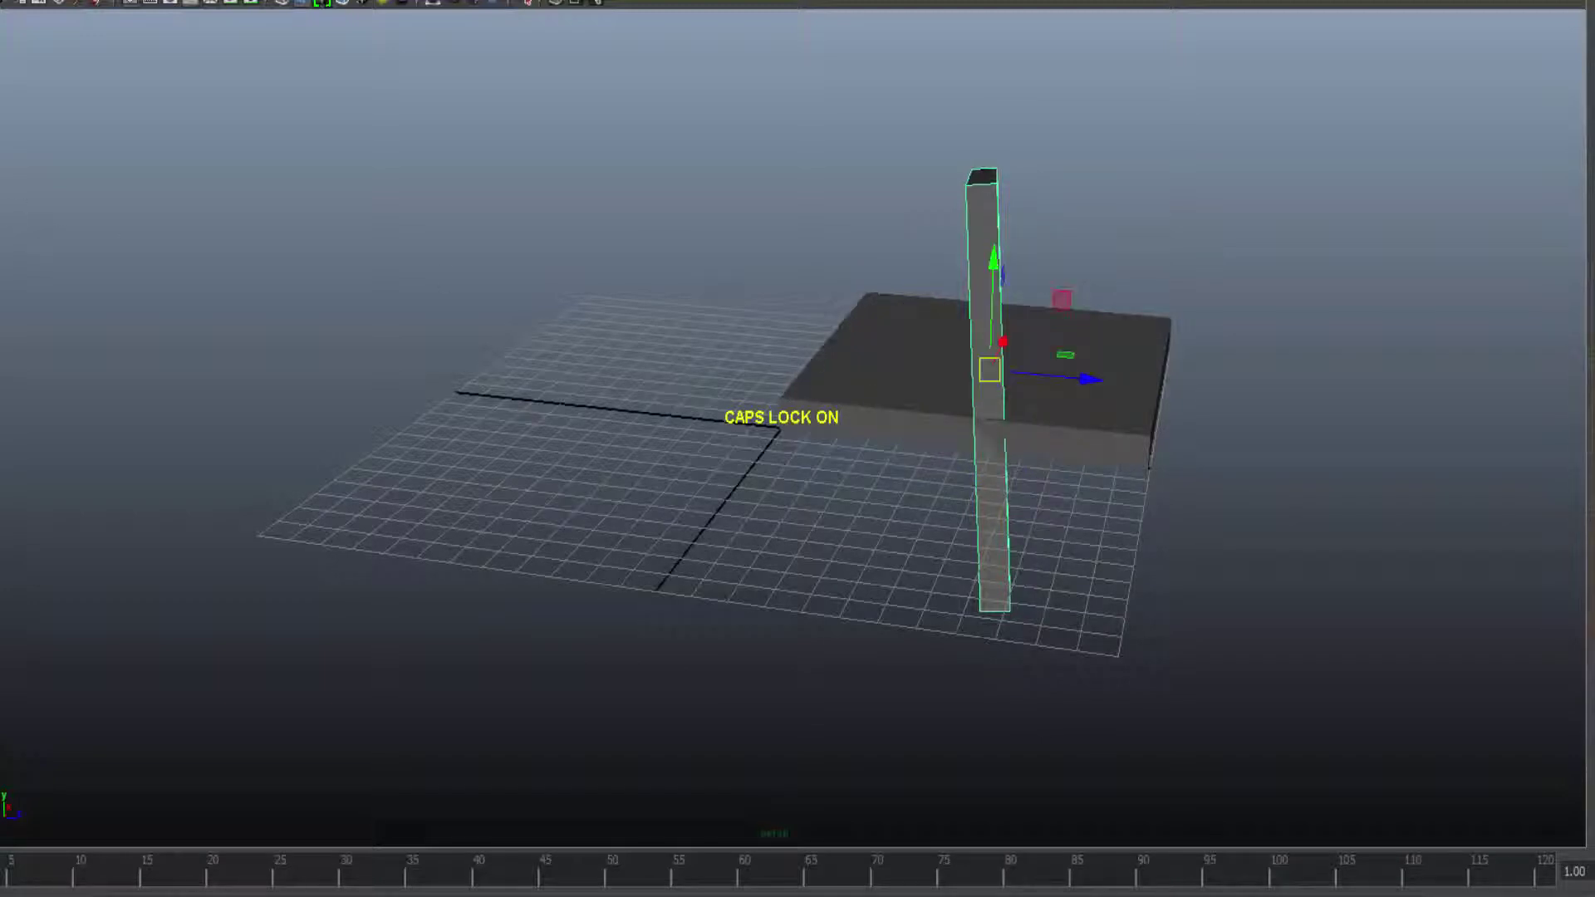
click(1085, 390)
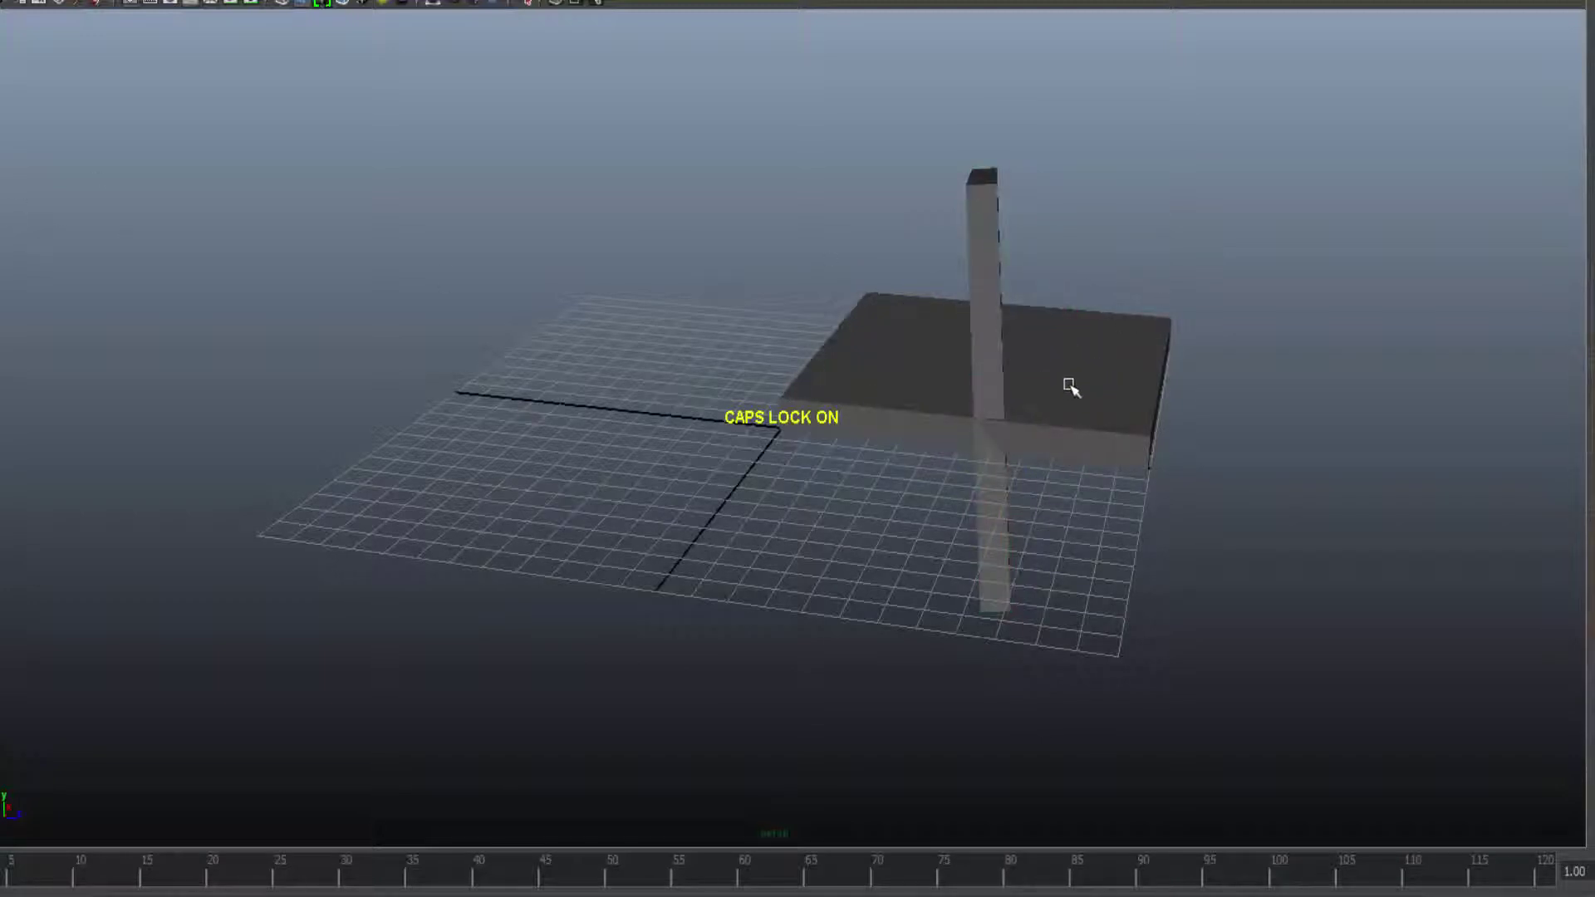
click(986, 382)
drag(1058, 376, 915, 360)
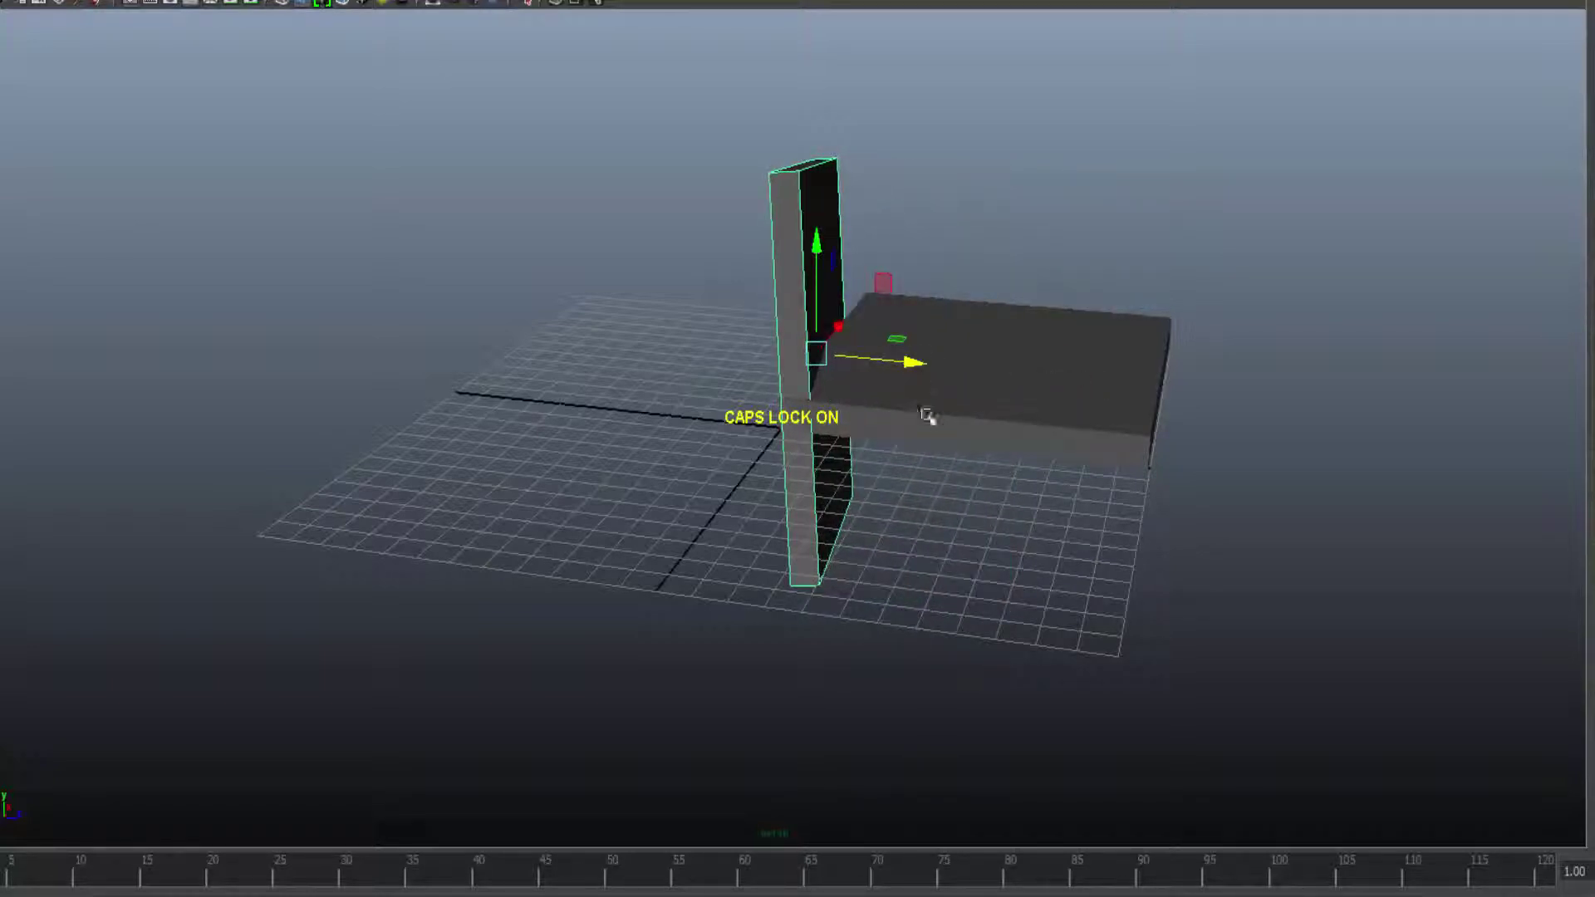
Rotate the upright slab until it stands vertically and runs parallel to the base's edge
alt+drag(1022, 633, 1510, 598)
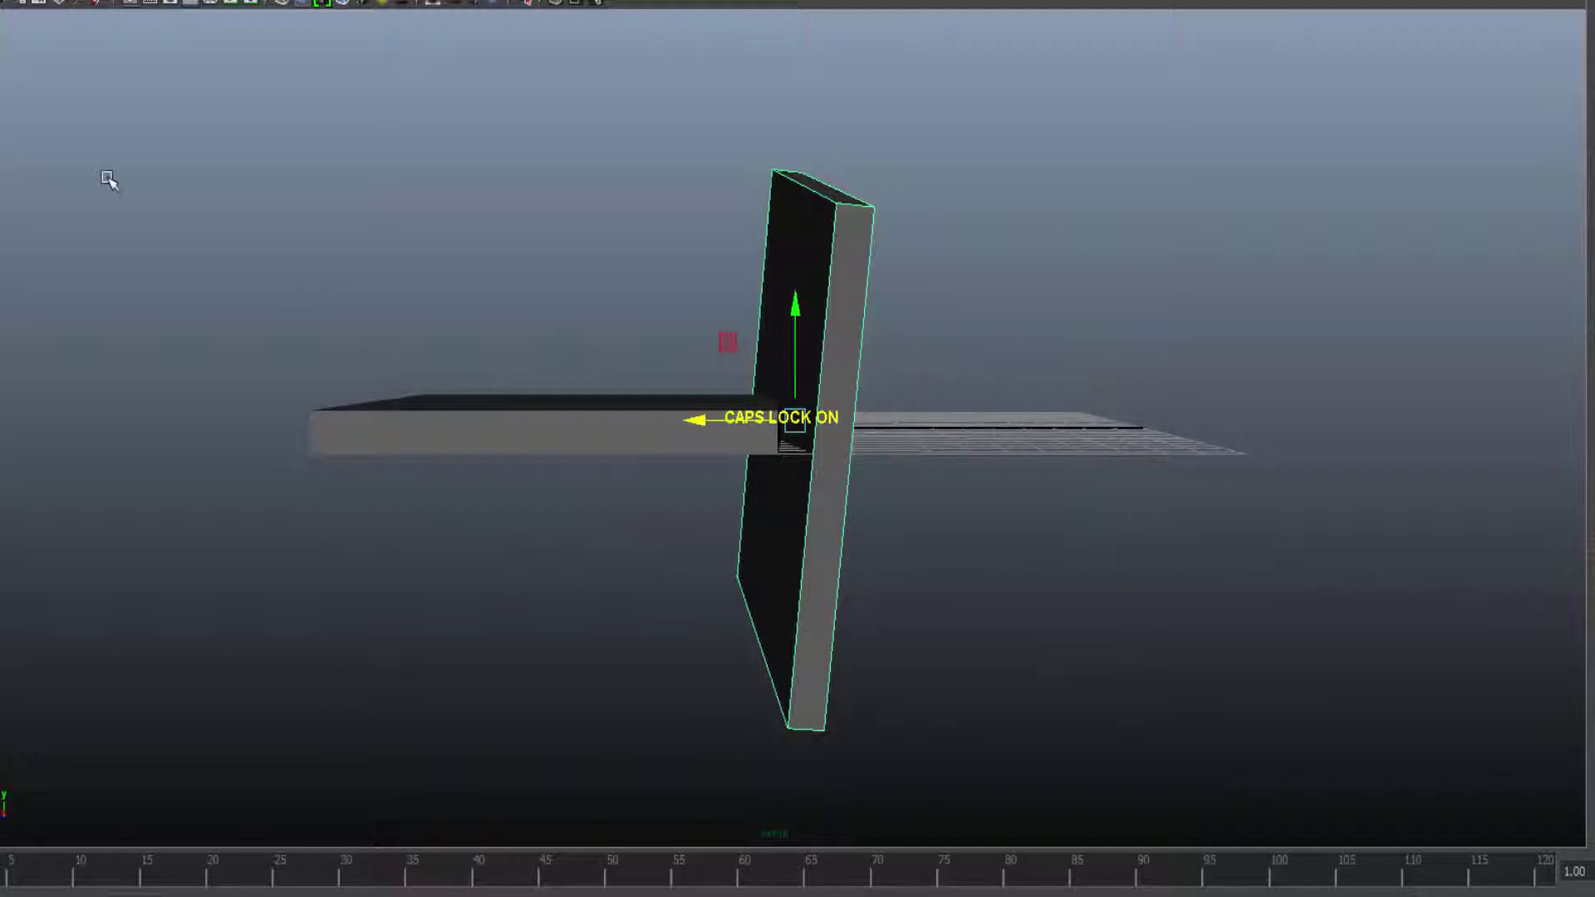
key(e)
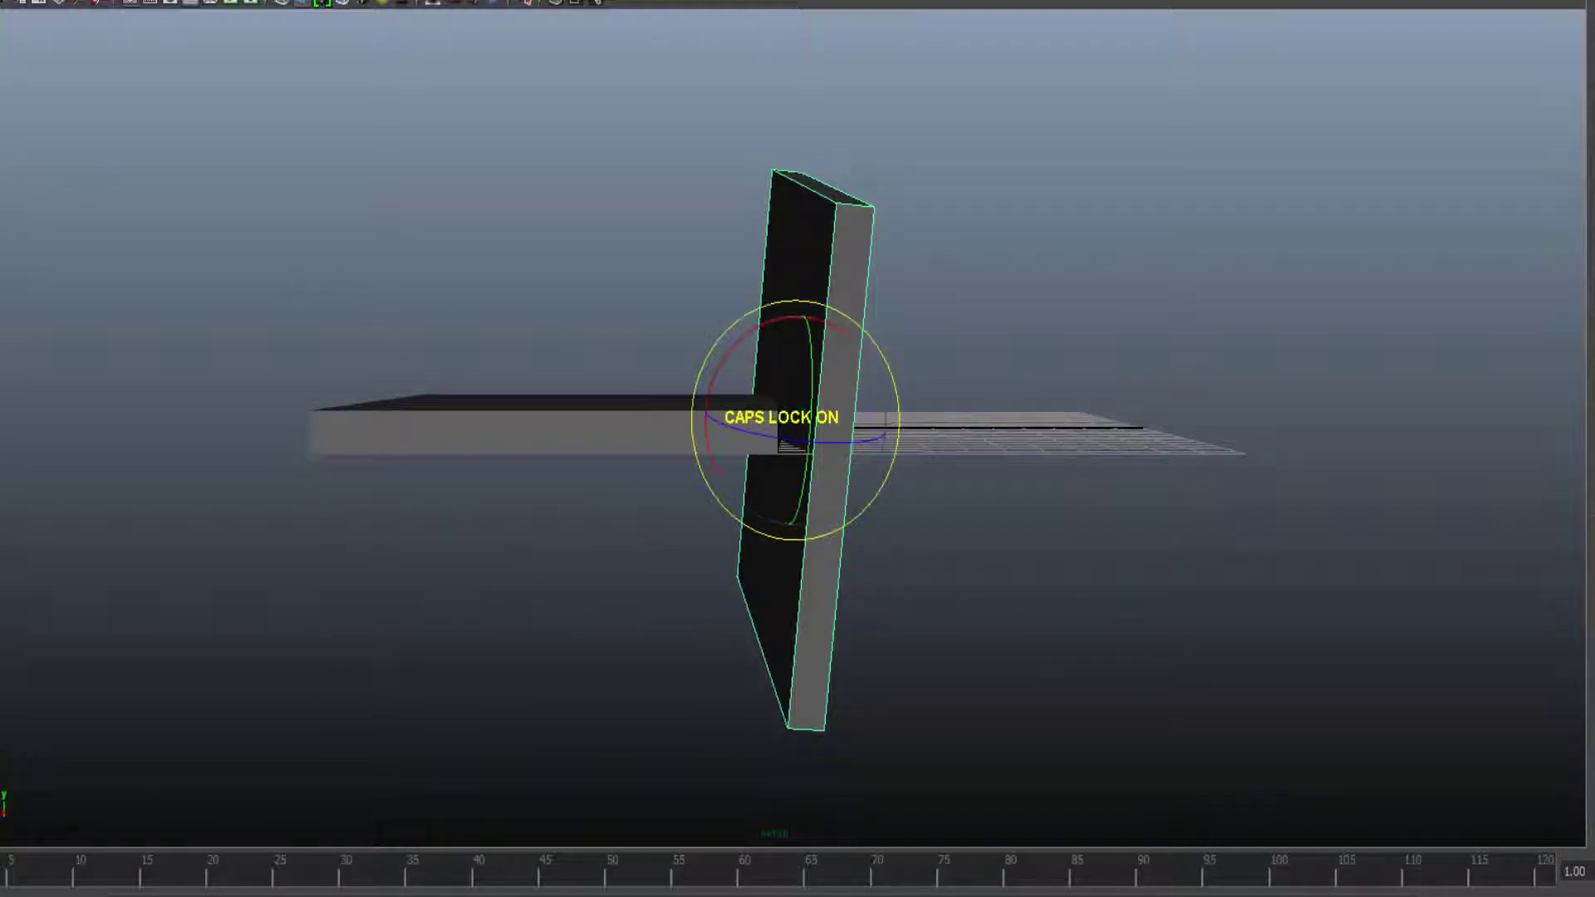
drag(902, 403, 868, 495)
click(909, 467)
click(822, 507)
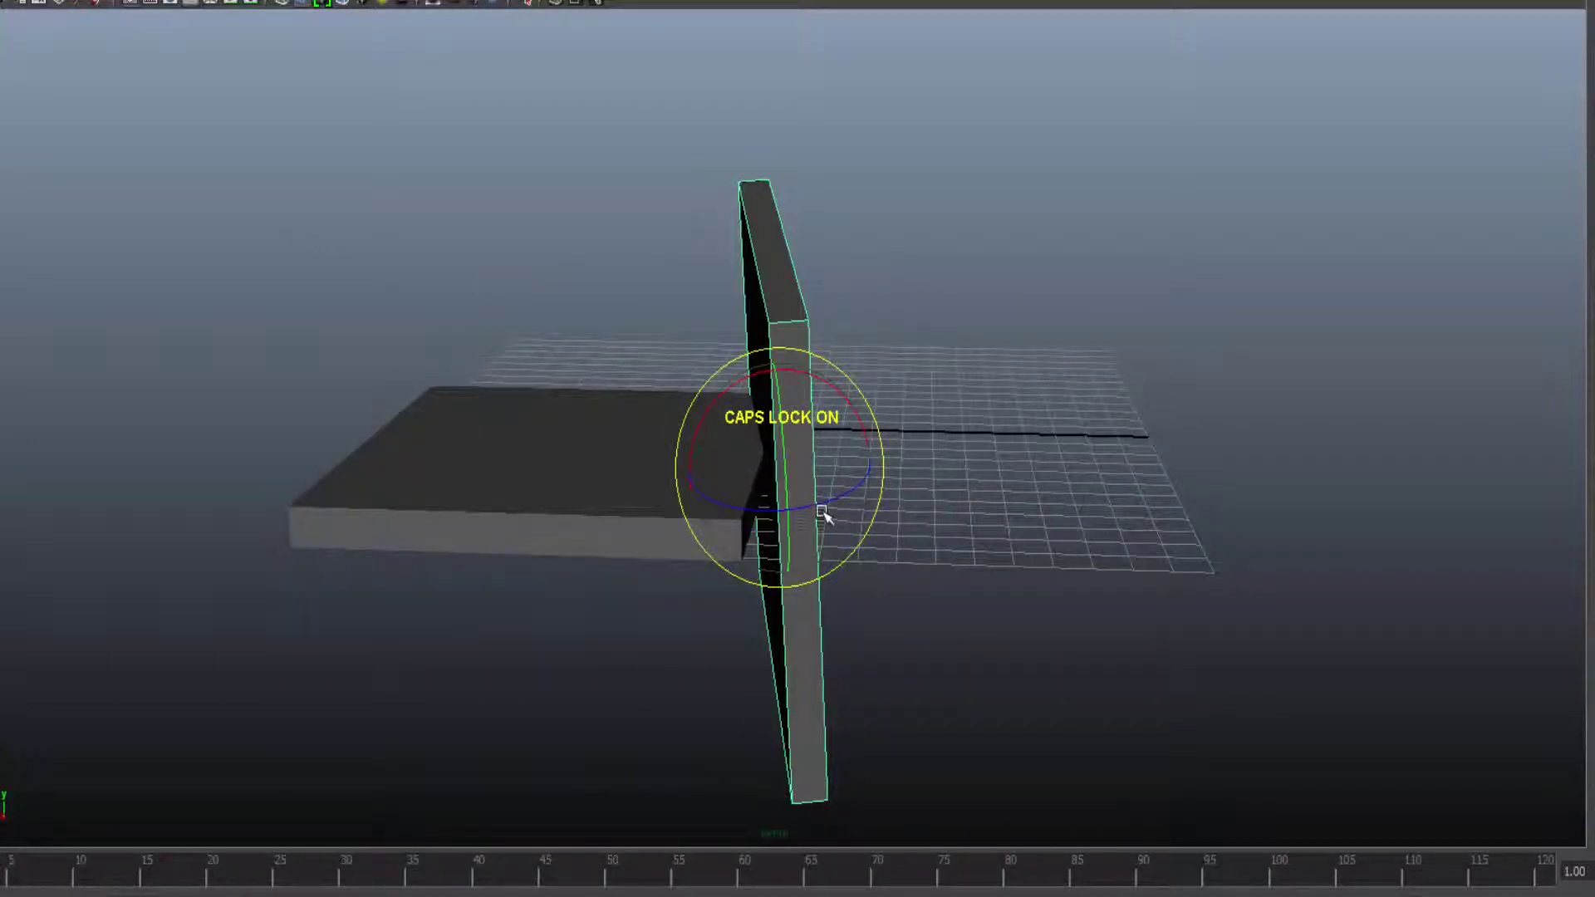
drag(825, 520, 807, 515)
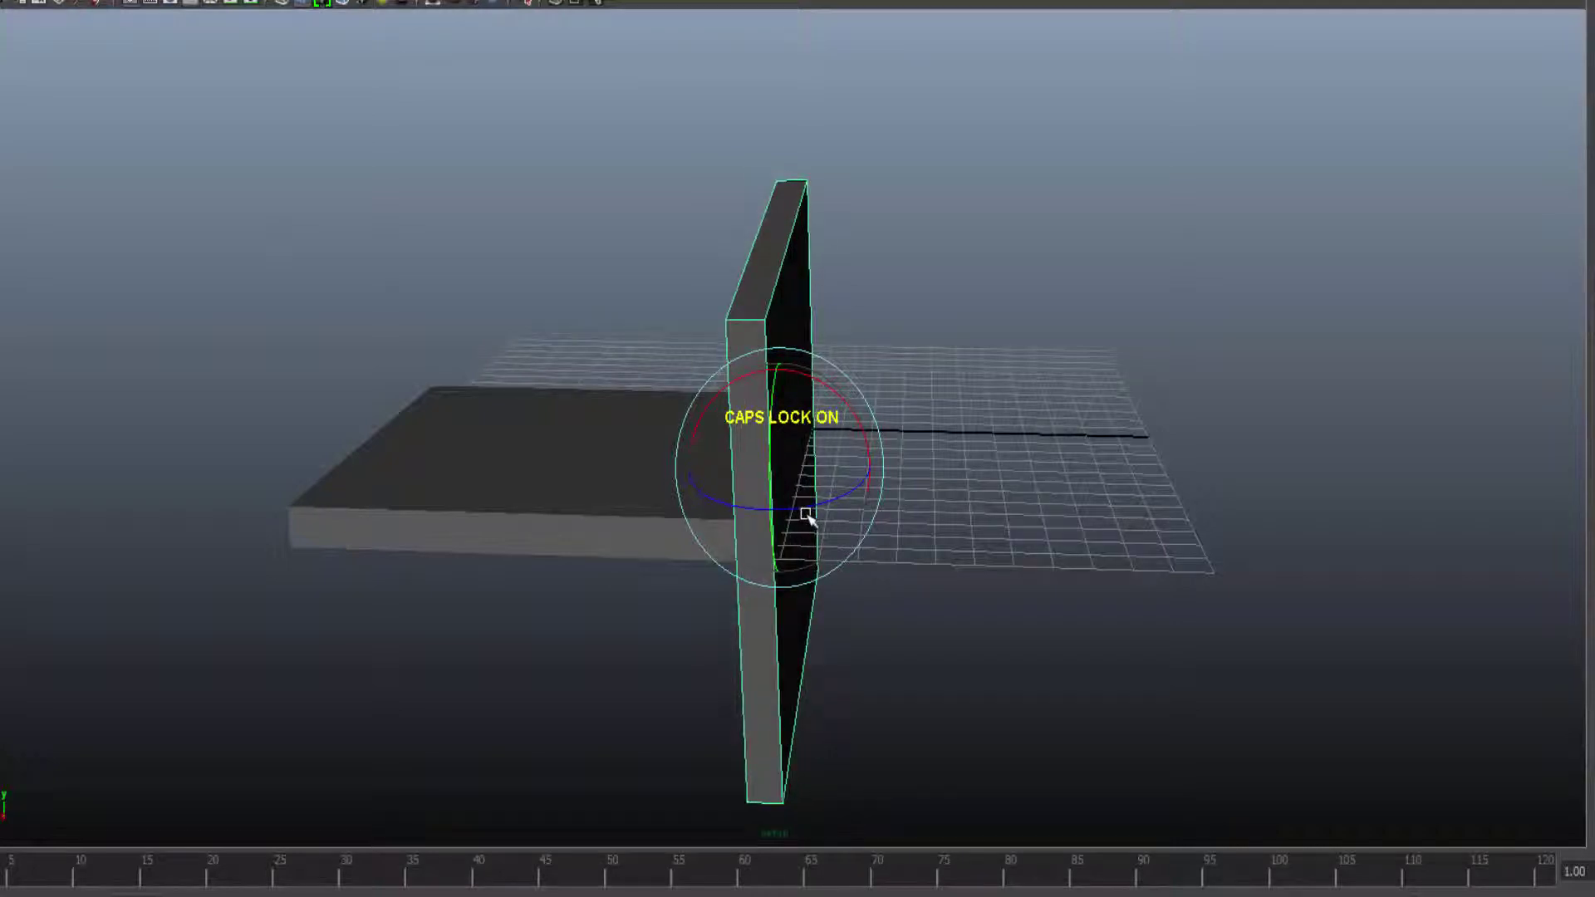
click(943, 482)
Raise the upright slab so it rises from the base instead of passing below it
alt+drag(951, 491, 865, 434)
scroll(899, 479, down, 3)
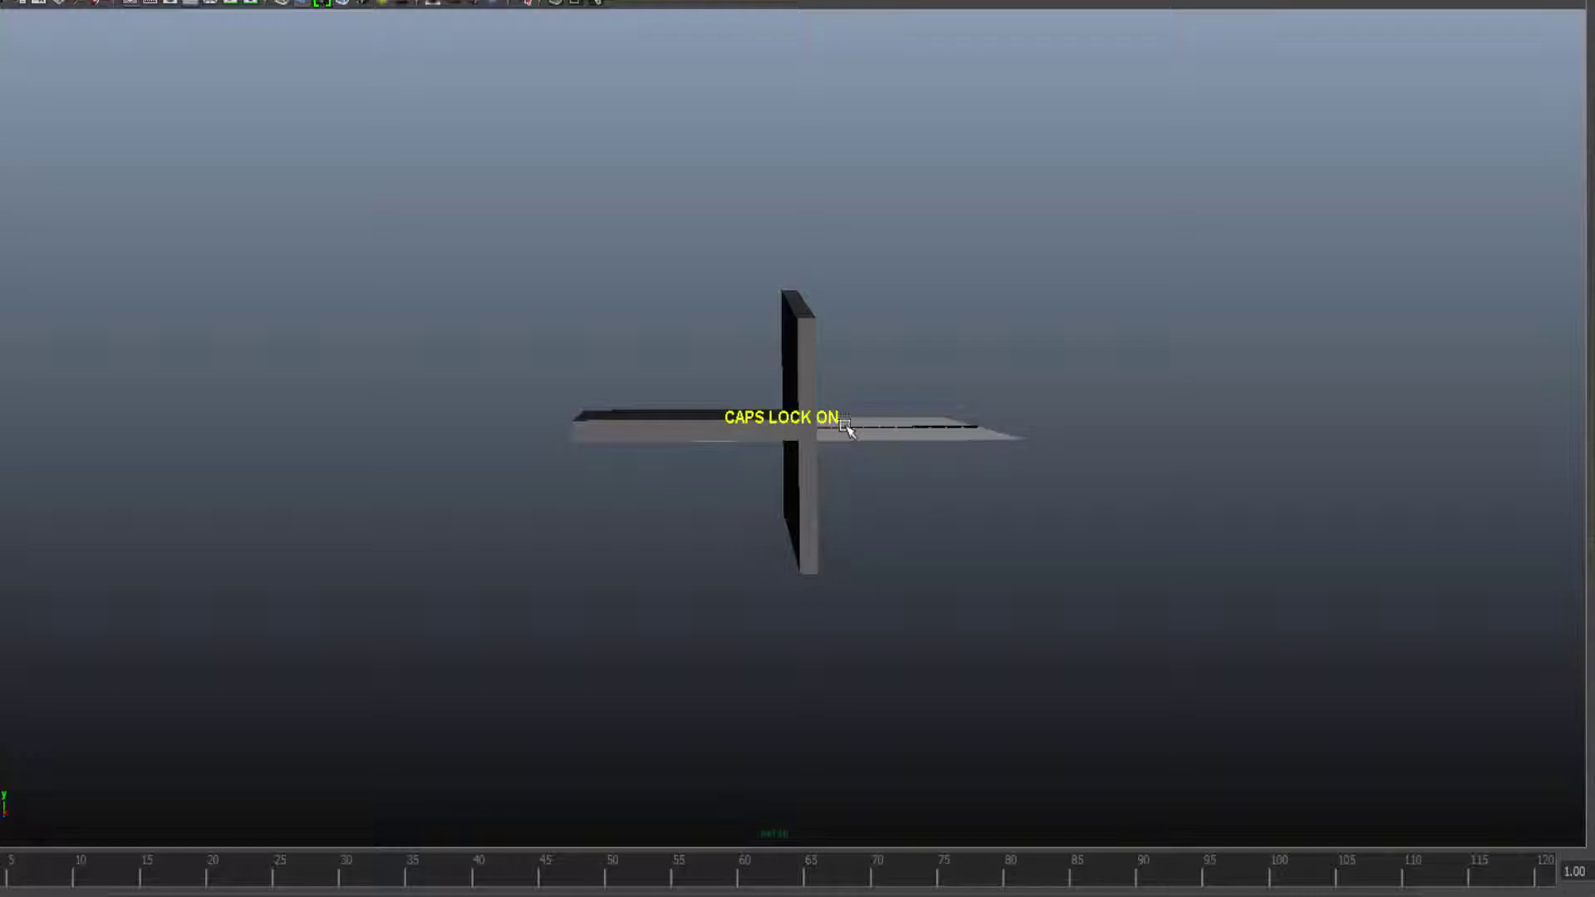
scroll(834, 461, up, 3)
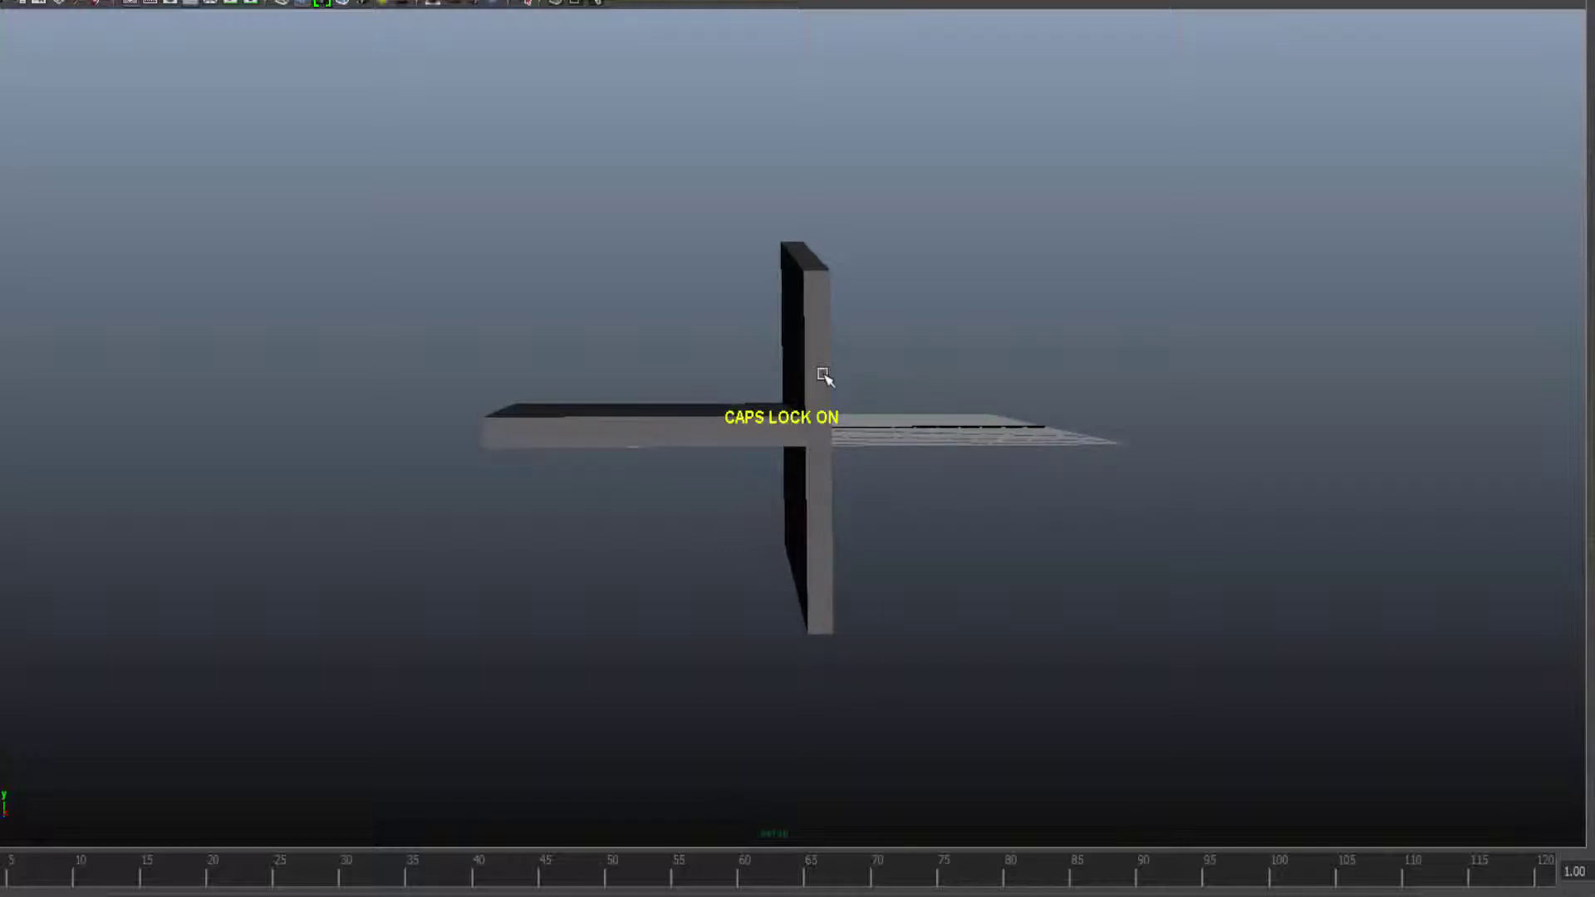
click(822, 375)
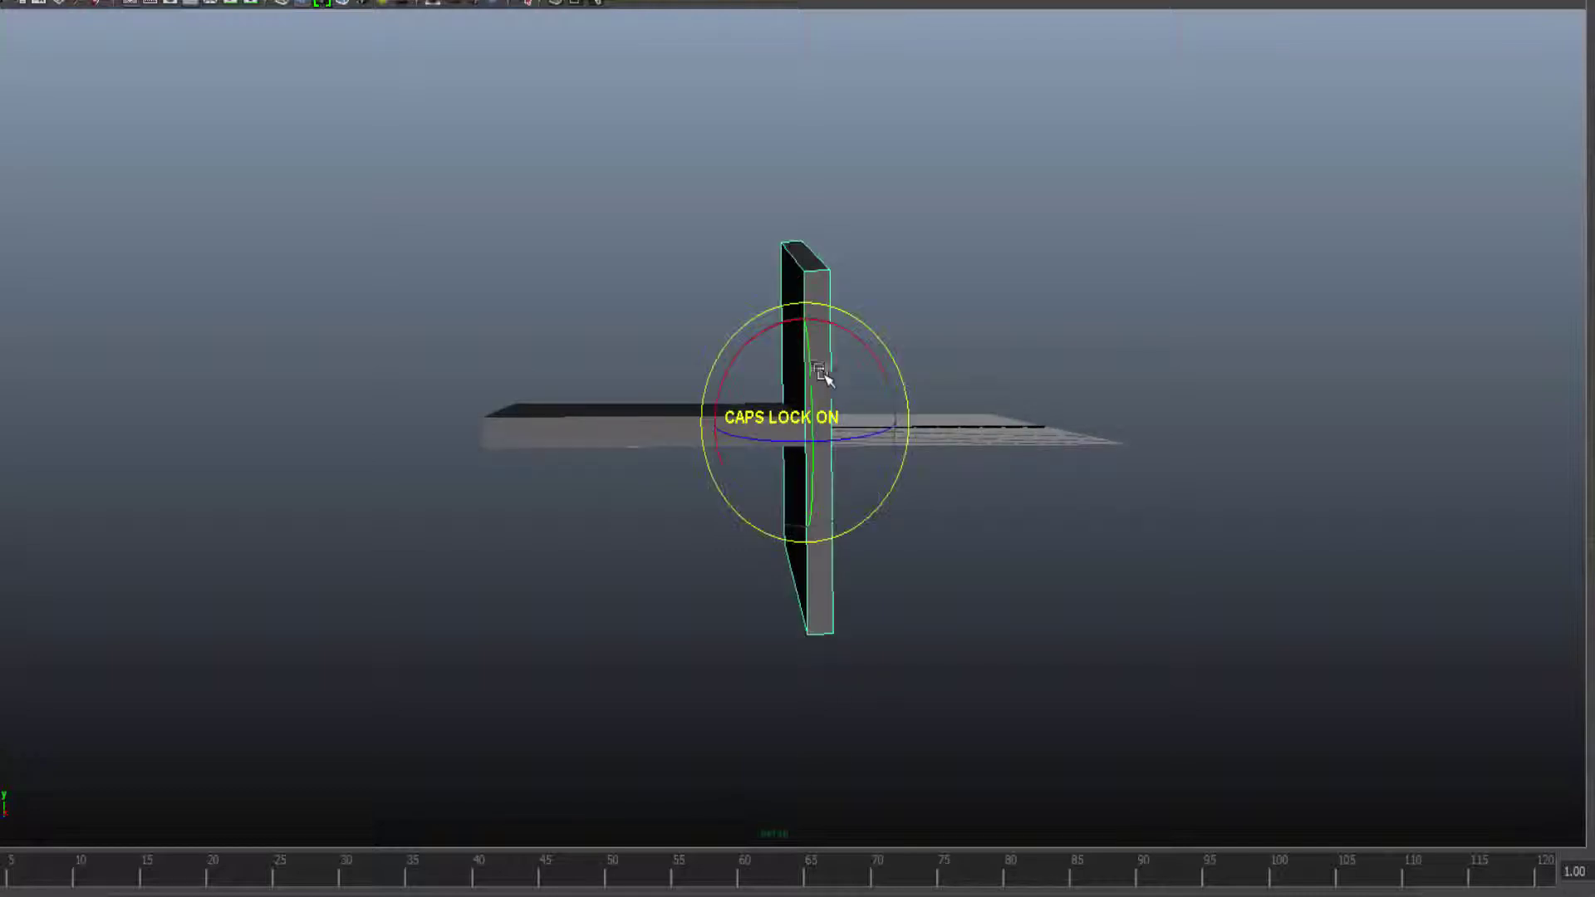
key(w)
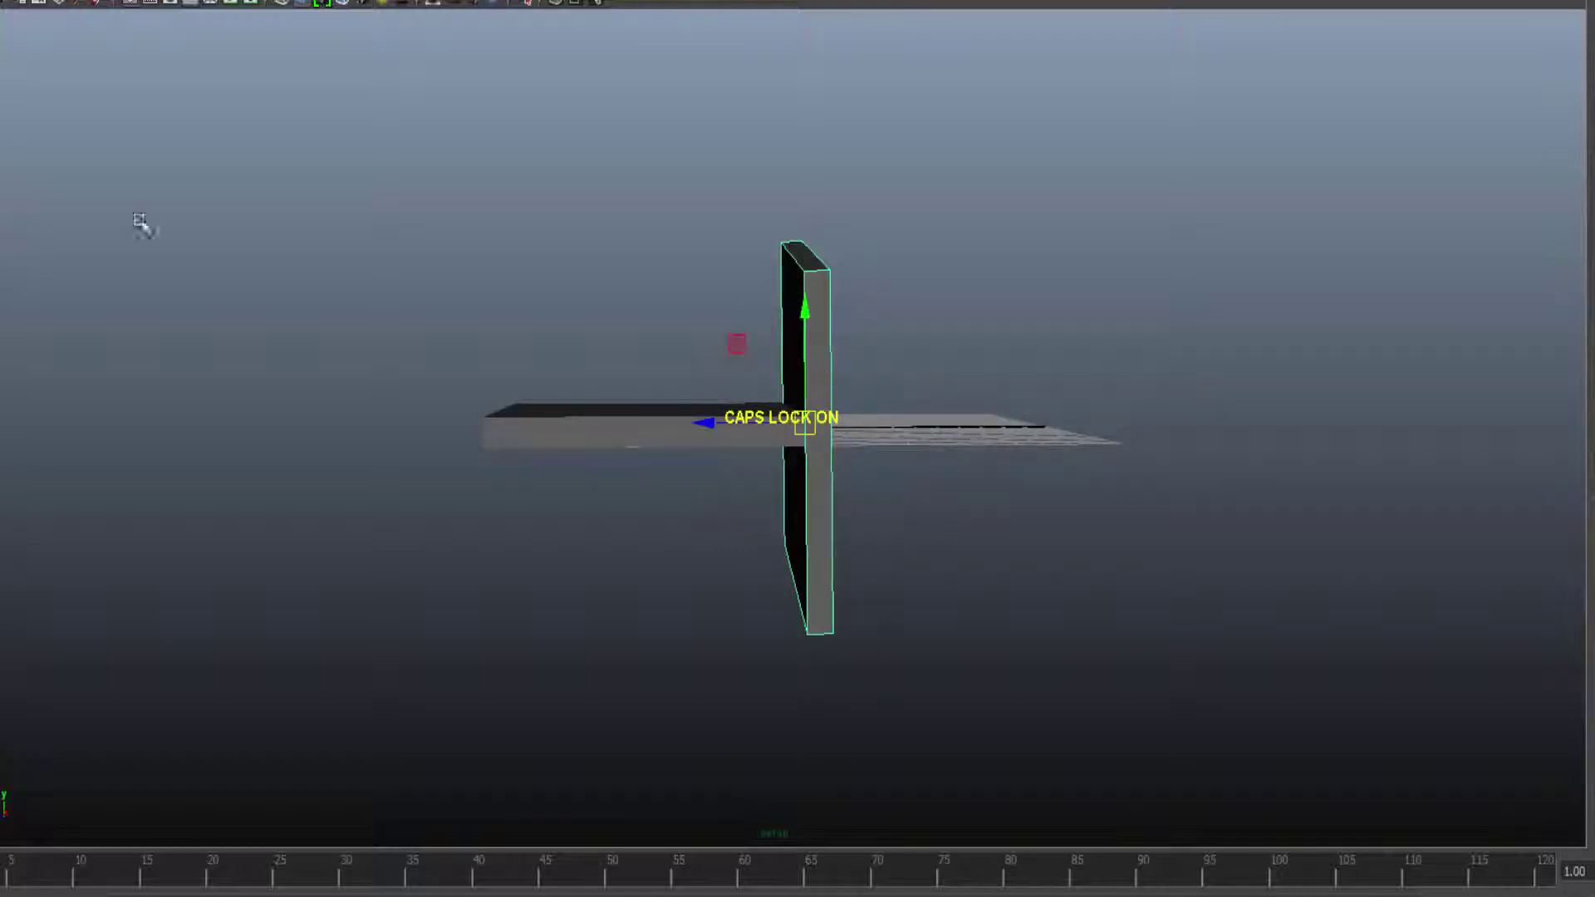
drag(811, 311, 810, 137)
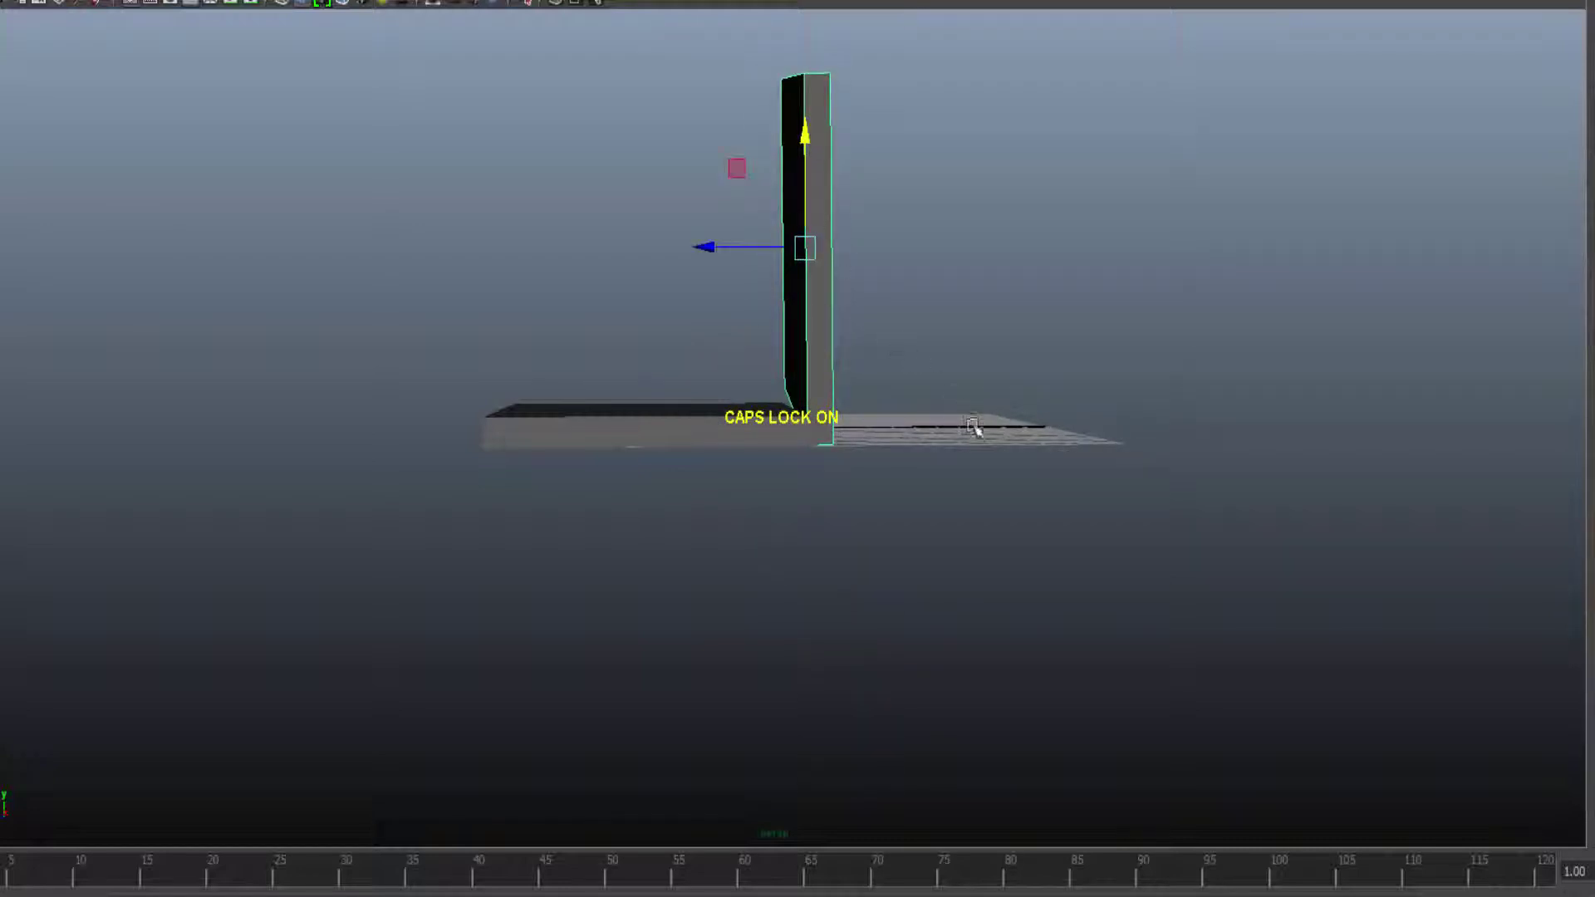
Rotate the wall slab within its own plane until its edges are square with the base
click(956, 447)
alt+drag(951, 445, 1079, 433)
click(881, 269)
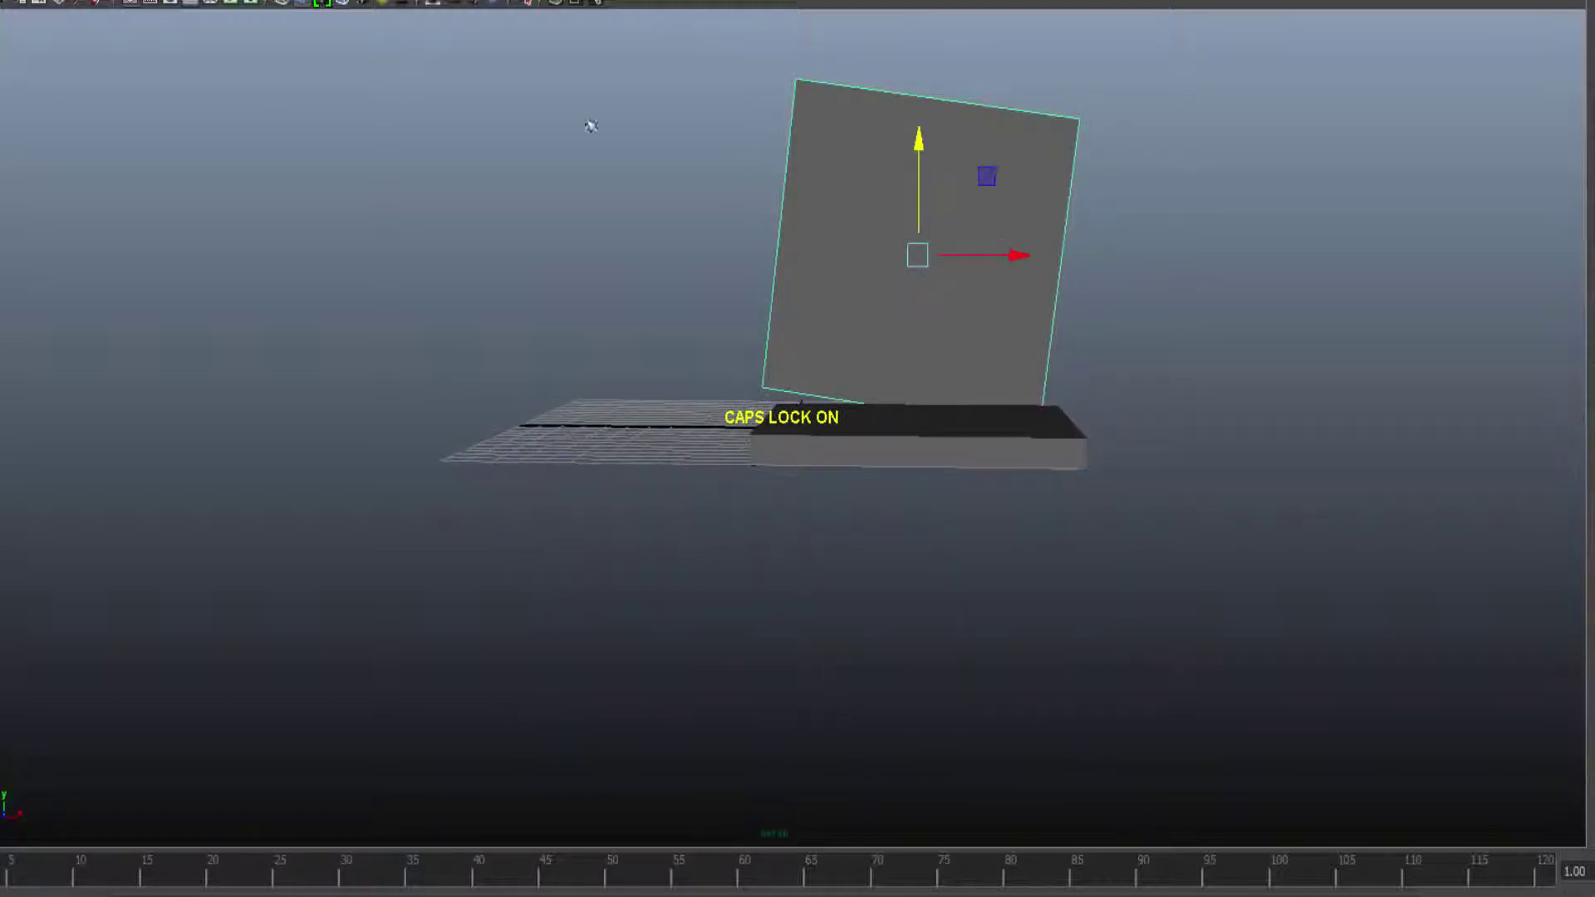
key(e)
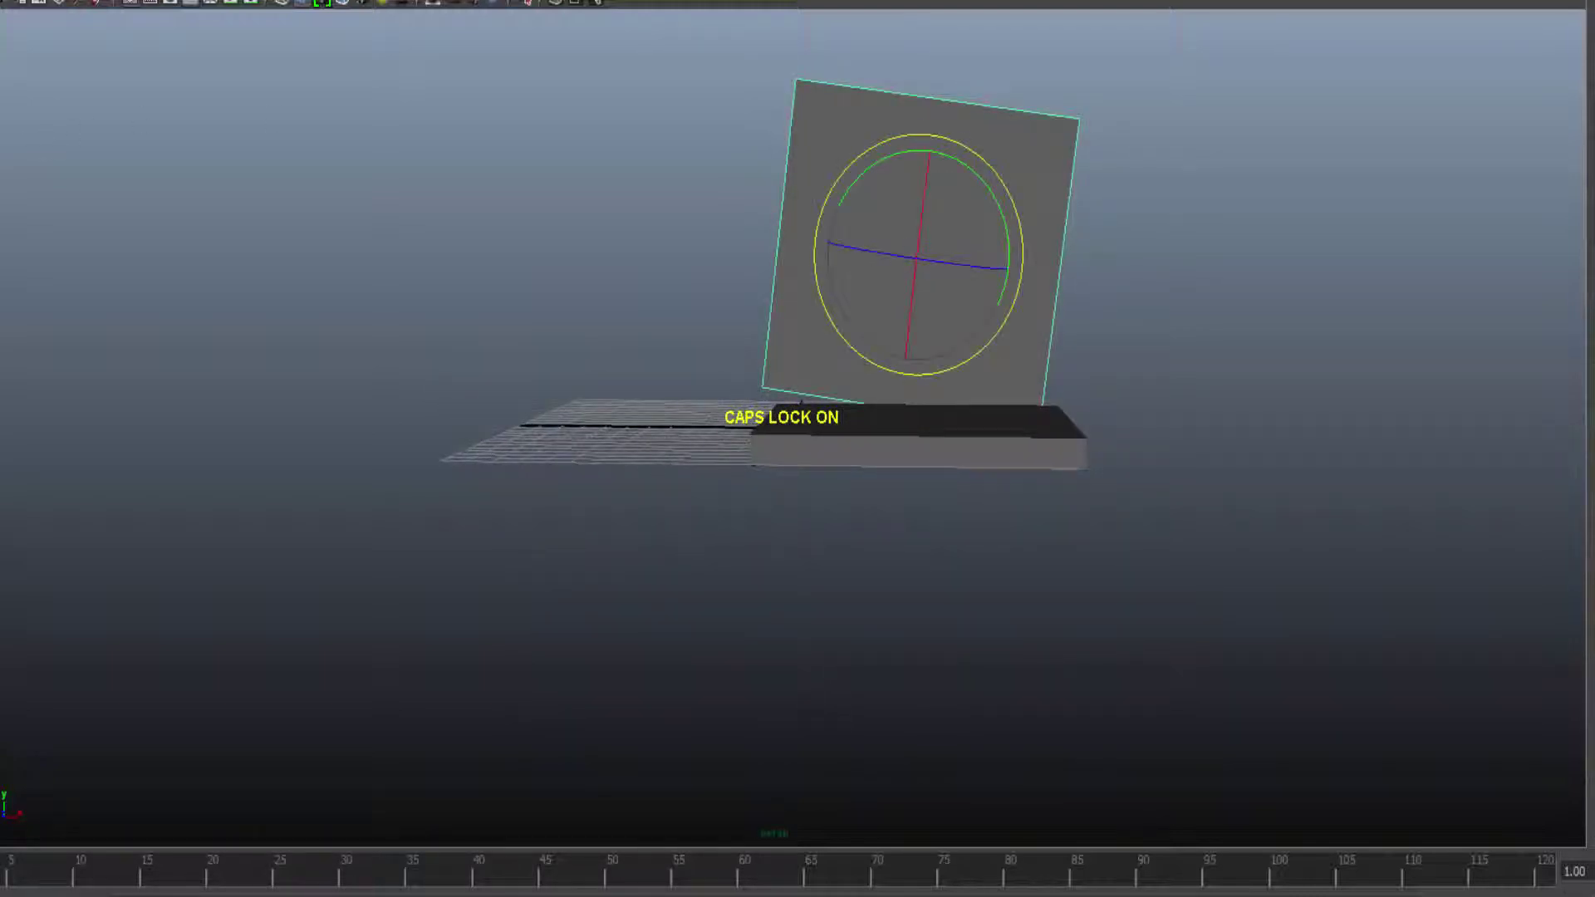
ctrl+click(1022, 228)
click(973, 257)
drag(1015, 256, 1008, 242)
key(ctrl+z)
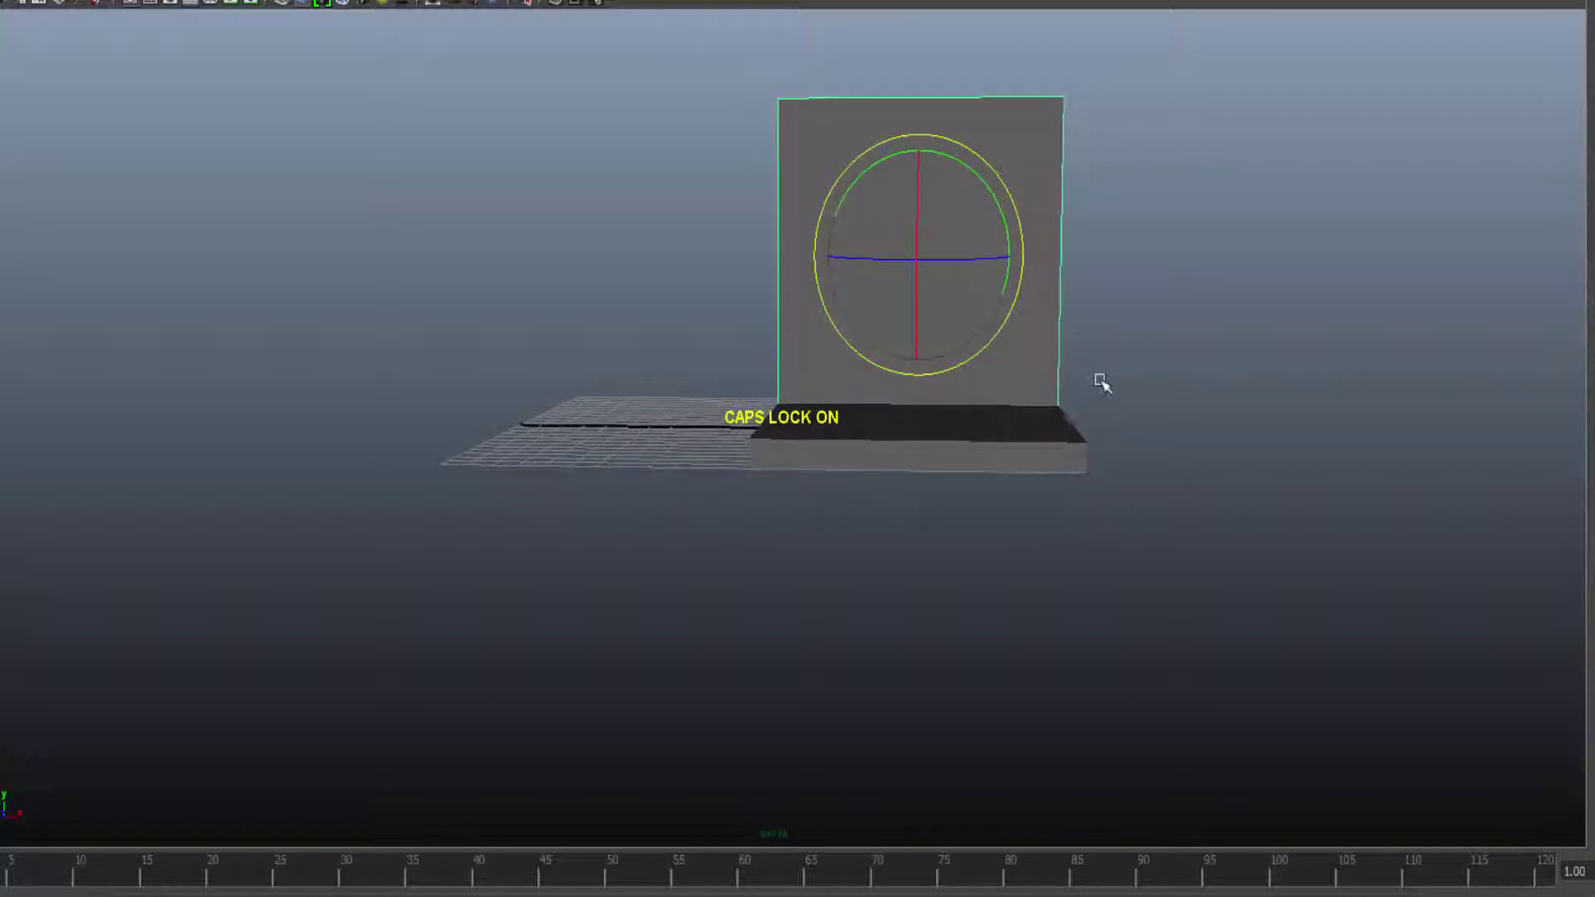
click(1140, 430)
Select both the base and the wall slab and raise them together slightly above the grid
drag(951, 381, 1005, 454)
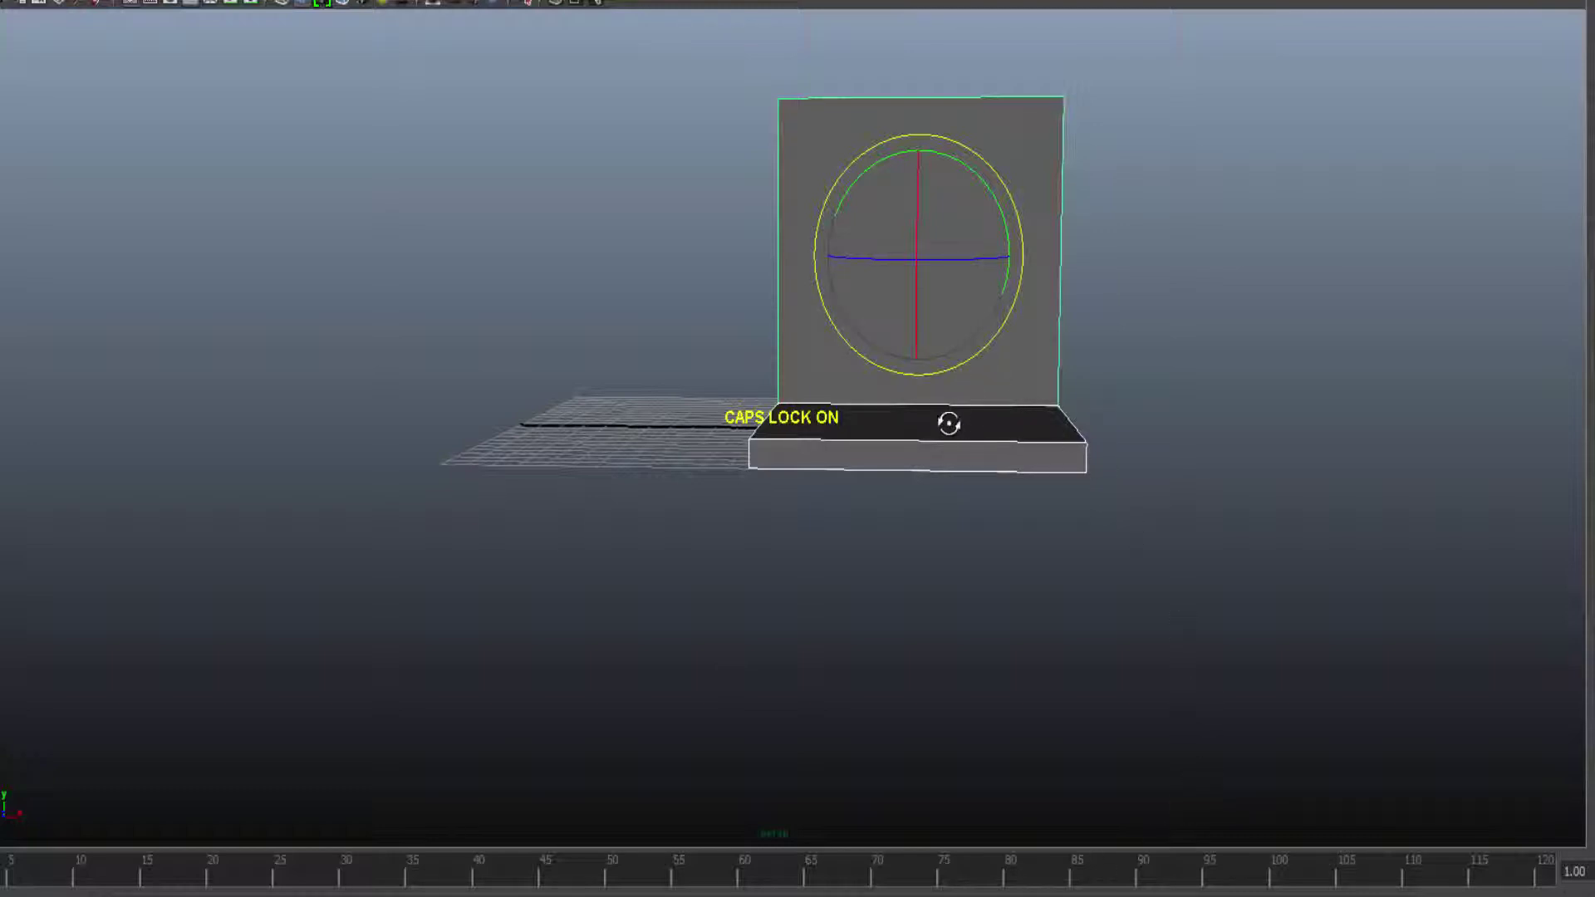
alt+drag(954, 448, 1578, 411)
mouse_move(1057, 416)
alt+mouse_down()
mouse_move(1074, 441)
mouse_move(1061, 427)
alt+mouse_up()
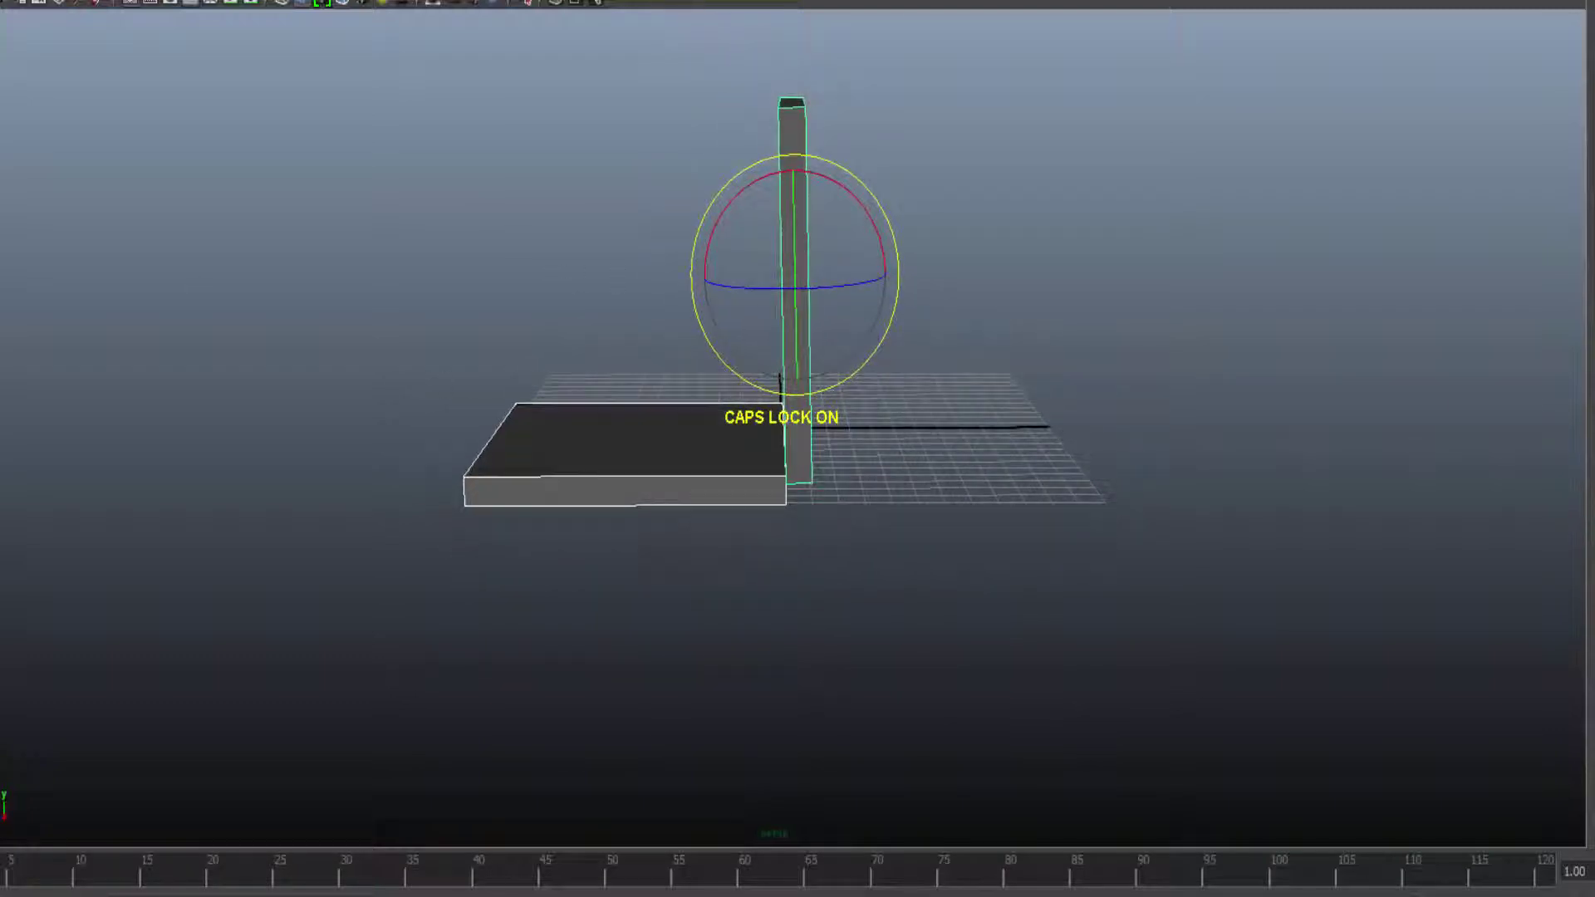
key(w)
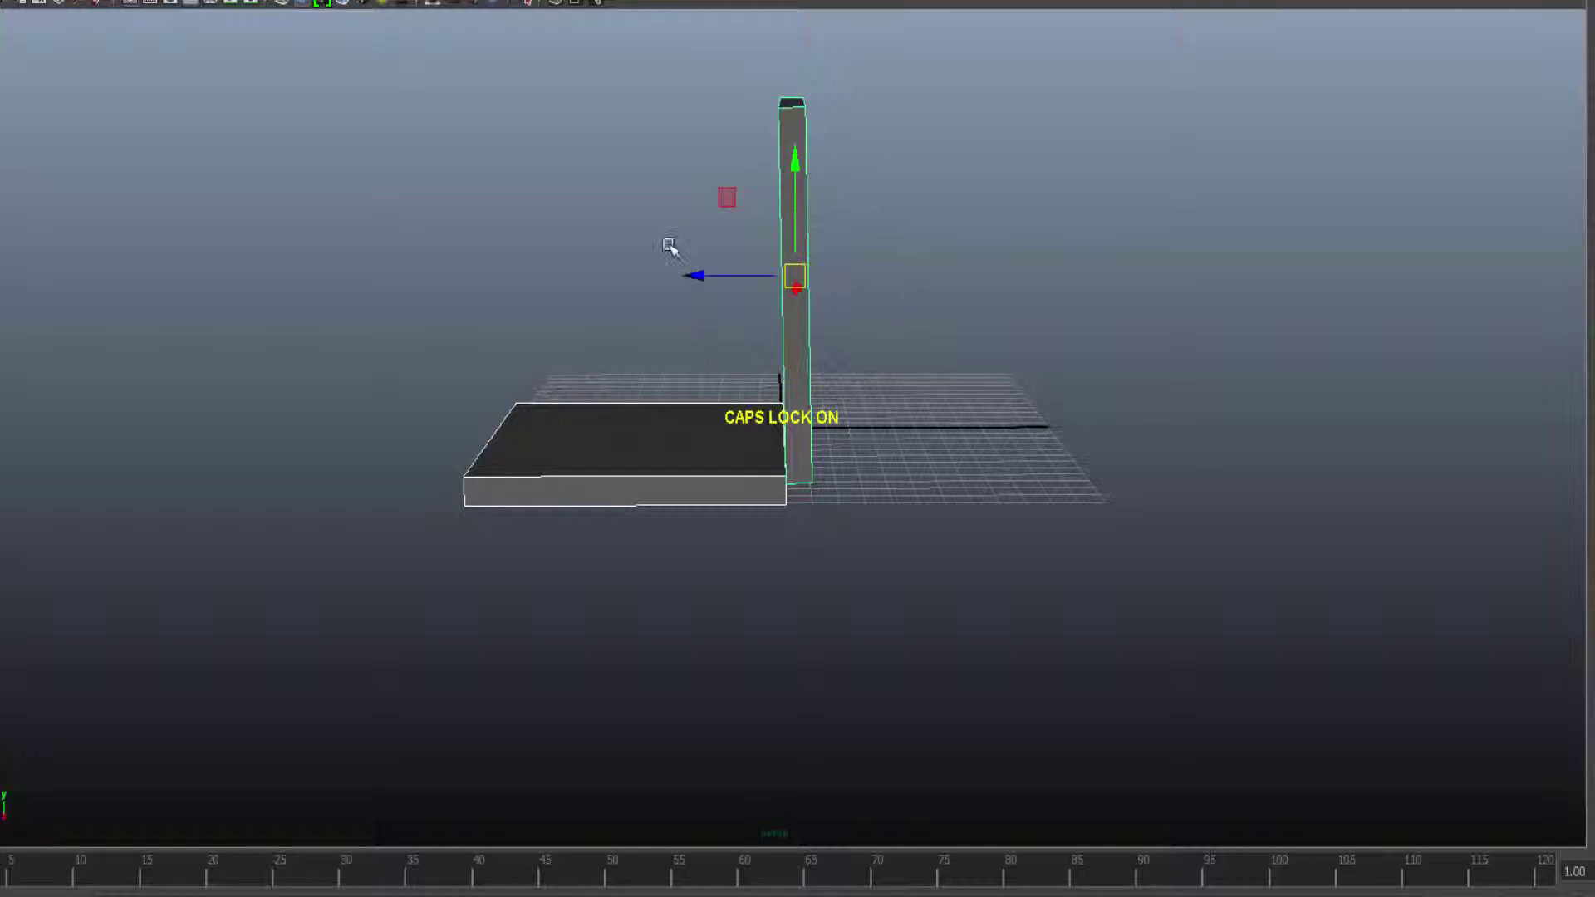
click(798, 166)
drag(797, 171, 798, 150)
Lower only the wall slab until its lower edge is flush with the base's underside
key(shift+p)
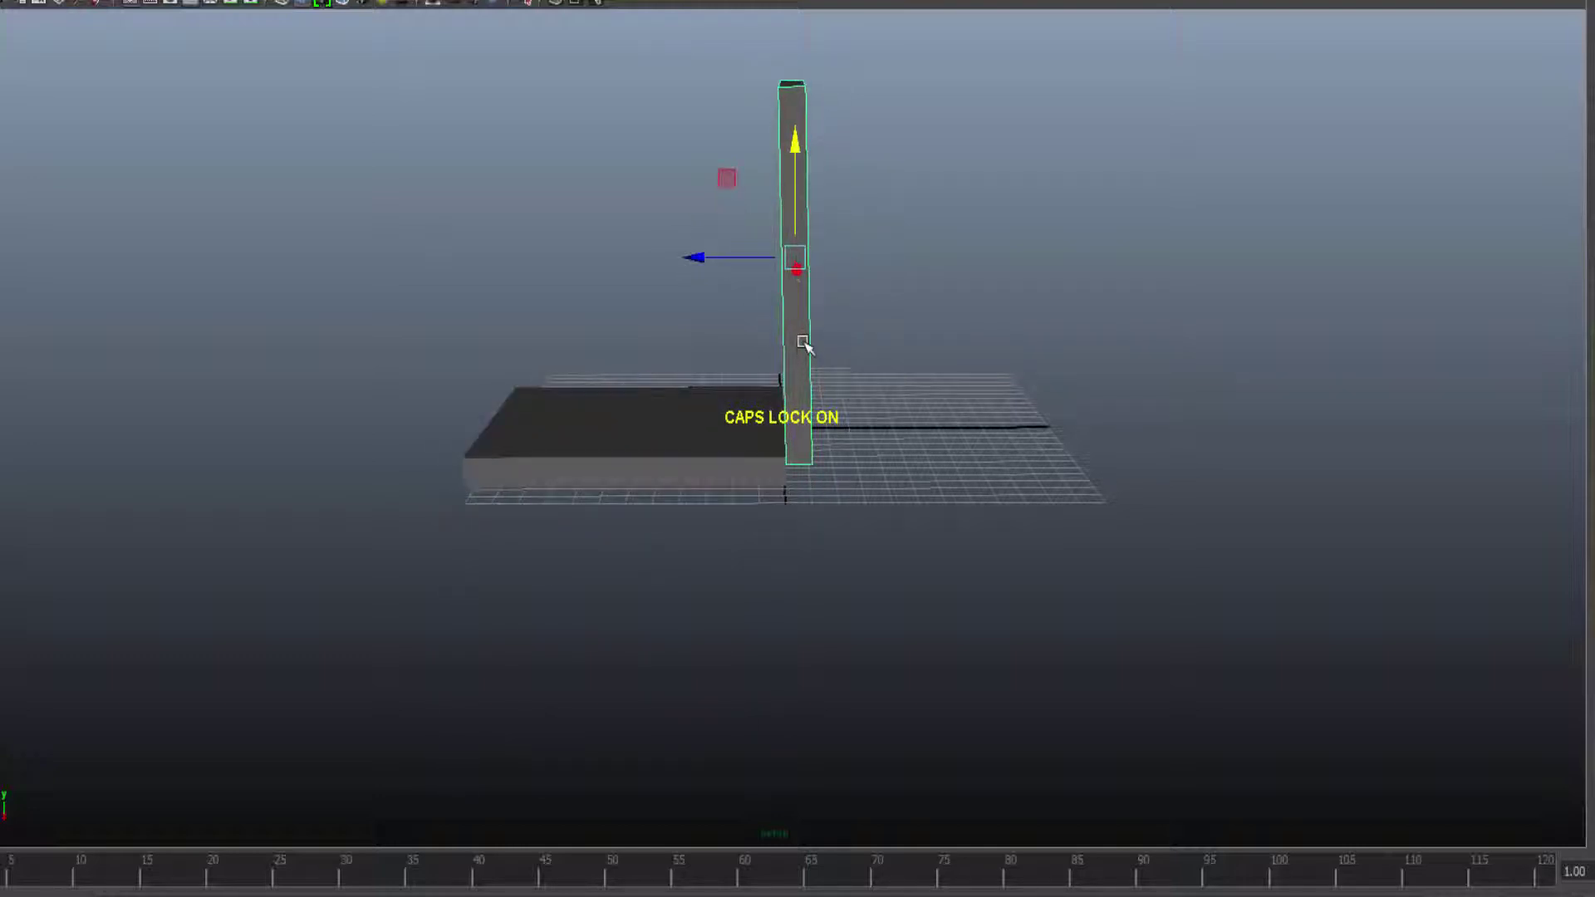
click(795, 148)
drag(794, 148, 797, 173)
Duplicate the base slab and rotate the copy about 90 degrees to stand upright as a second wall
mouse_move(919, 335)
alt+mouse_down()
mouse_move(930, 356)
mouse_move(940, 341)
mouse_move(924, 350)
alt+mouse_up()
click(640, 403)
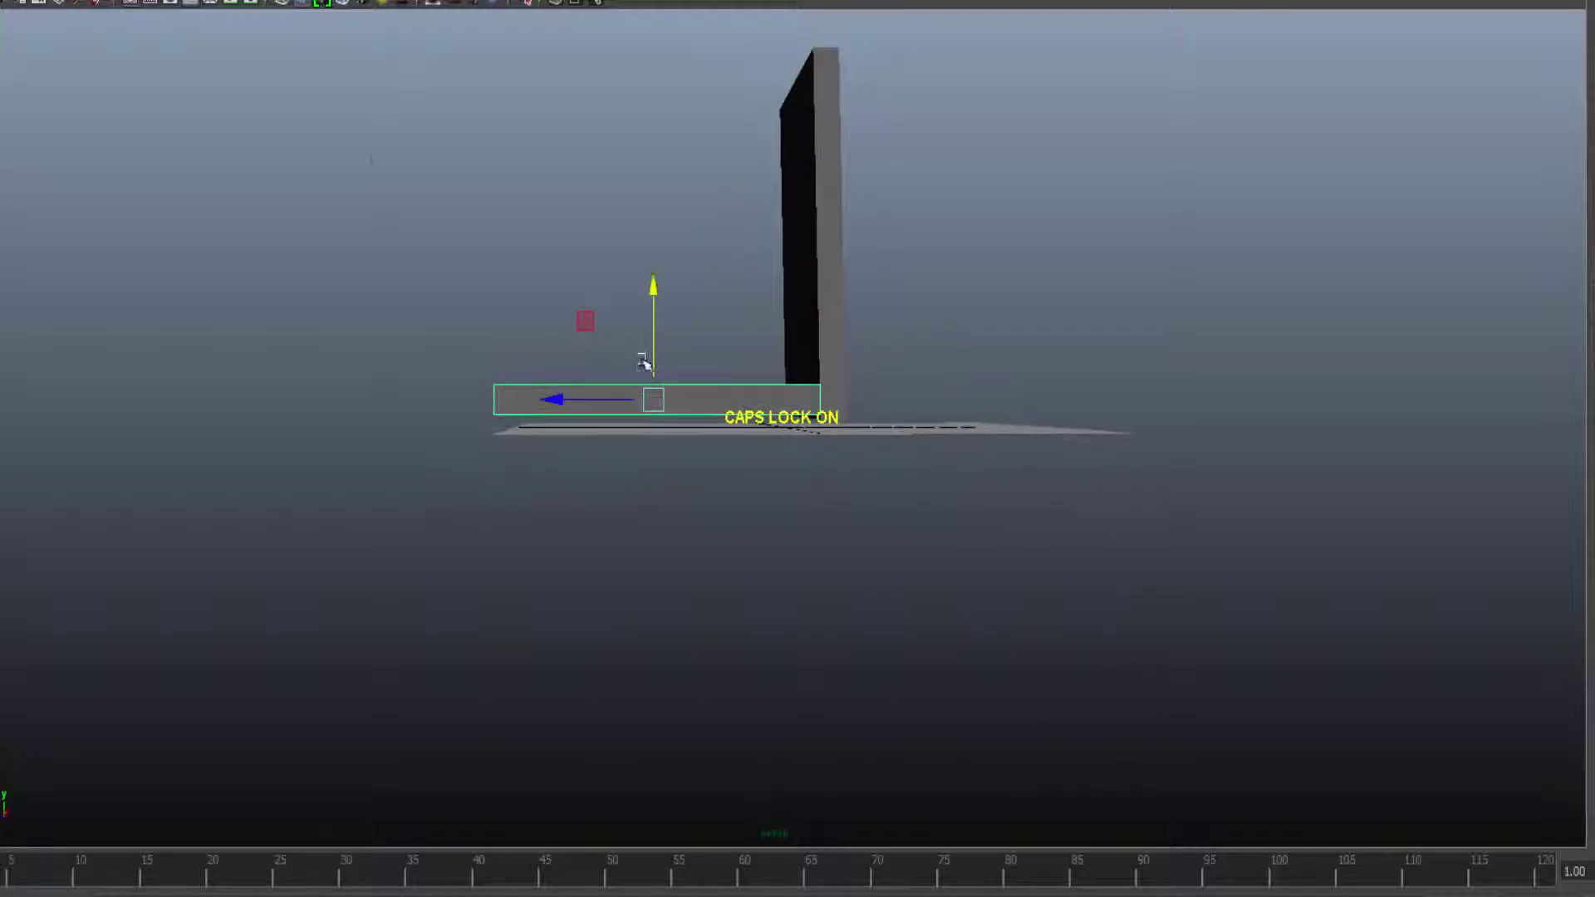
key(e)
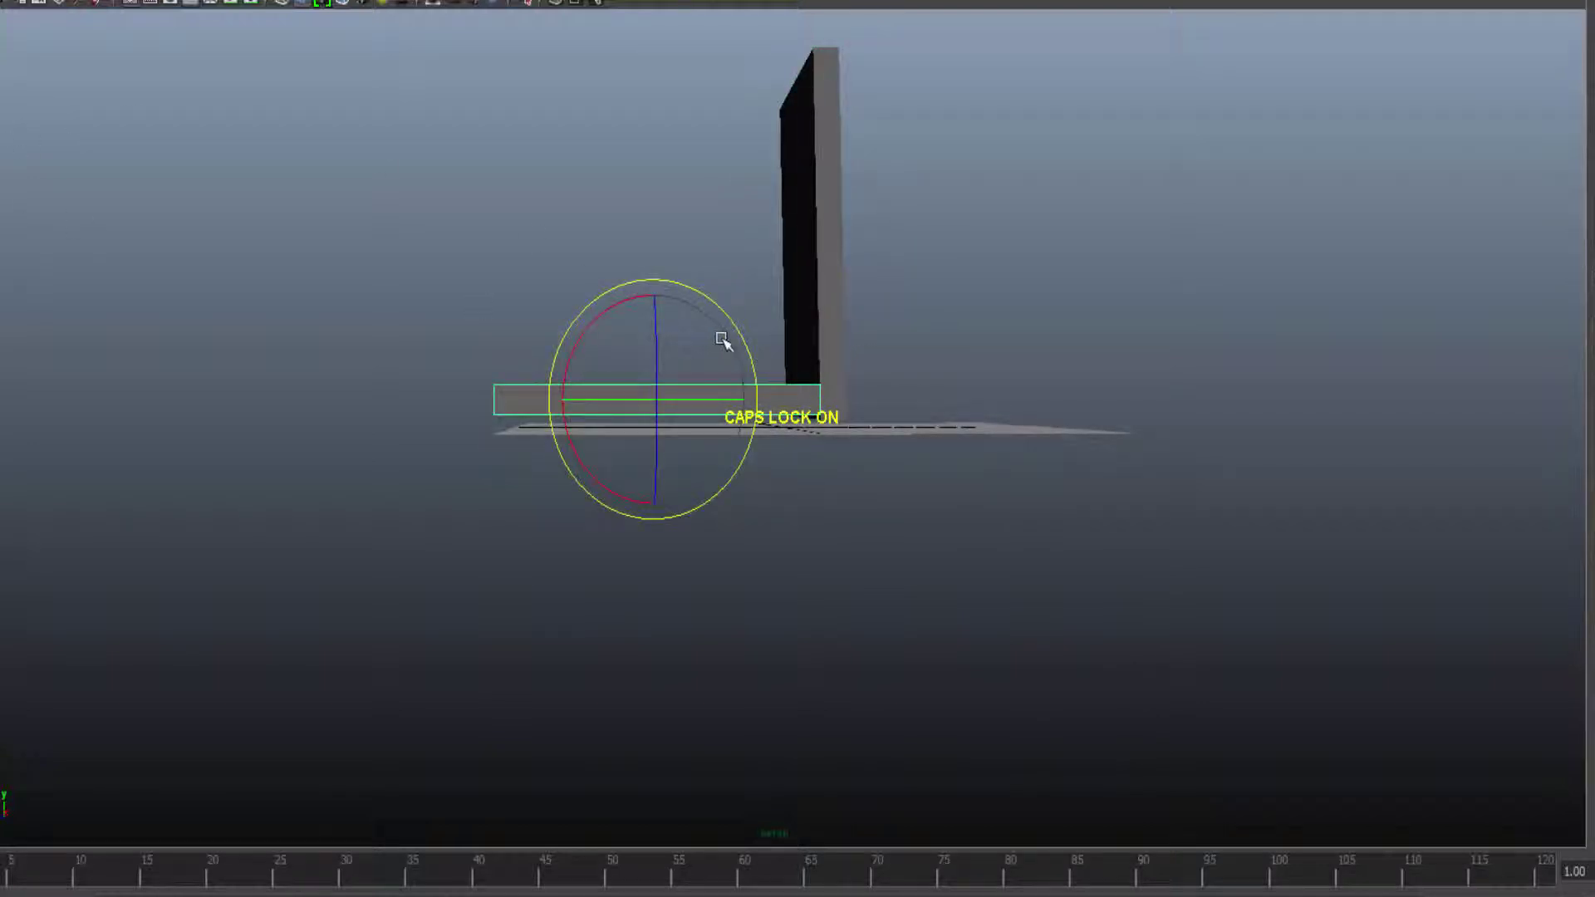
drag(747, 339, 575, 235)
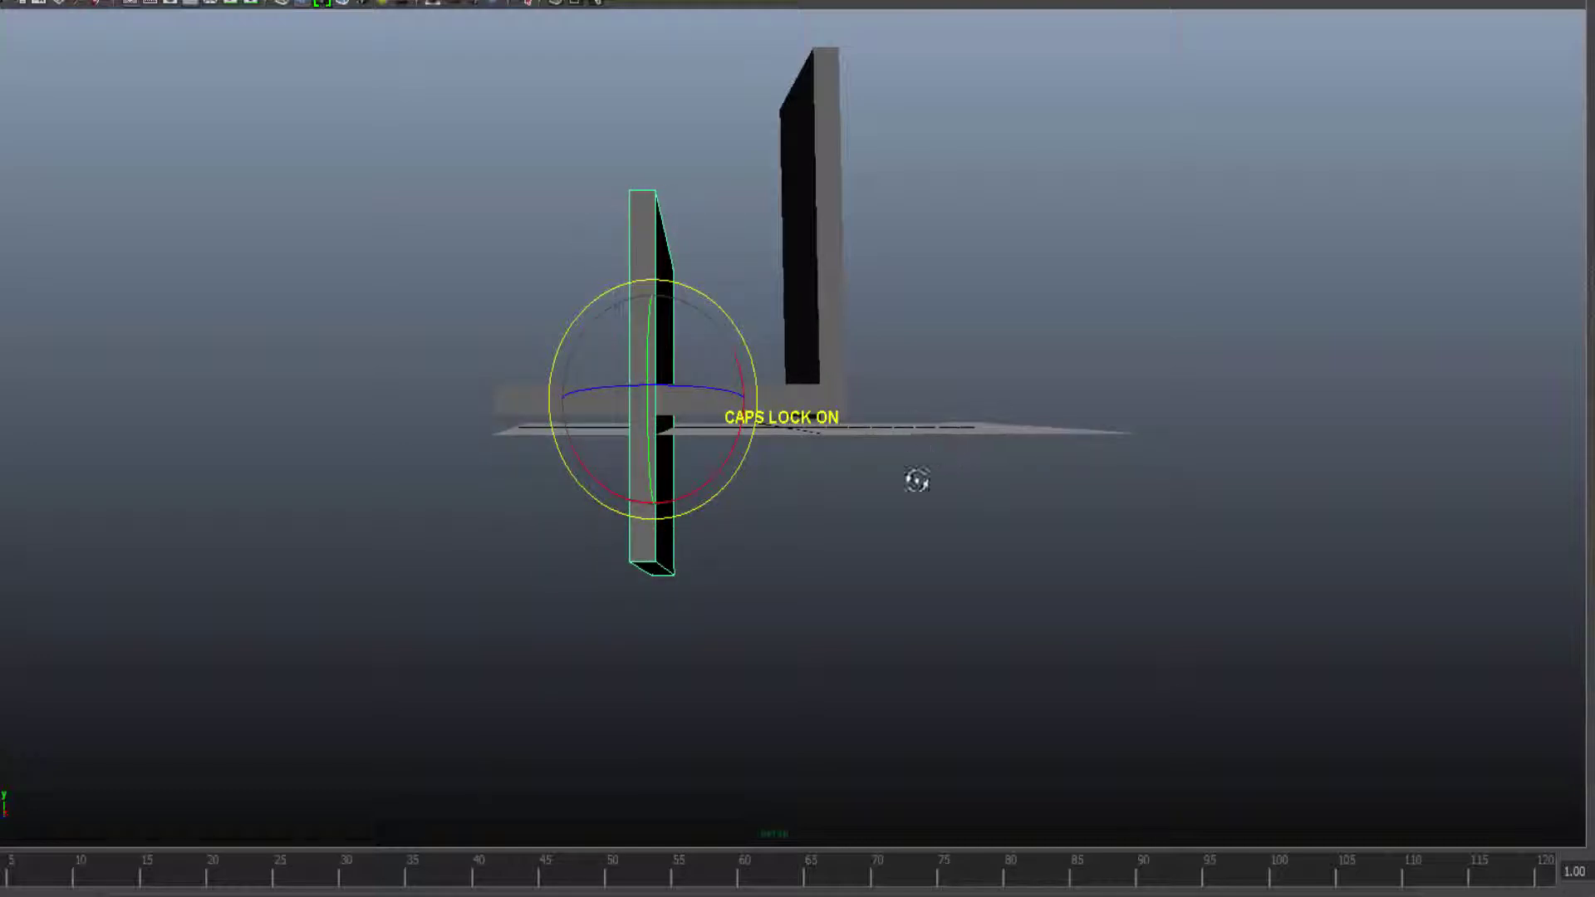
Rotate the second wall so its edges are square with the base and it runs parallel to the first wall
alt+drag(915, 477, 1121, 466)
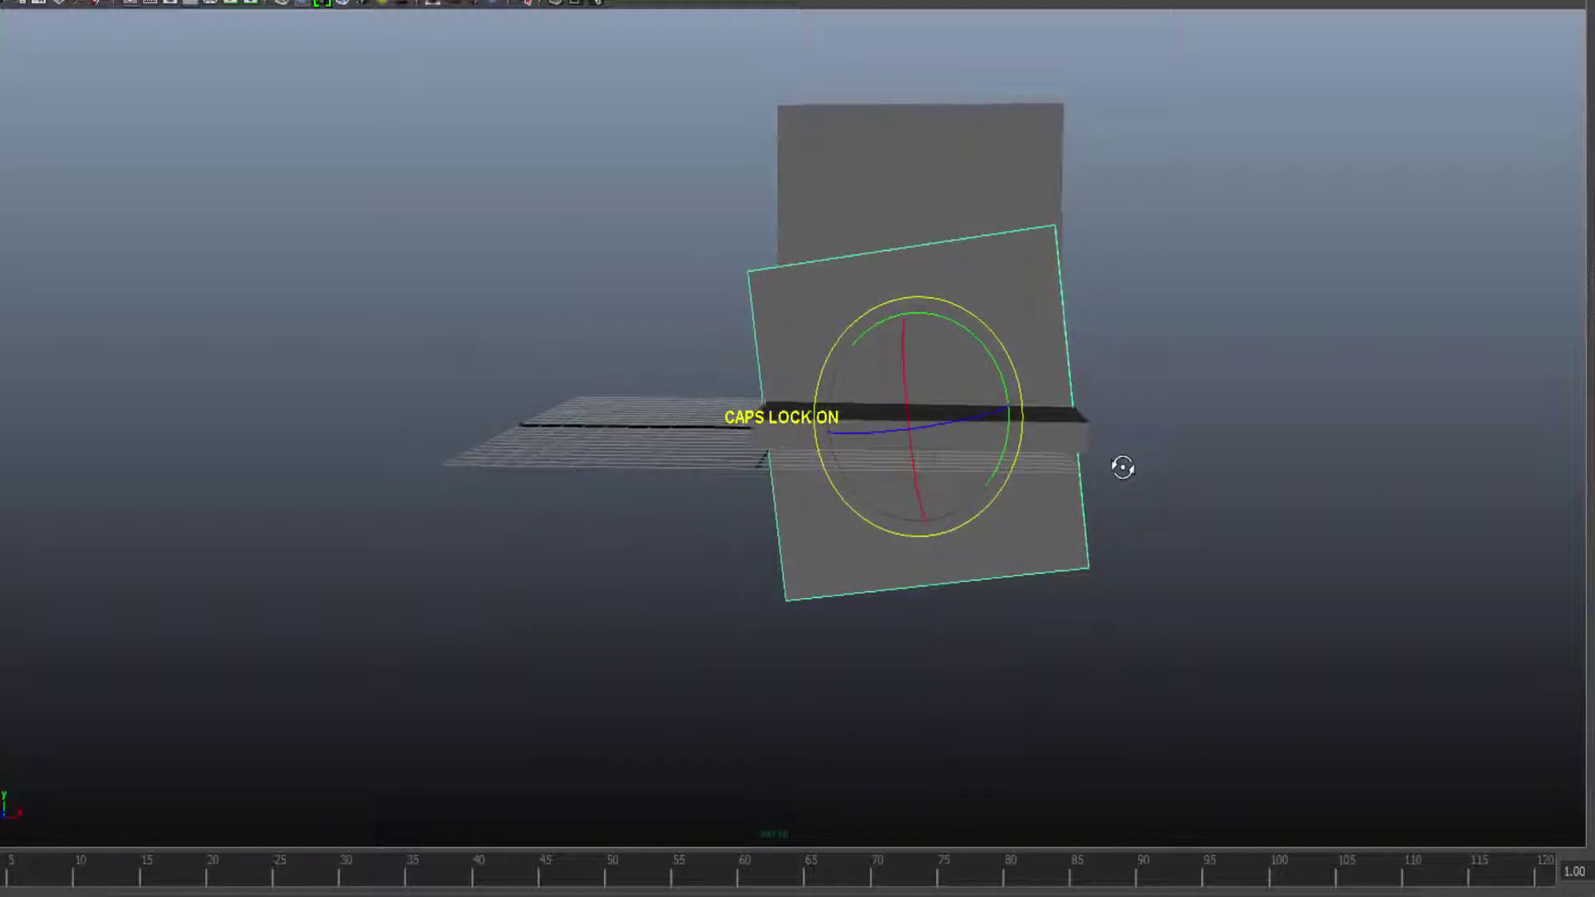
drag(995, 331, 1008, 341)
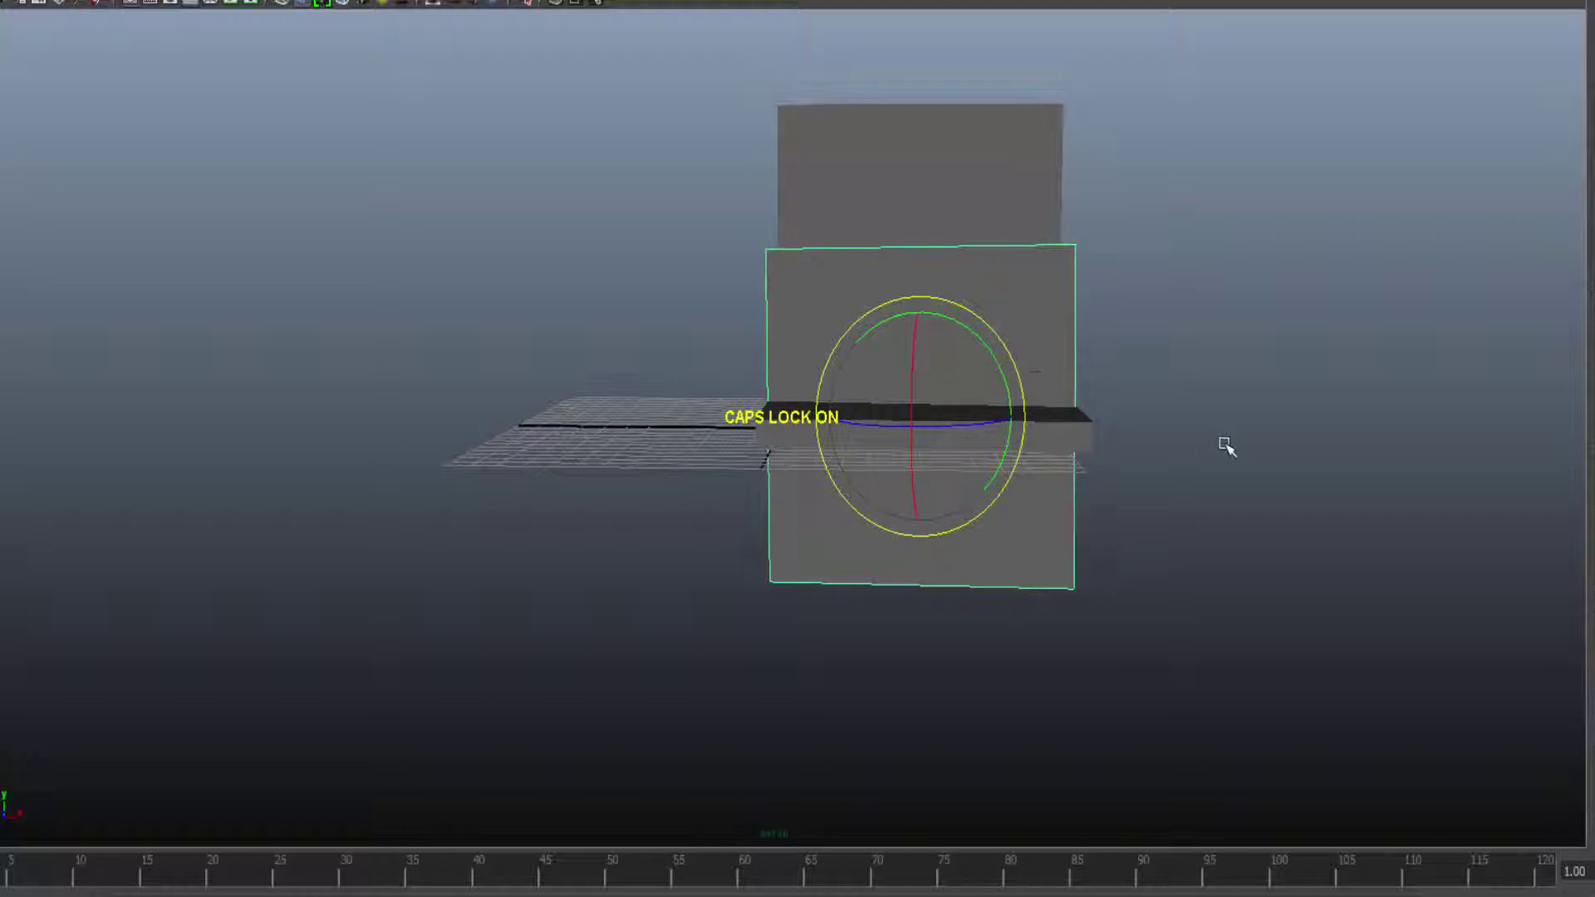
alt+drag(1224, 446, 1026, 483)
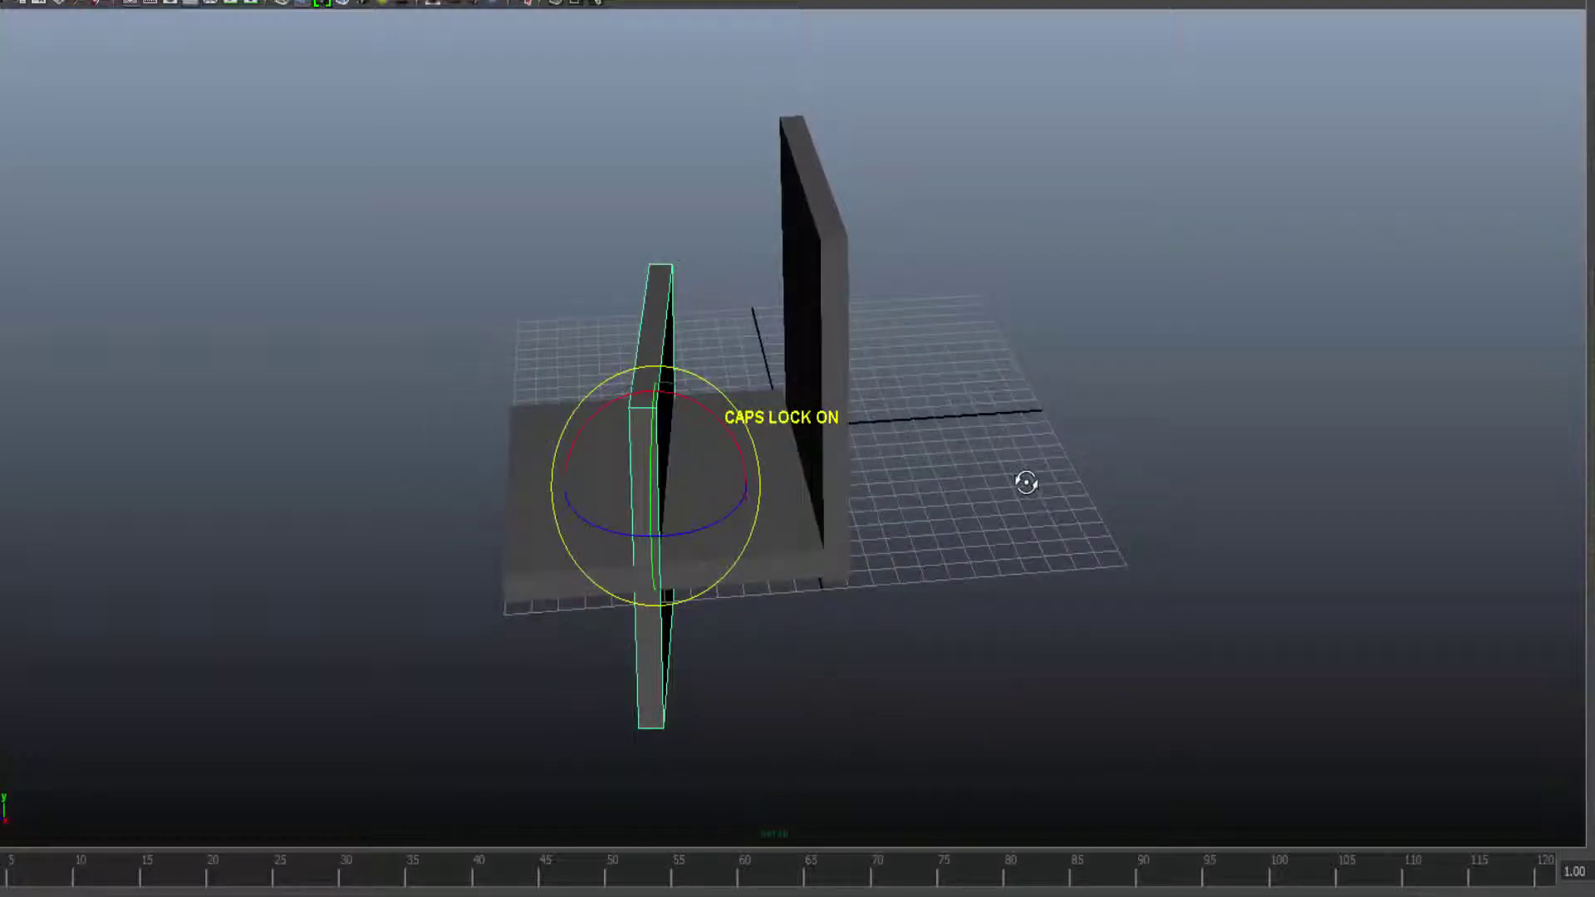
drag(651, 543, 655, 540)
click(978, 600)
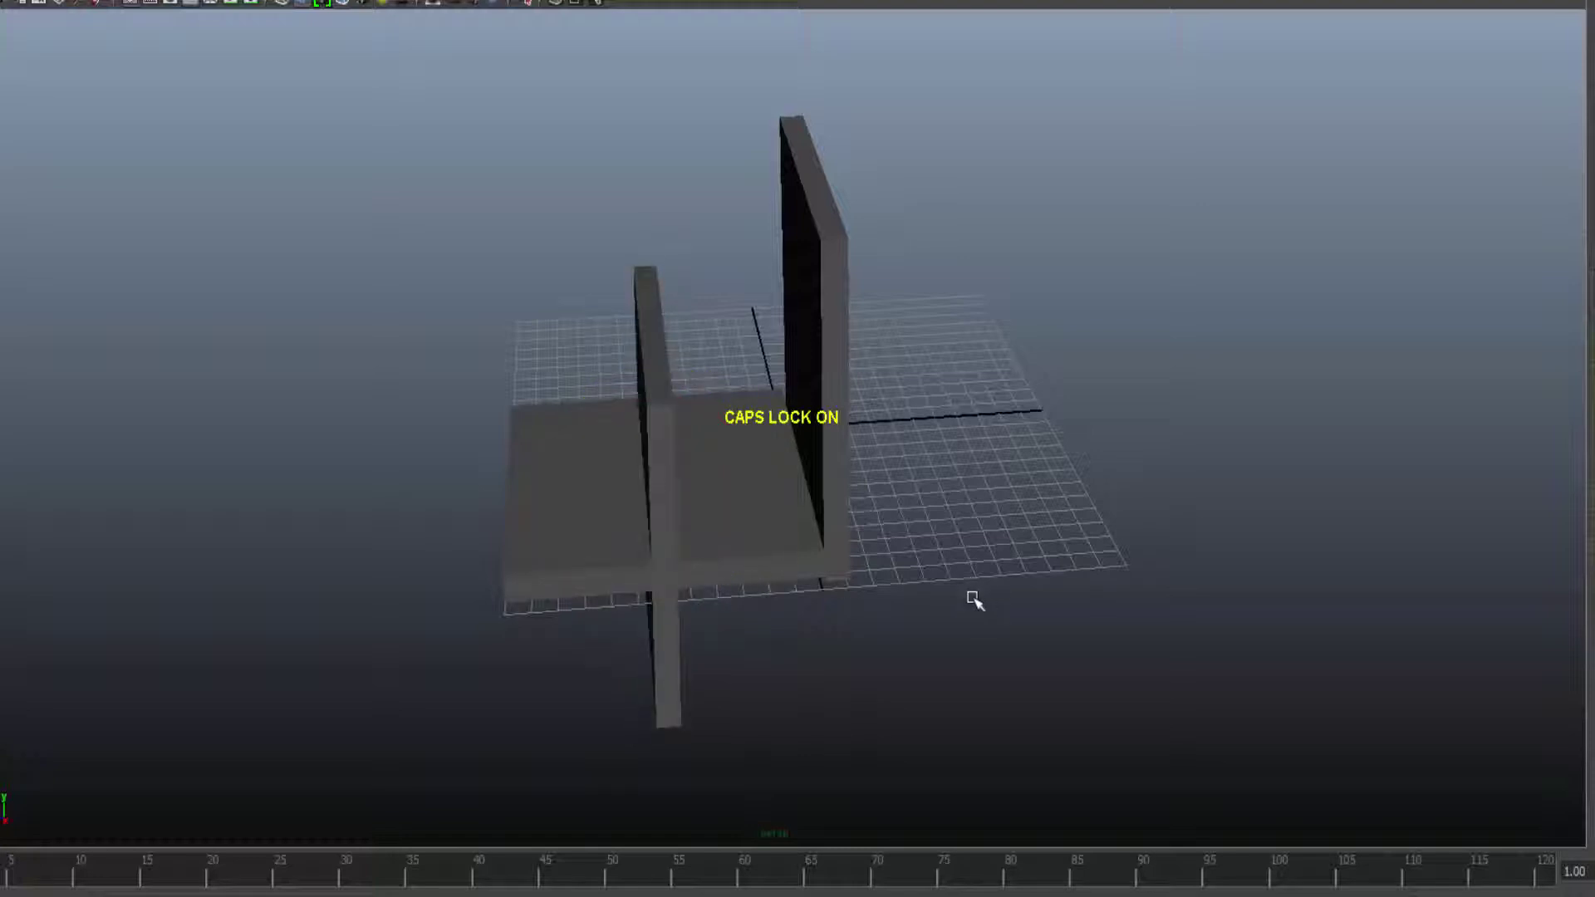
Move the second wall to the base's opposite edge and raise it level with the first wall
click(671, 492)
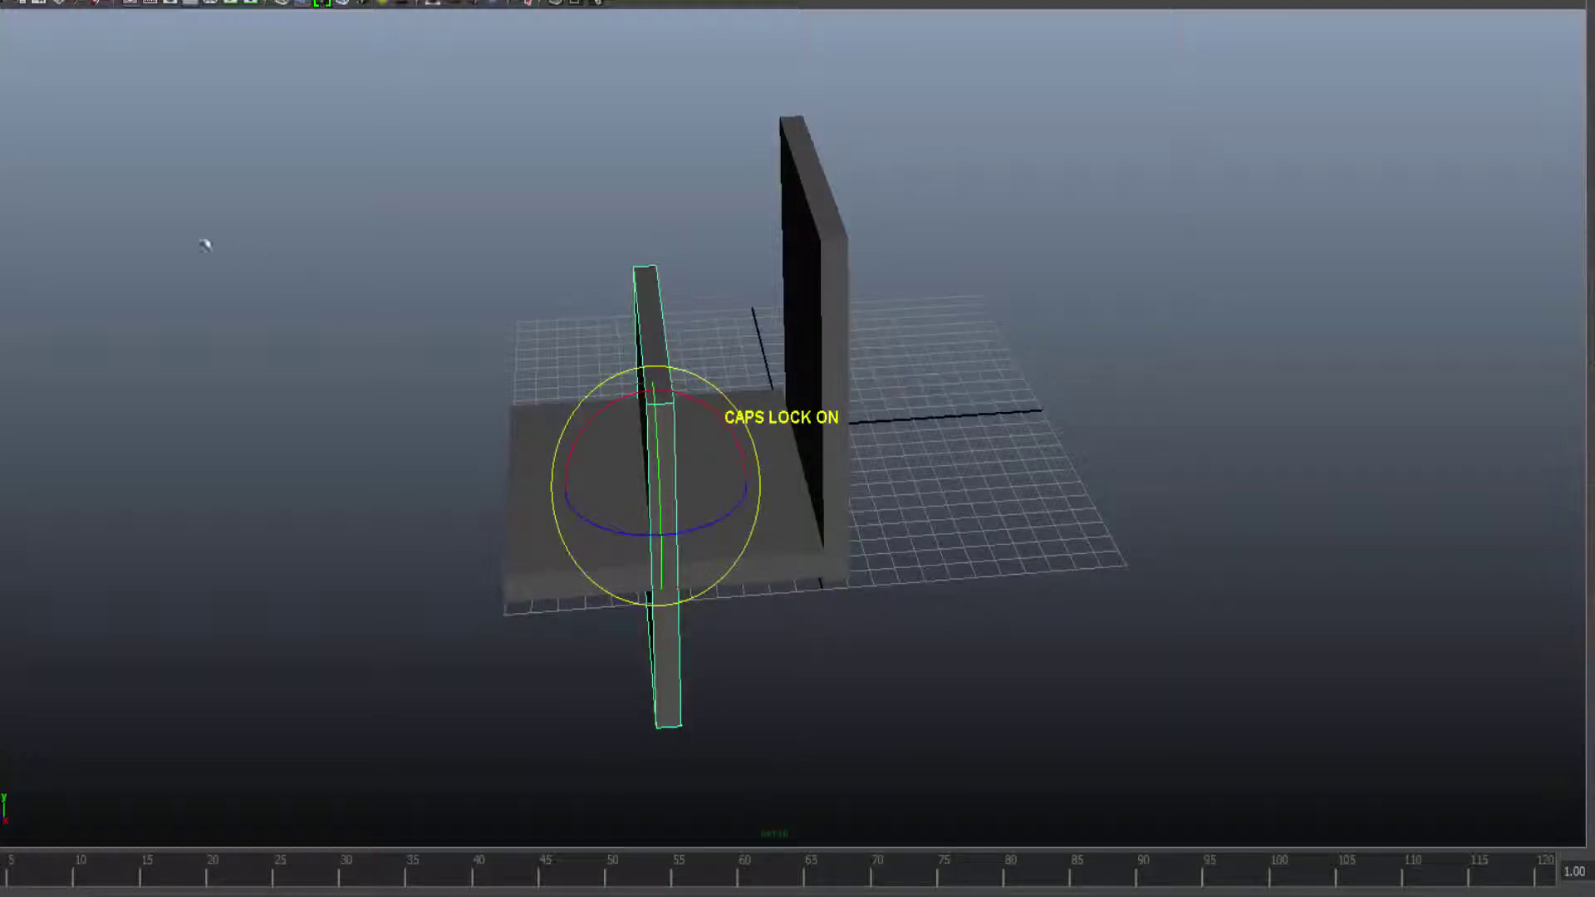
key(w)
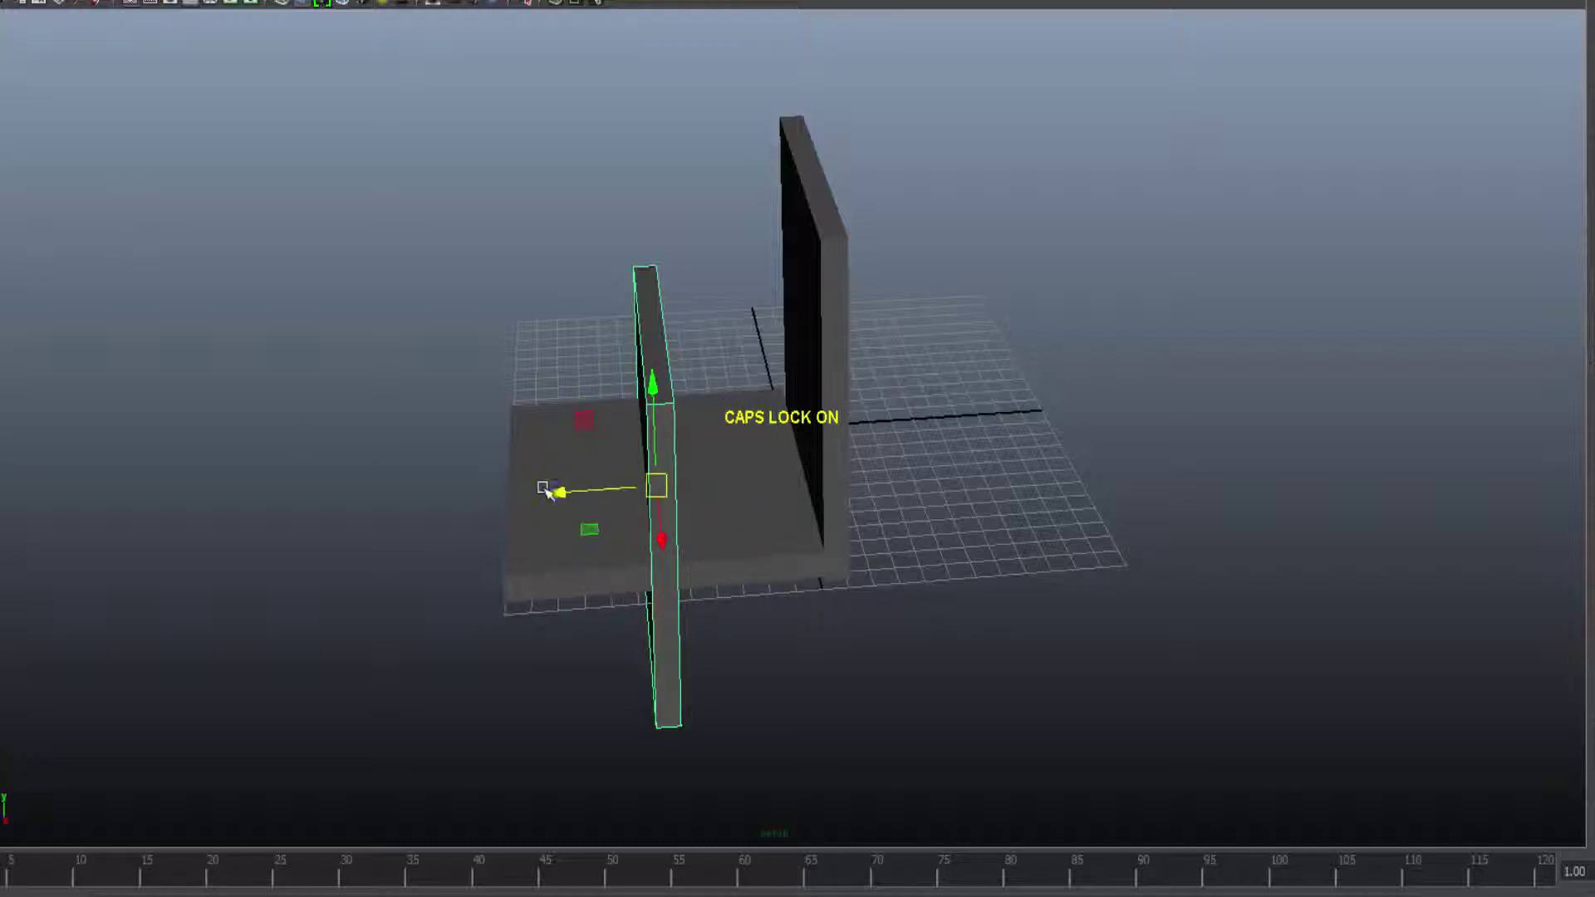
click(673, 502)
drag(559, 497, 420, 501)
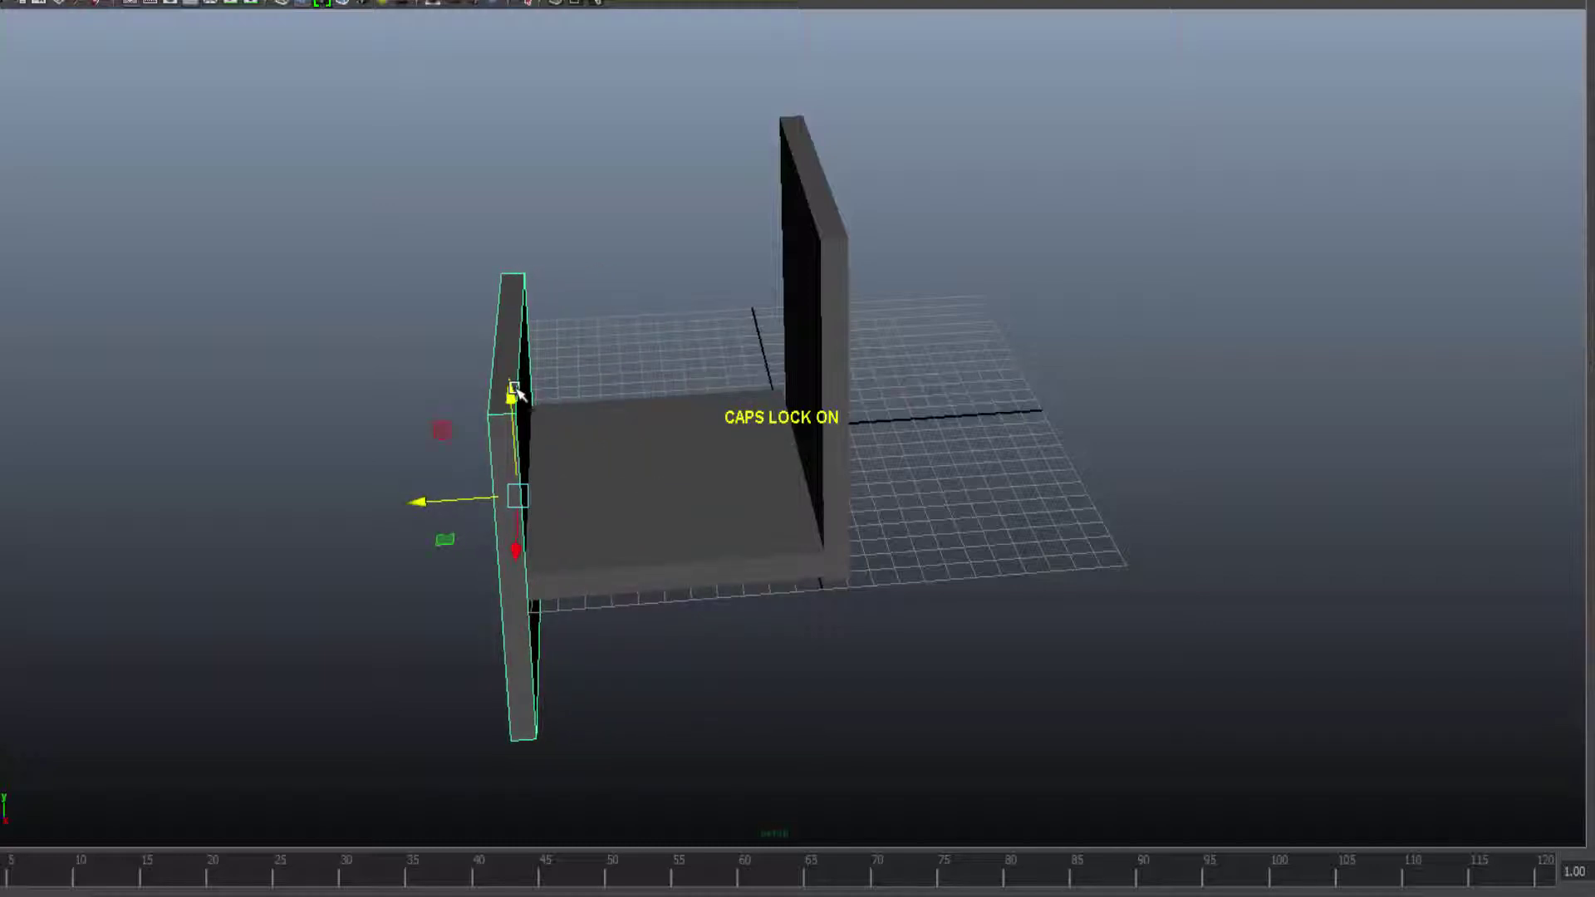
drag(515, 390, 498, 249)
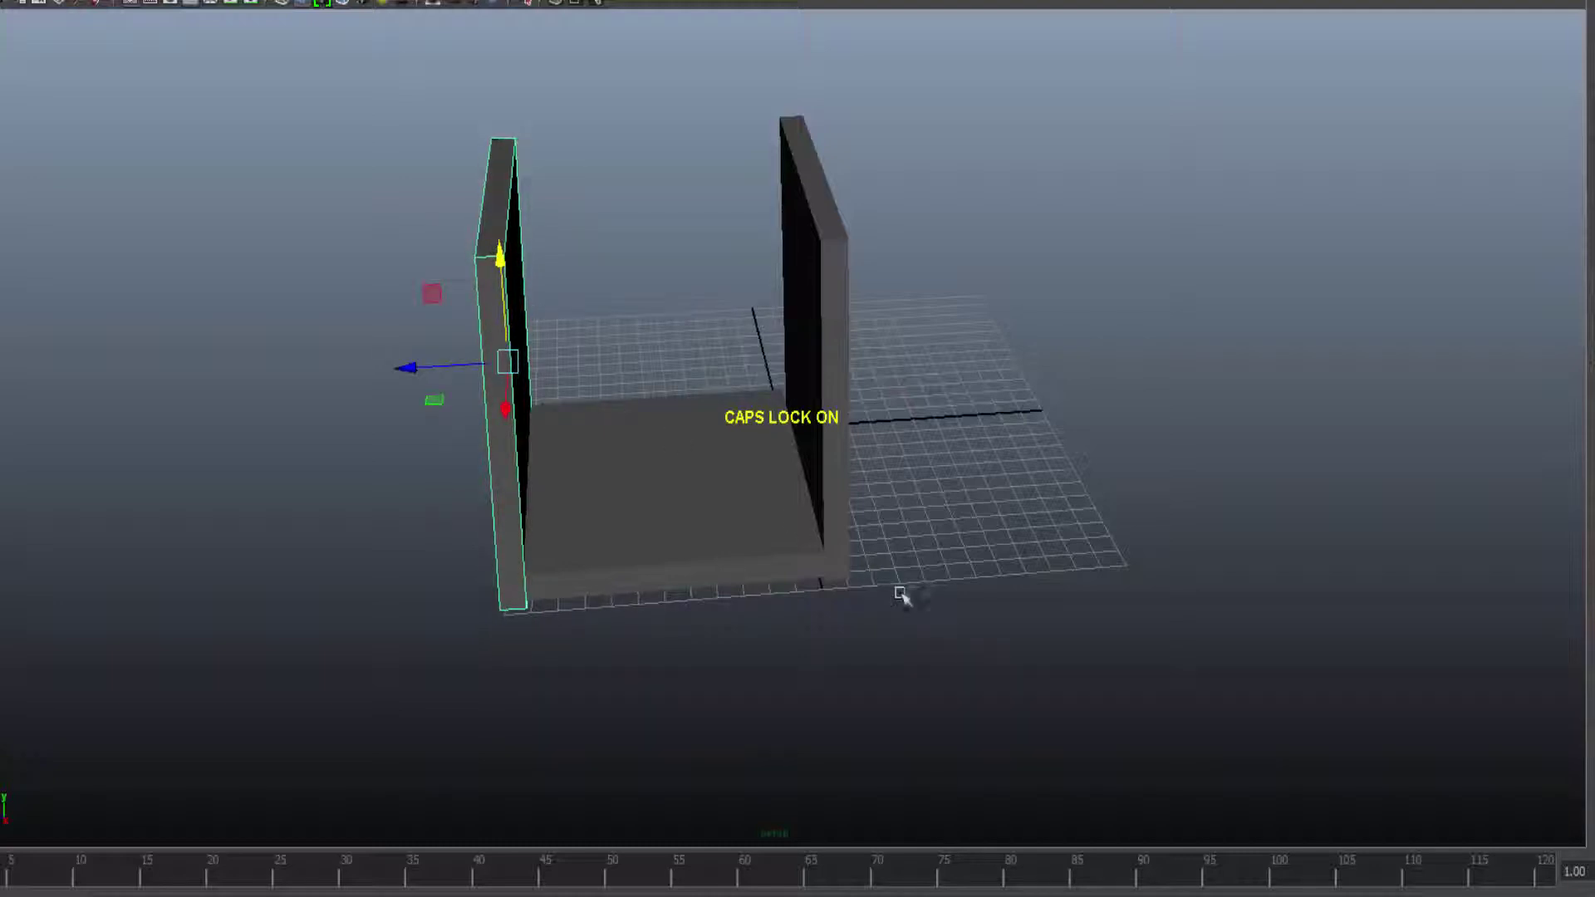
Raise the second wall slightly until its lower edge is flush with the underside of the base
alt+drag(925, 691, 1374, 612)
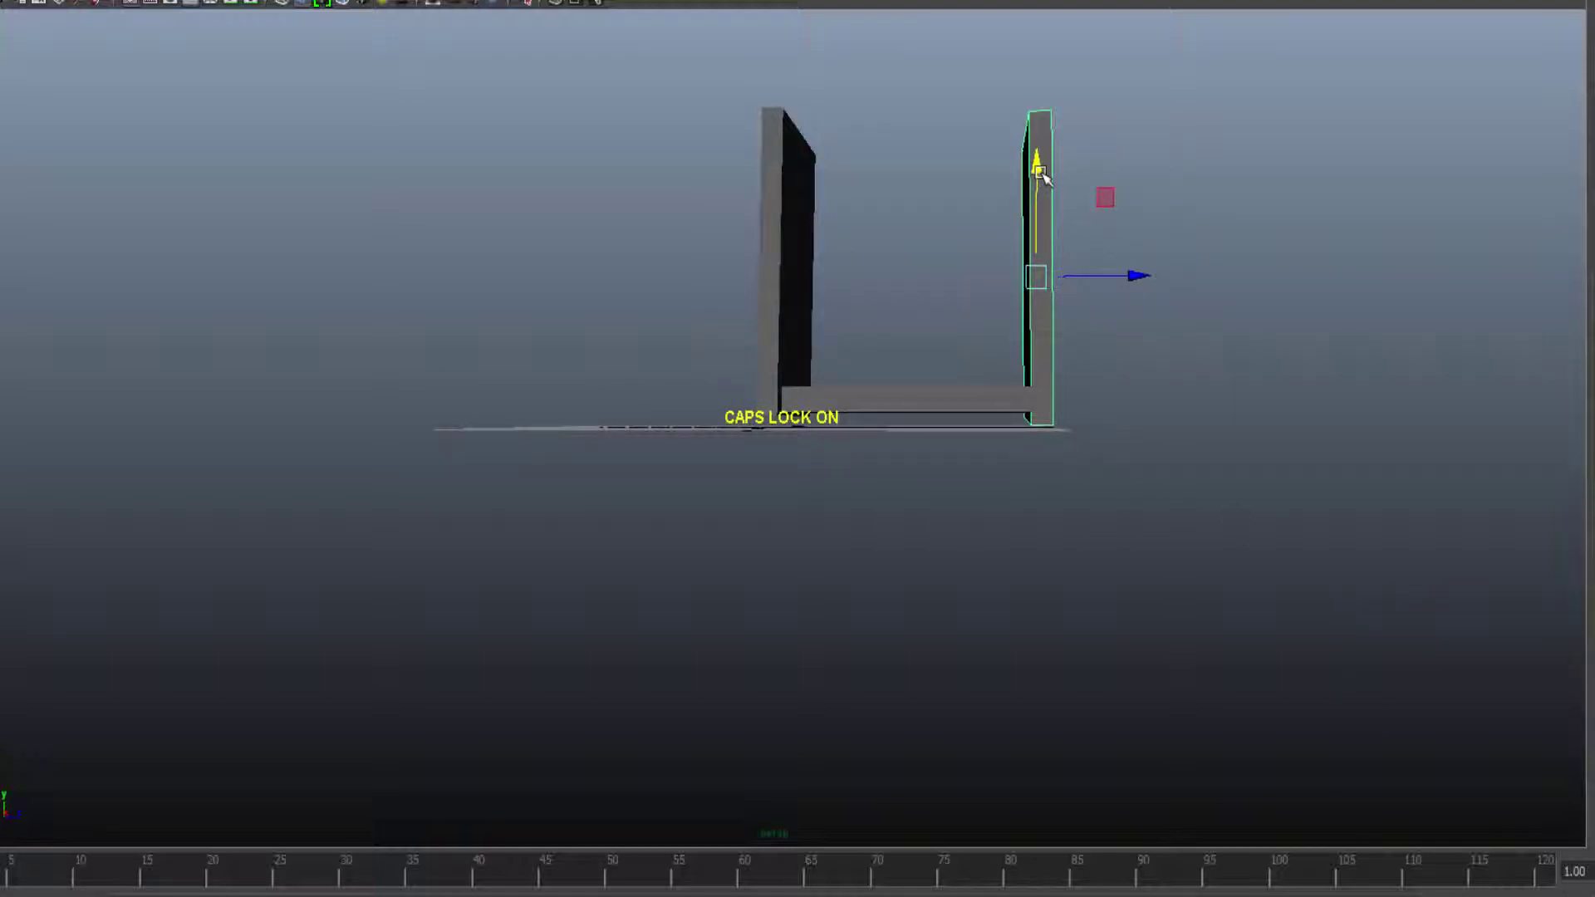
drag(1041, 174, 1035, 153)
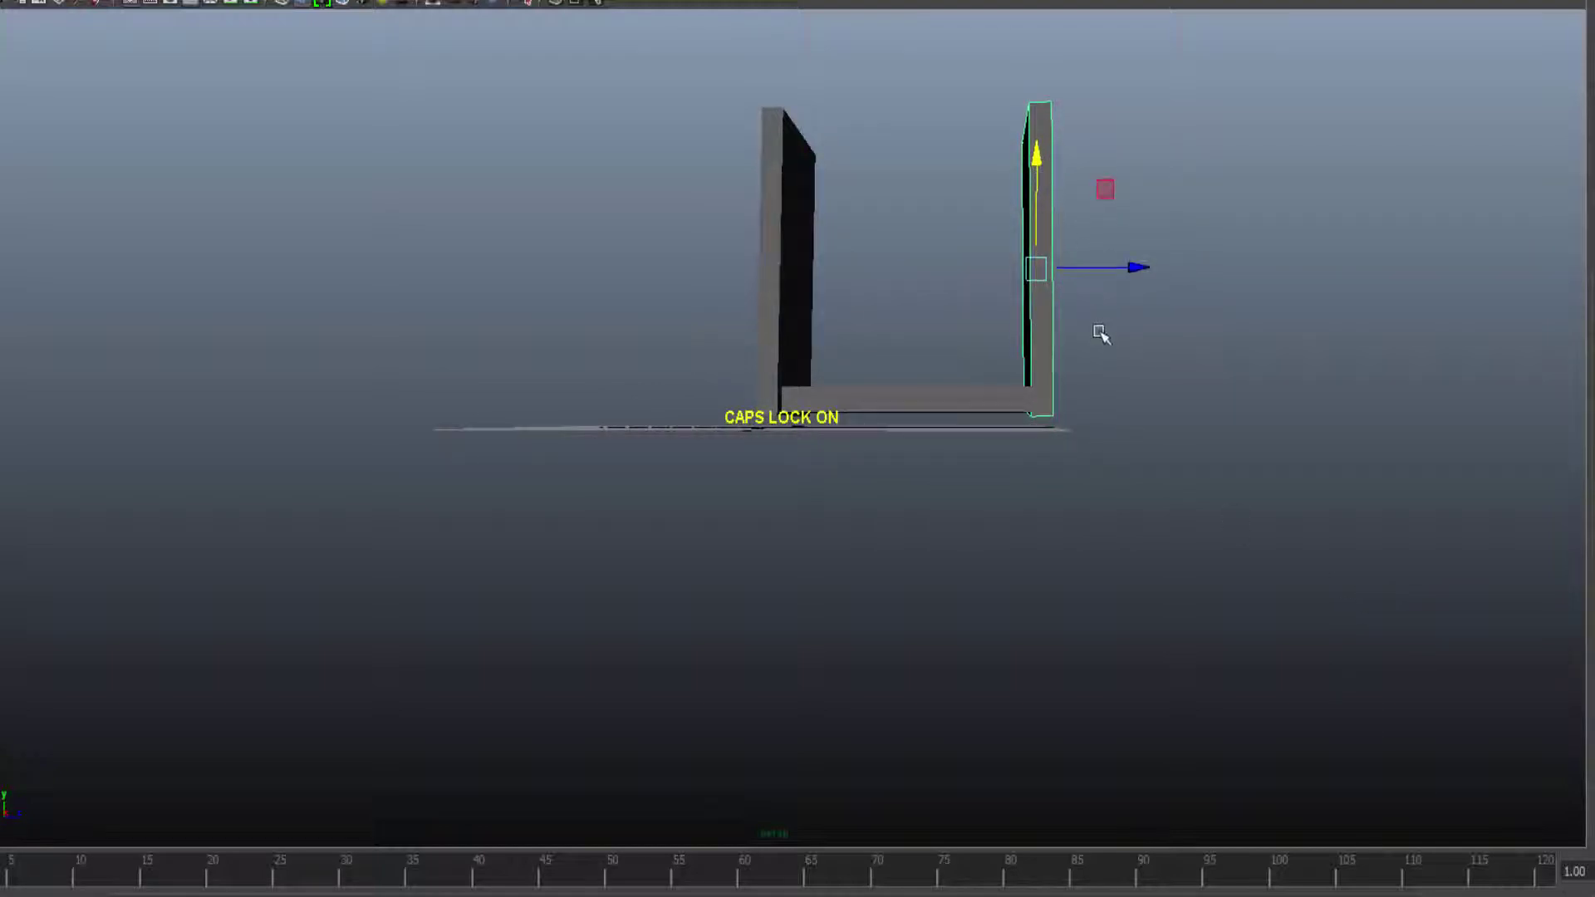
alt+drag(1100, 332, 723, 366)
Rotate the second wall slightly in its own plane to square its edges with the base
click(841, 338)
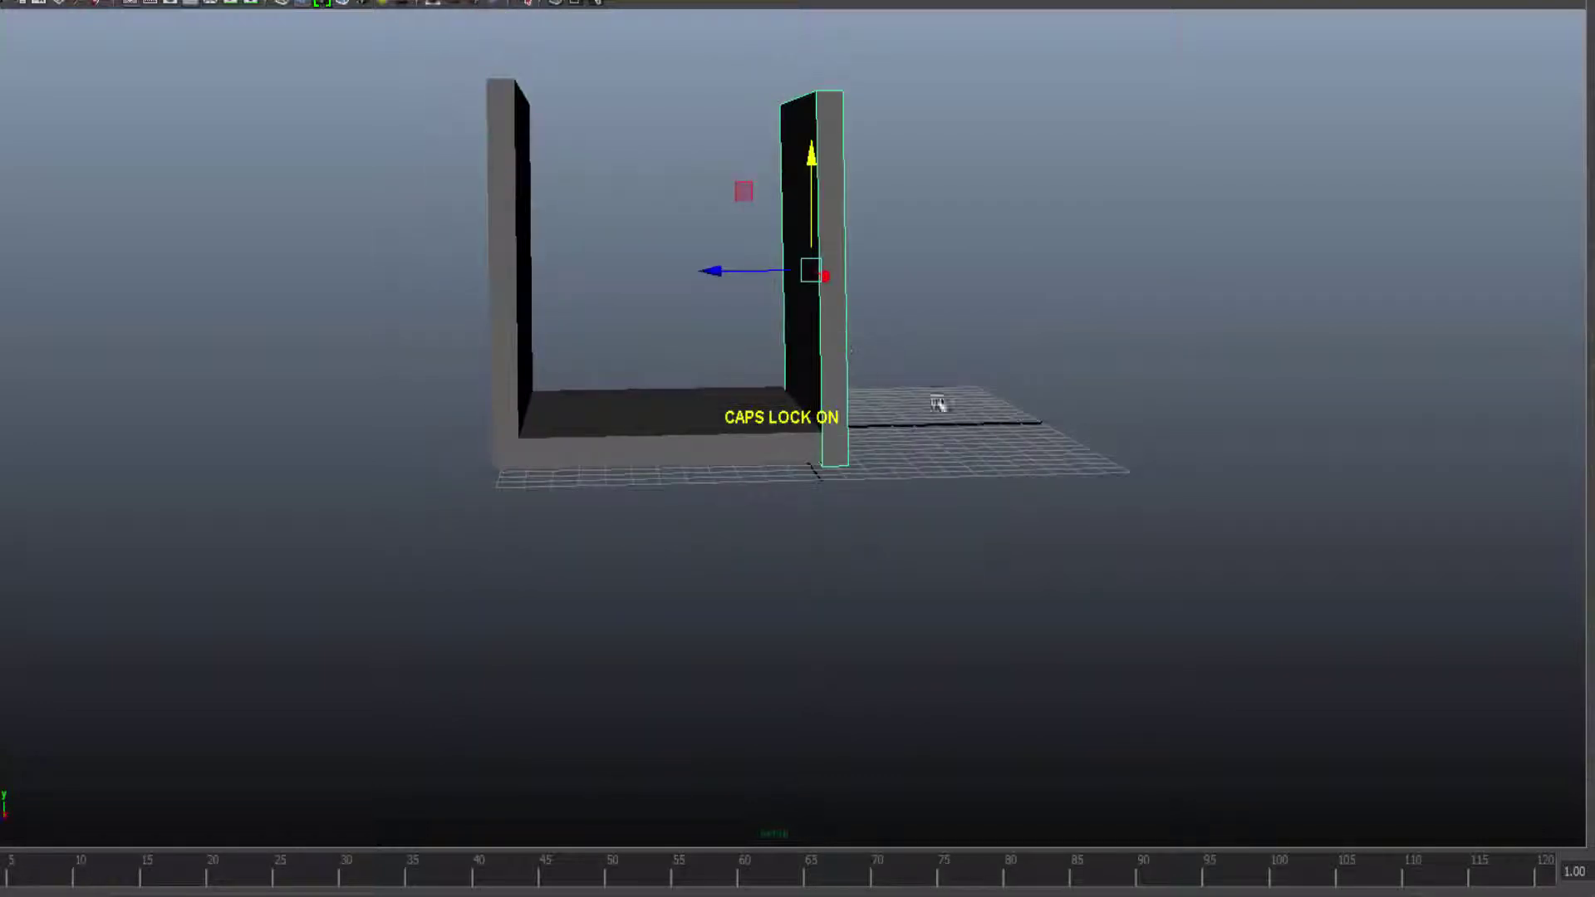
alt+drag(997, 446, 612, 489)
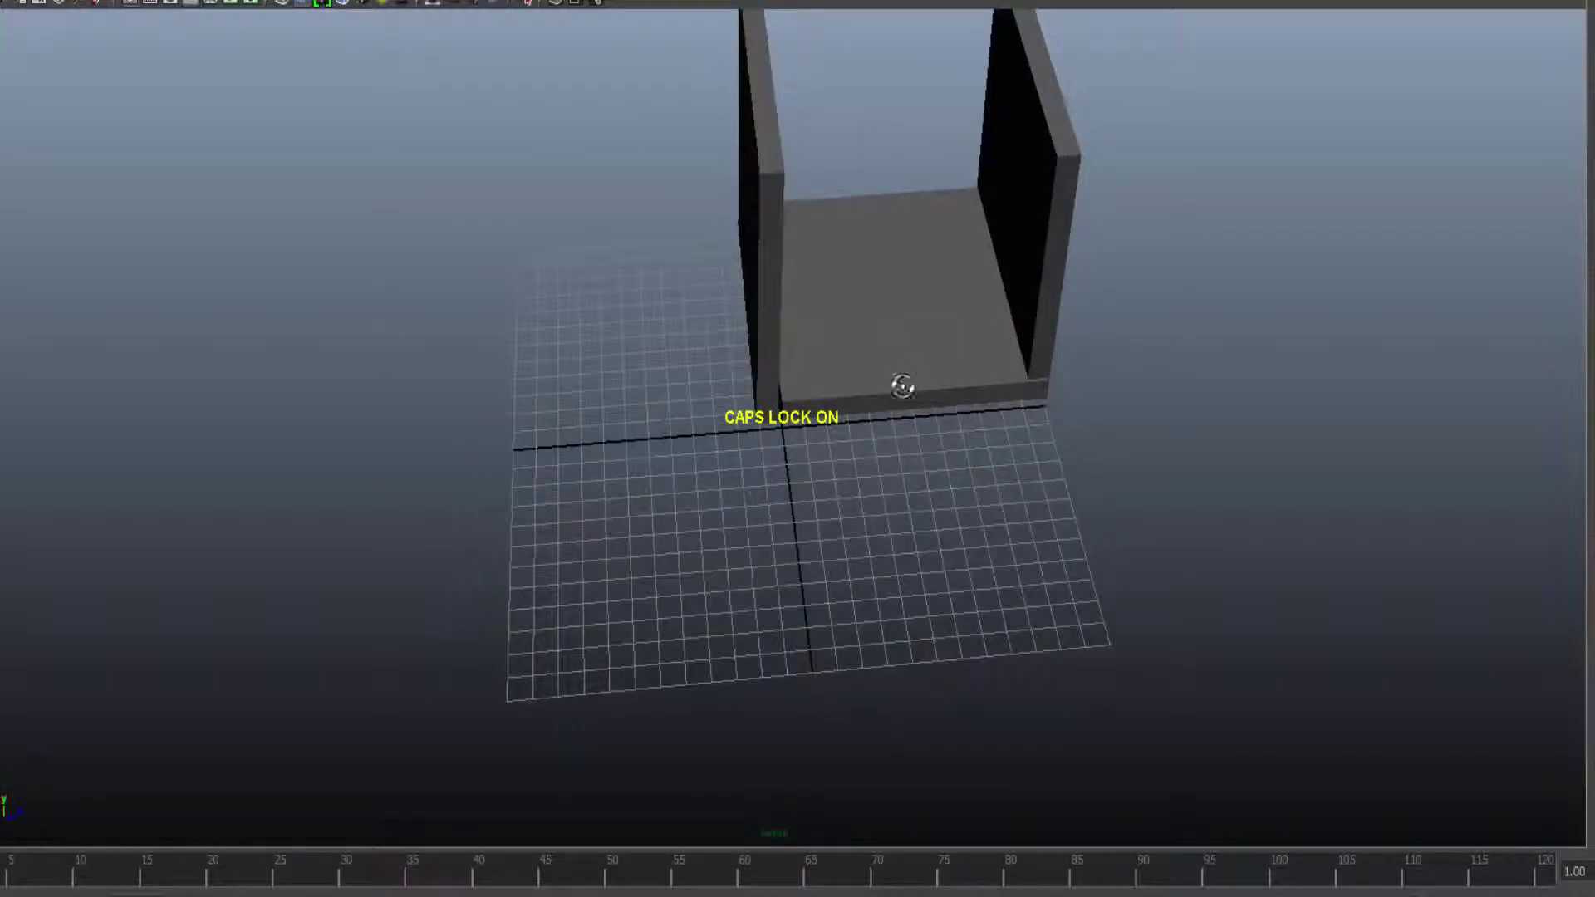
alt+drag(903, 386, 659, 302)
alt+drag(862, 569, 917, 415)
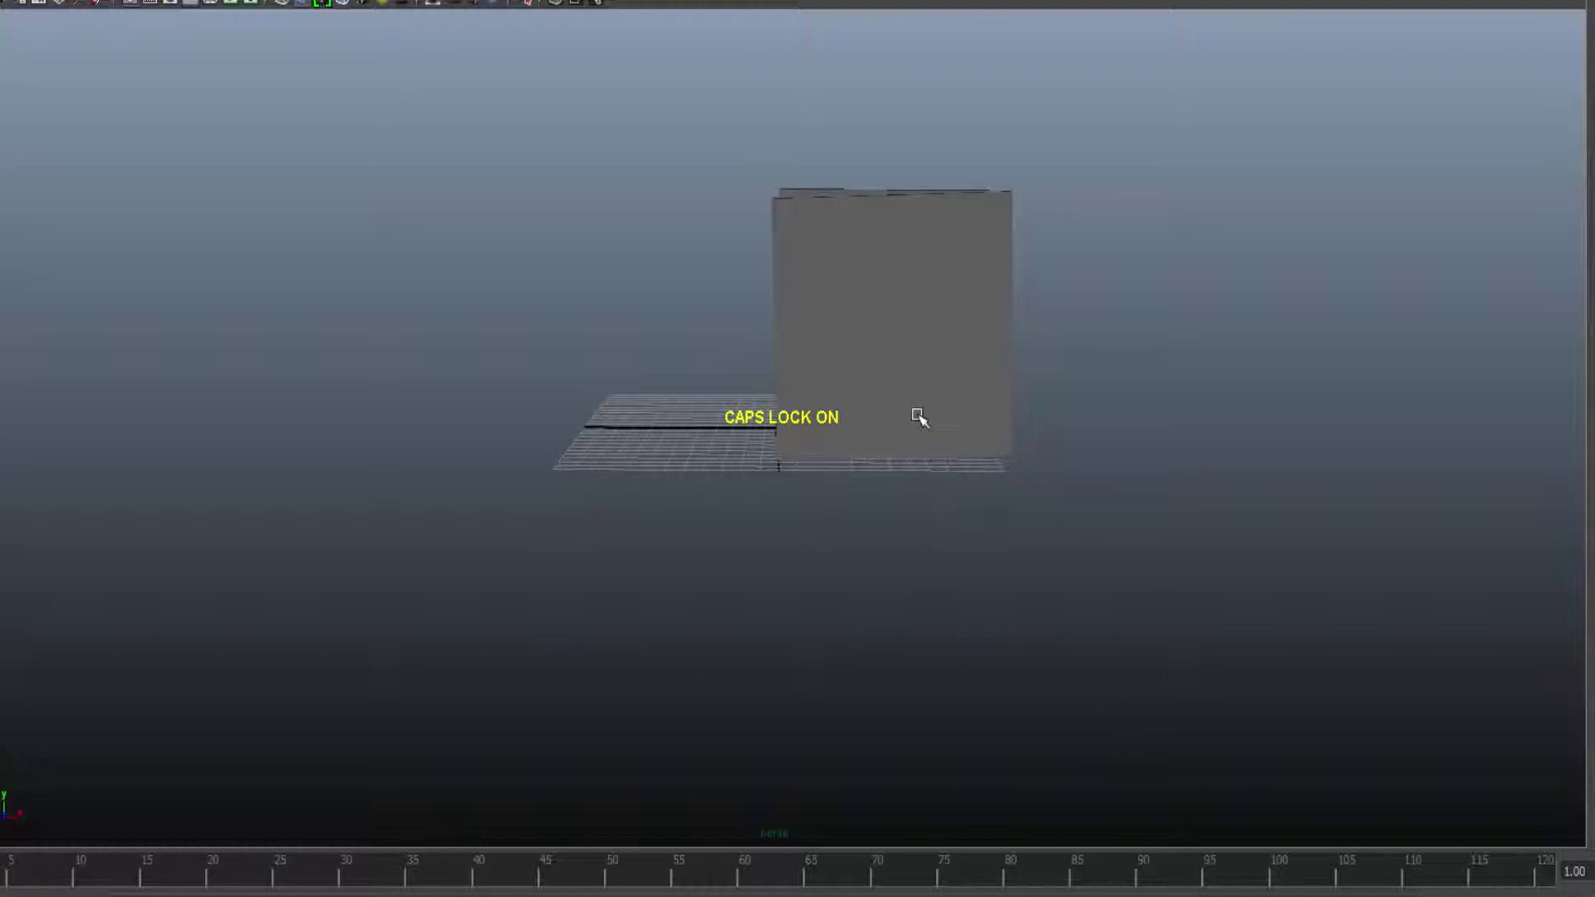
click(917, 416)
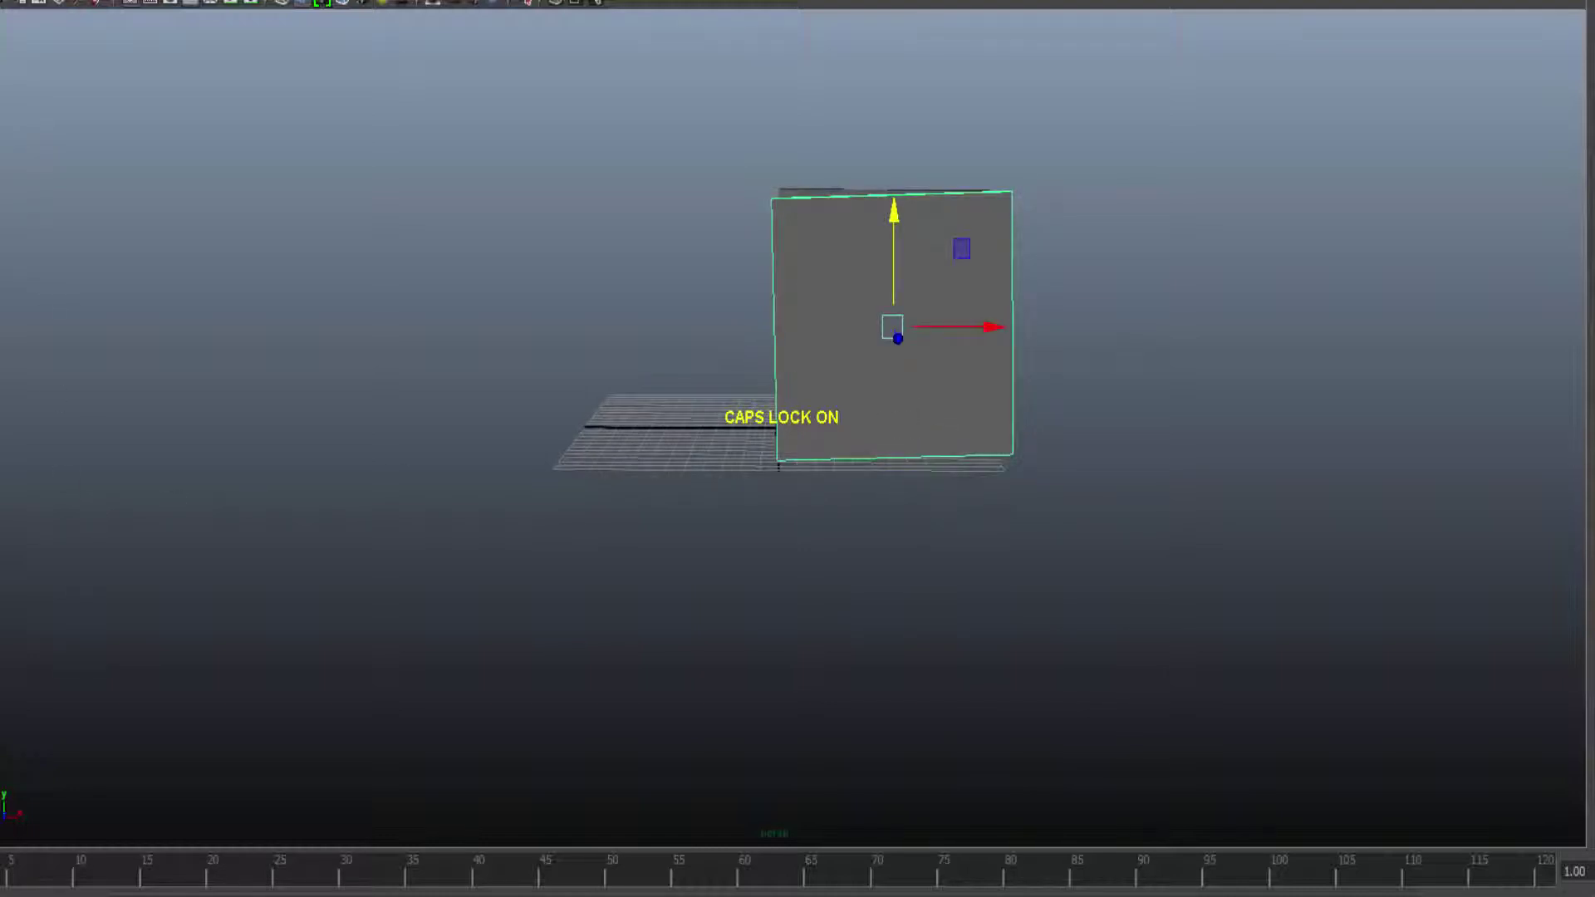
key(e)
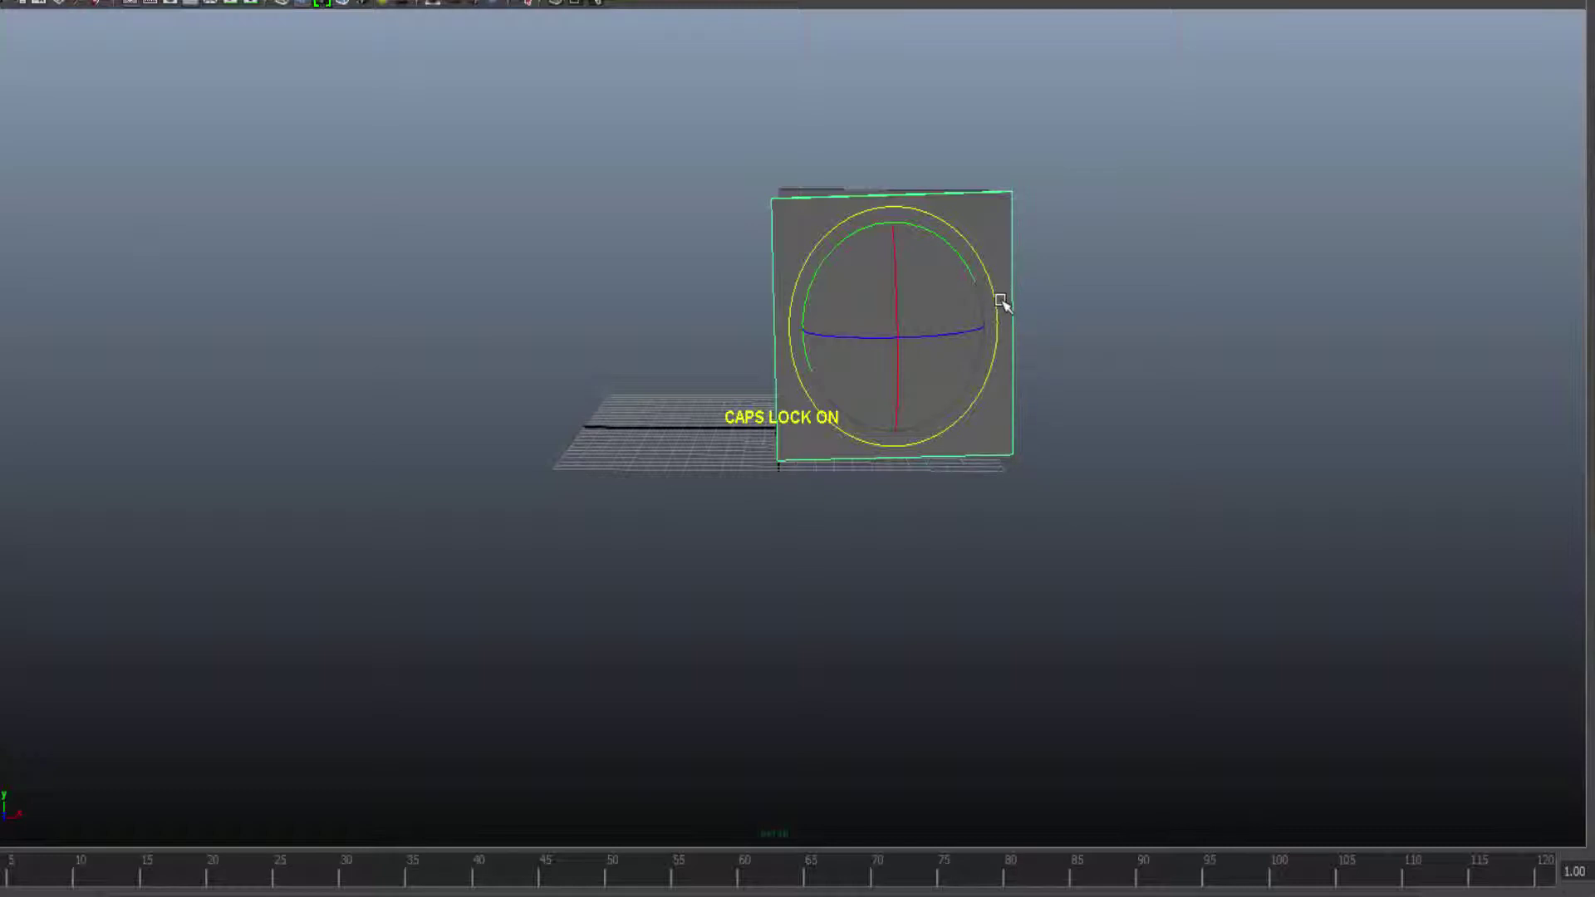
drag(998, 298, 999, 300)
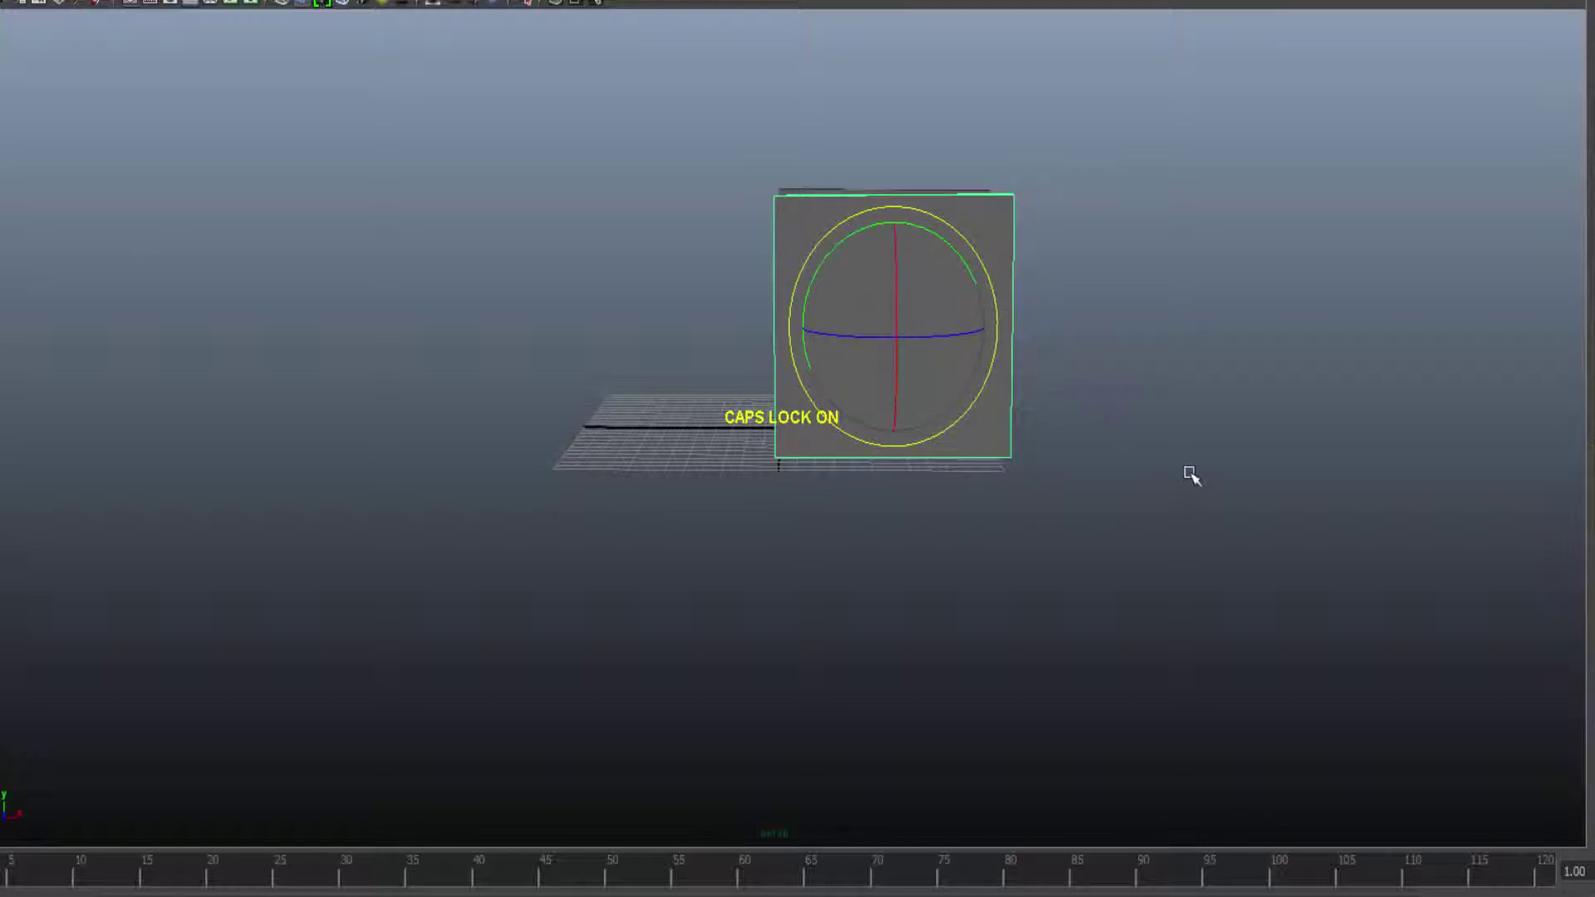
click(1191, 475)
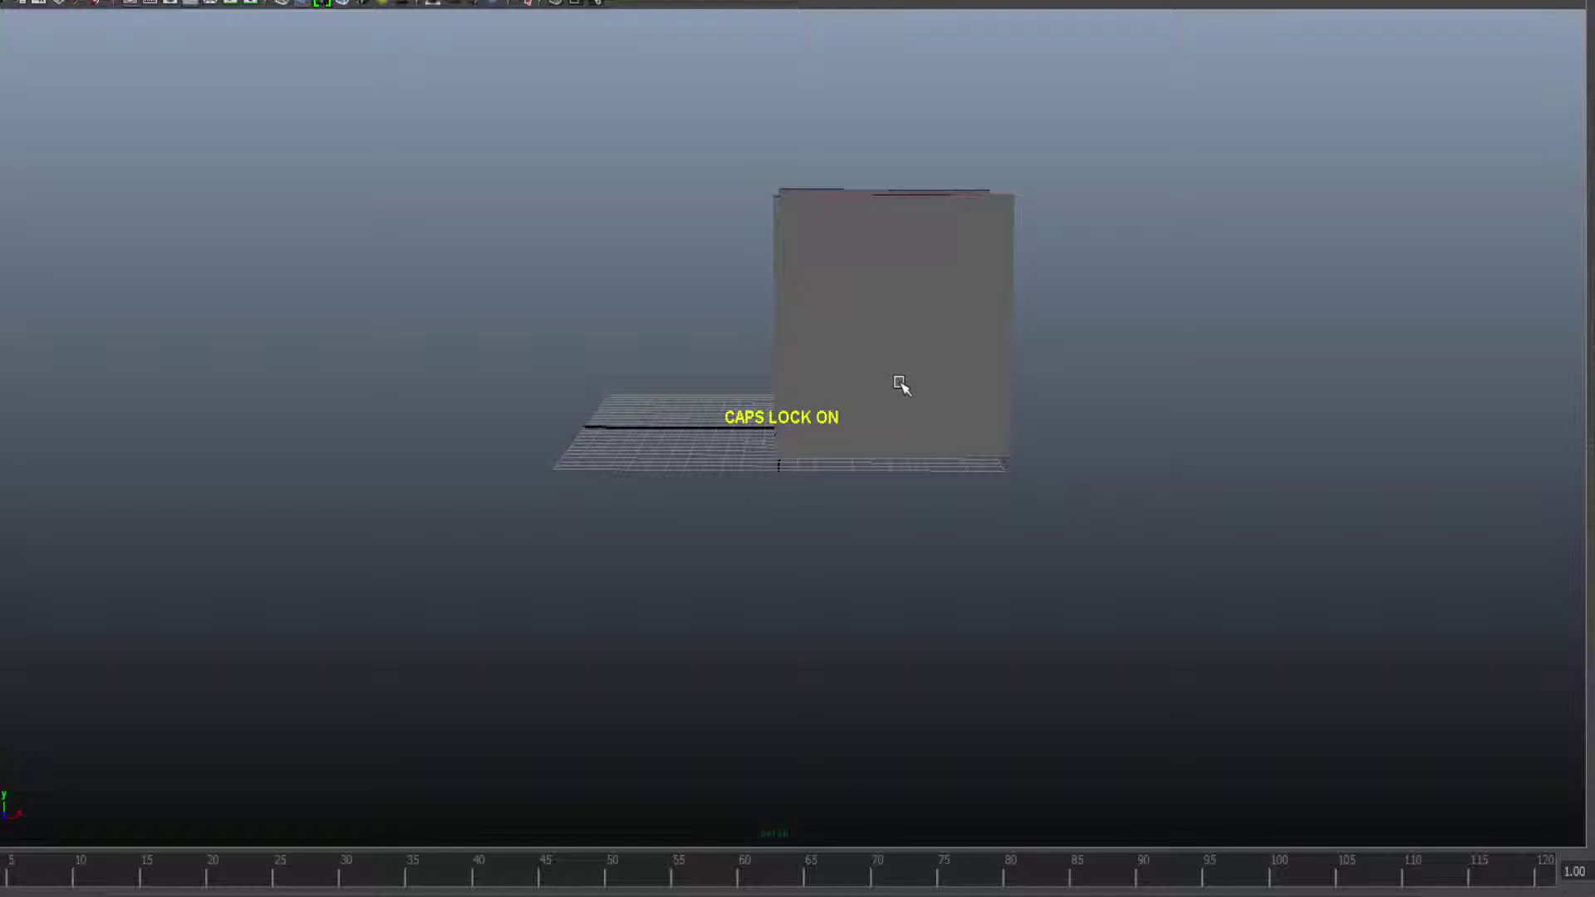
Duplicate the base slab and raise the copy to the upper ends of the two walls as a roof
alt+drag(892, 387, 652, 452)
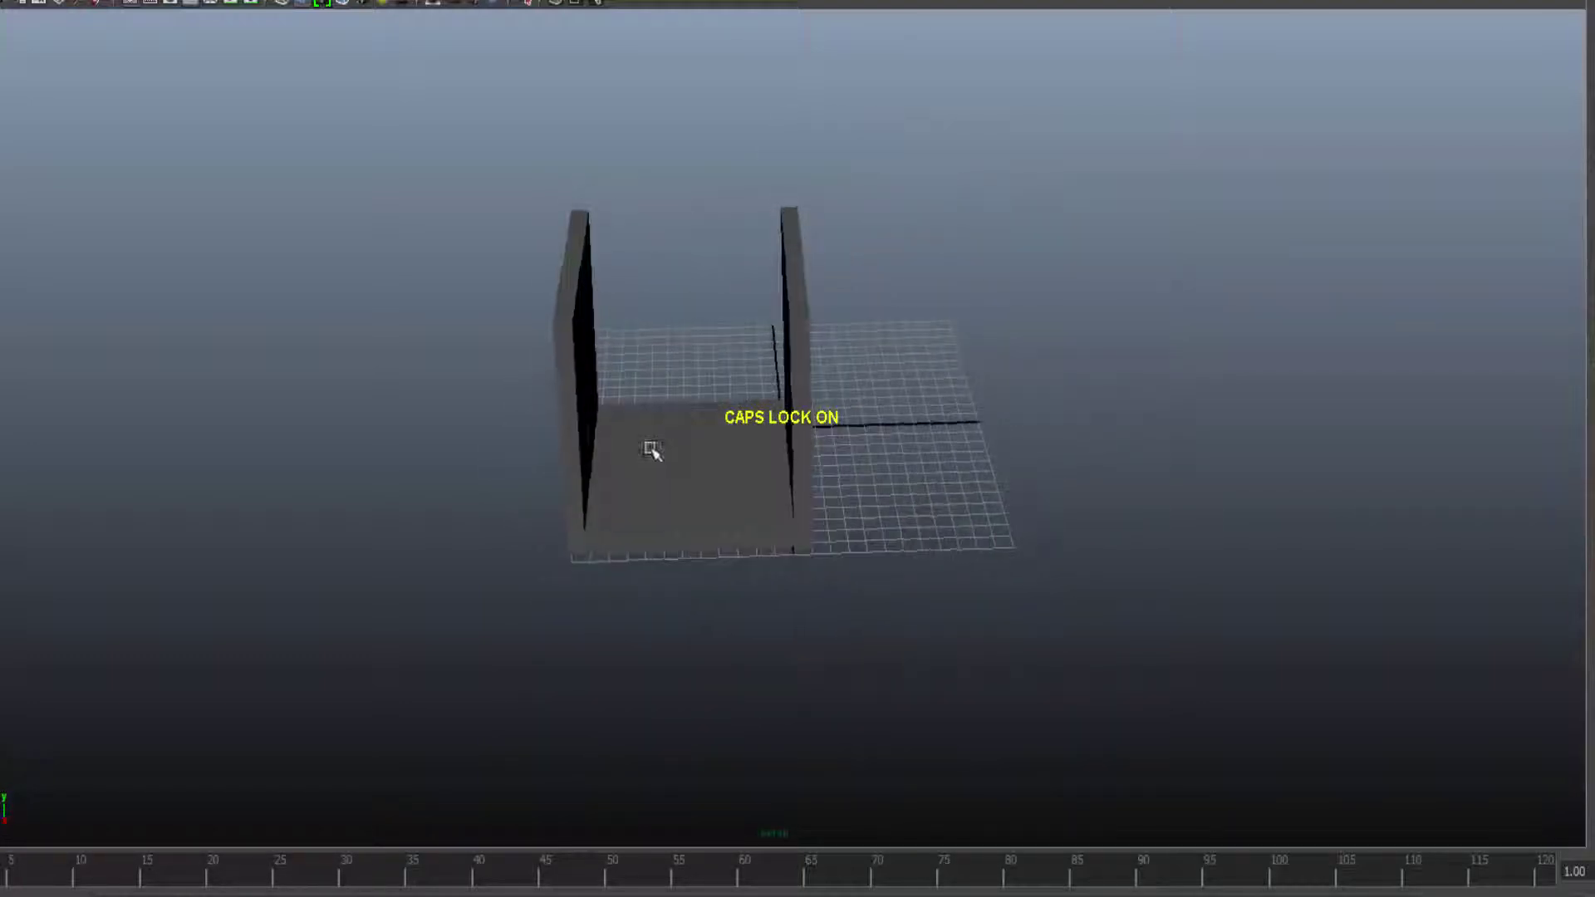
click(698, 538)
click(1004, 408)
click(697, 511)
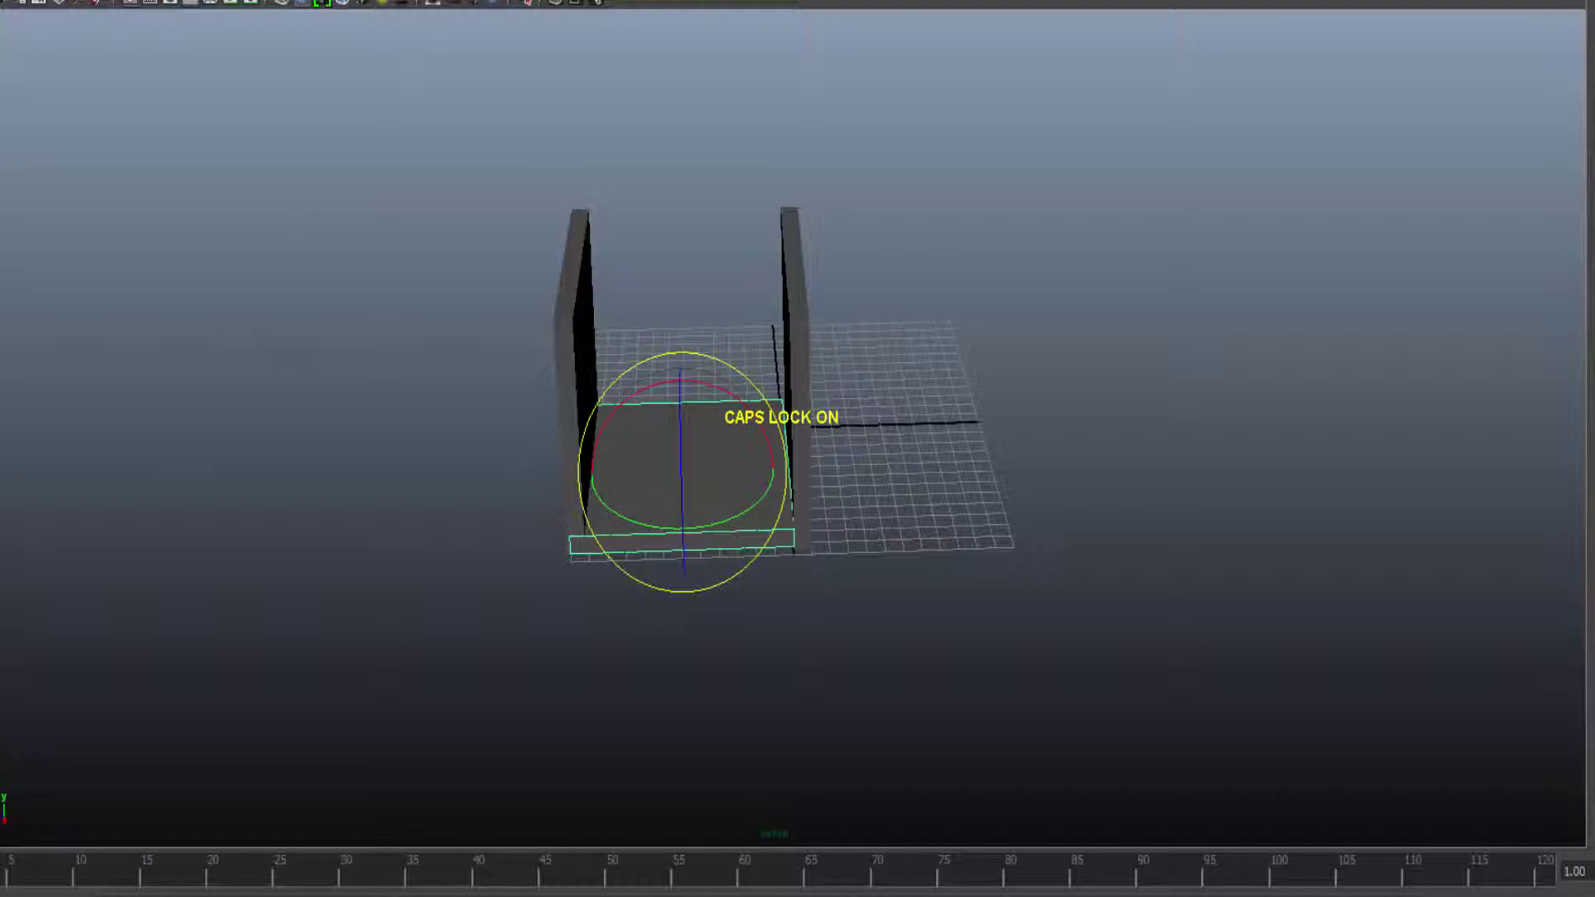
key(w)
drag(684, 376, 669, 166)
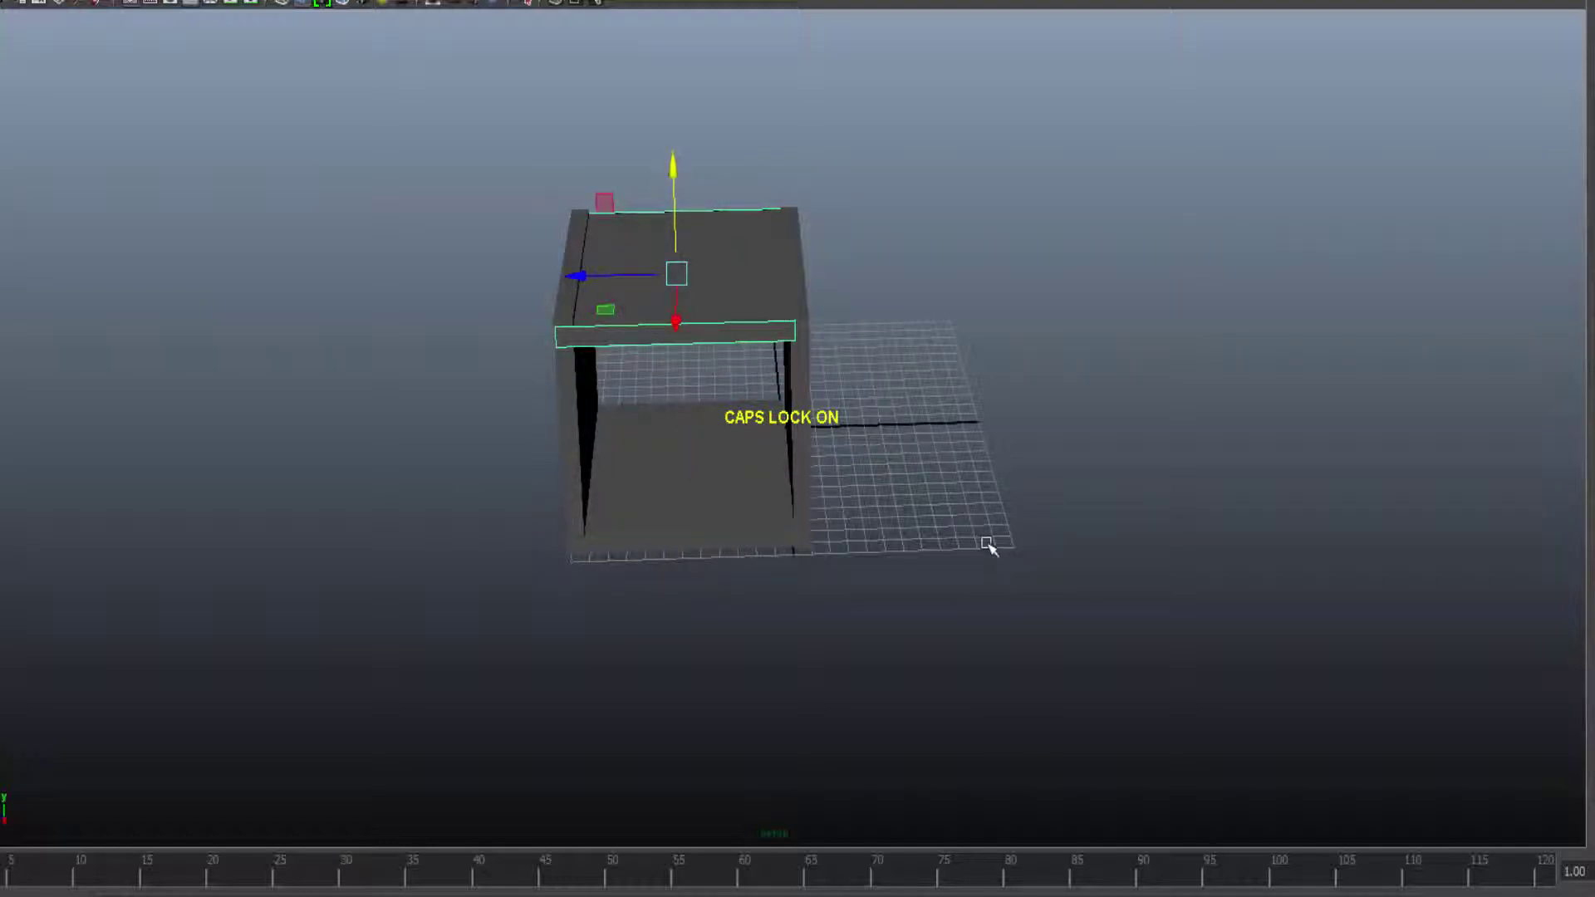
alt+drag(959, 476, 126, 422)
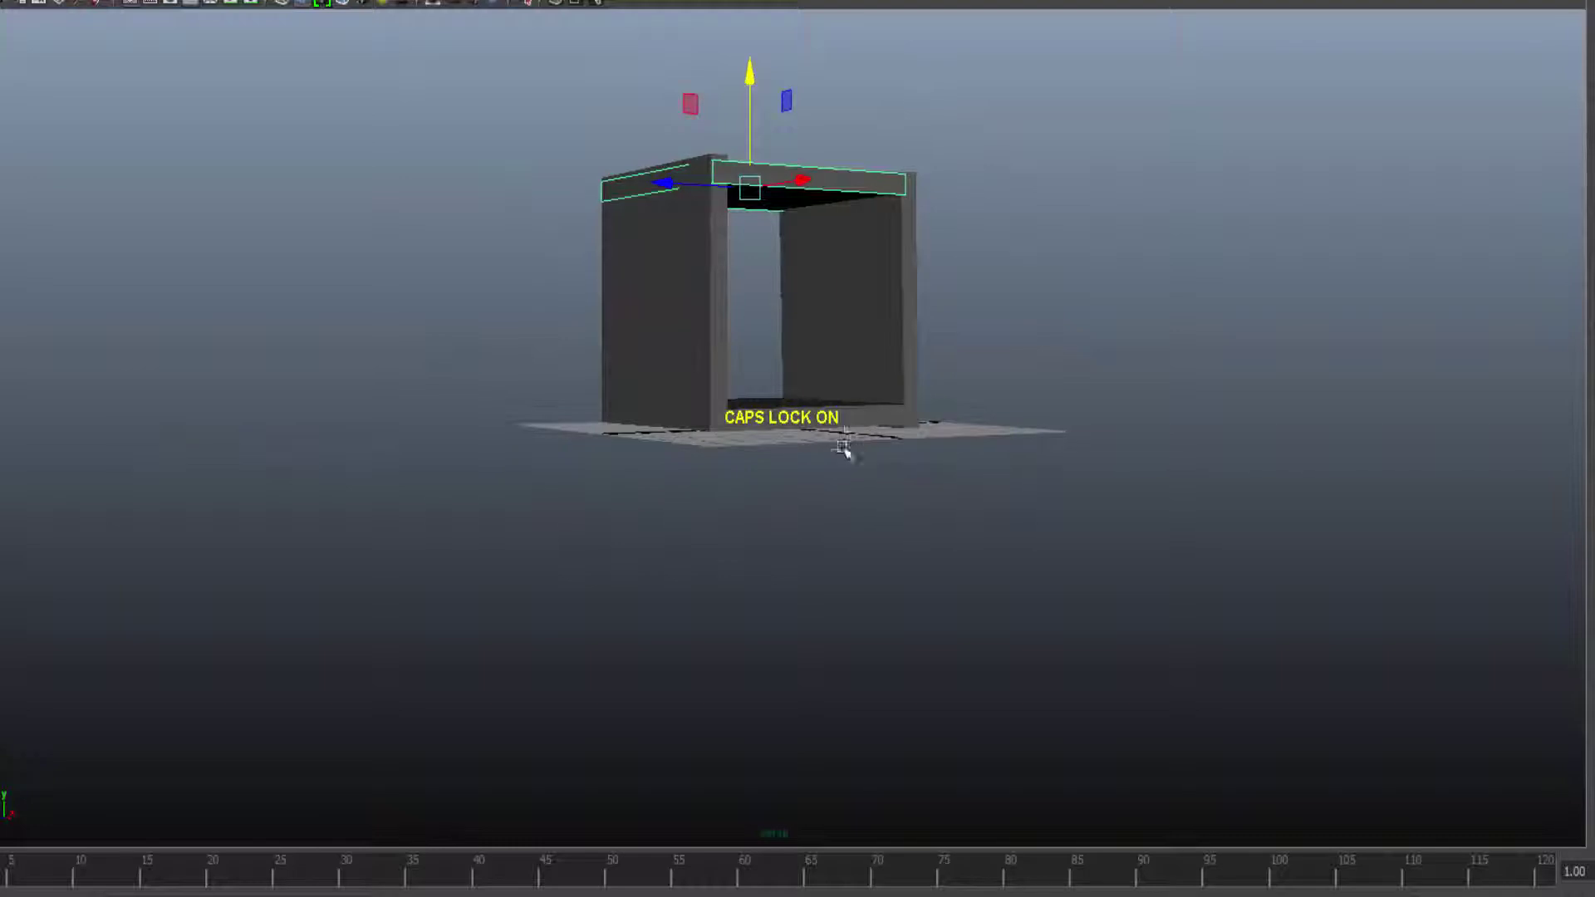
Duplicate the base slab again and tilt the copy steeply toward vertical for a panel across the box's open side
click(844, 448)
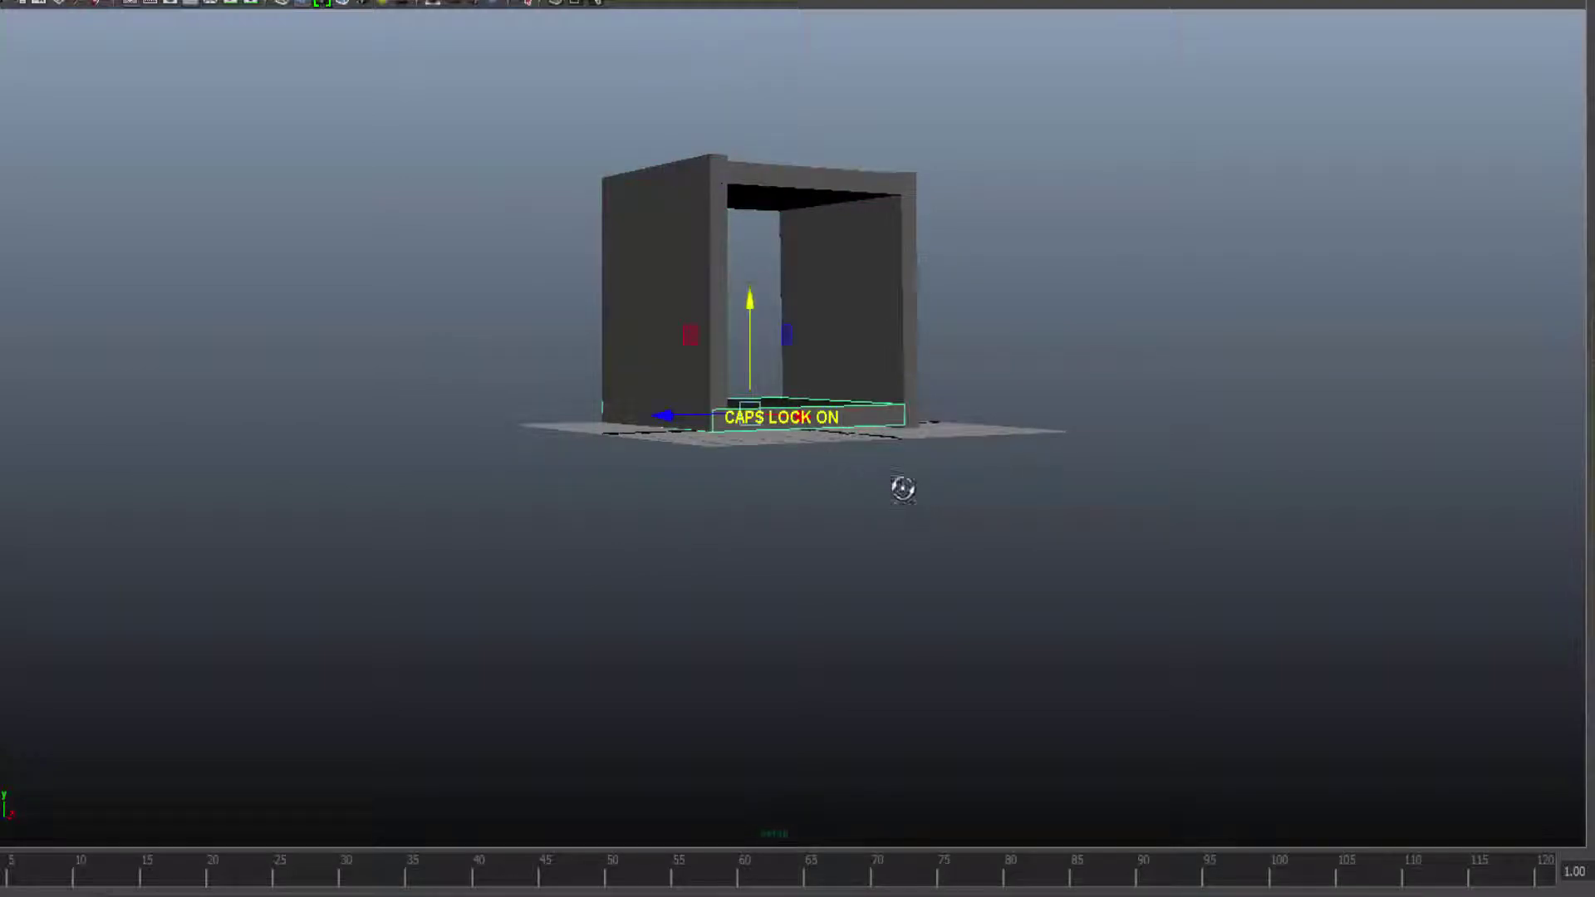
alt+drag(903, 489, 818, 487)
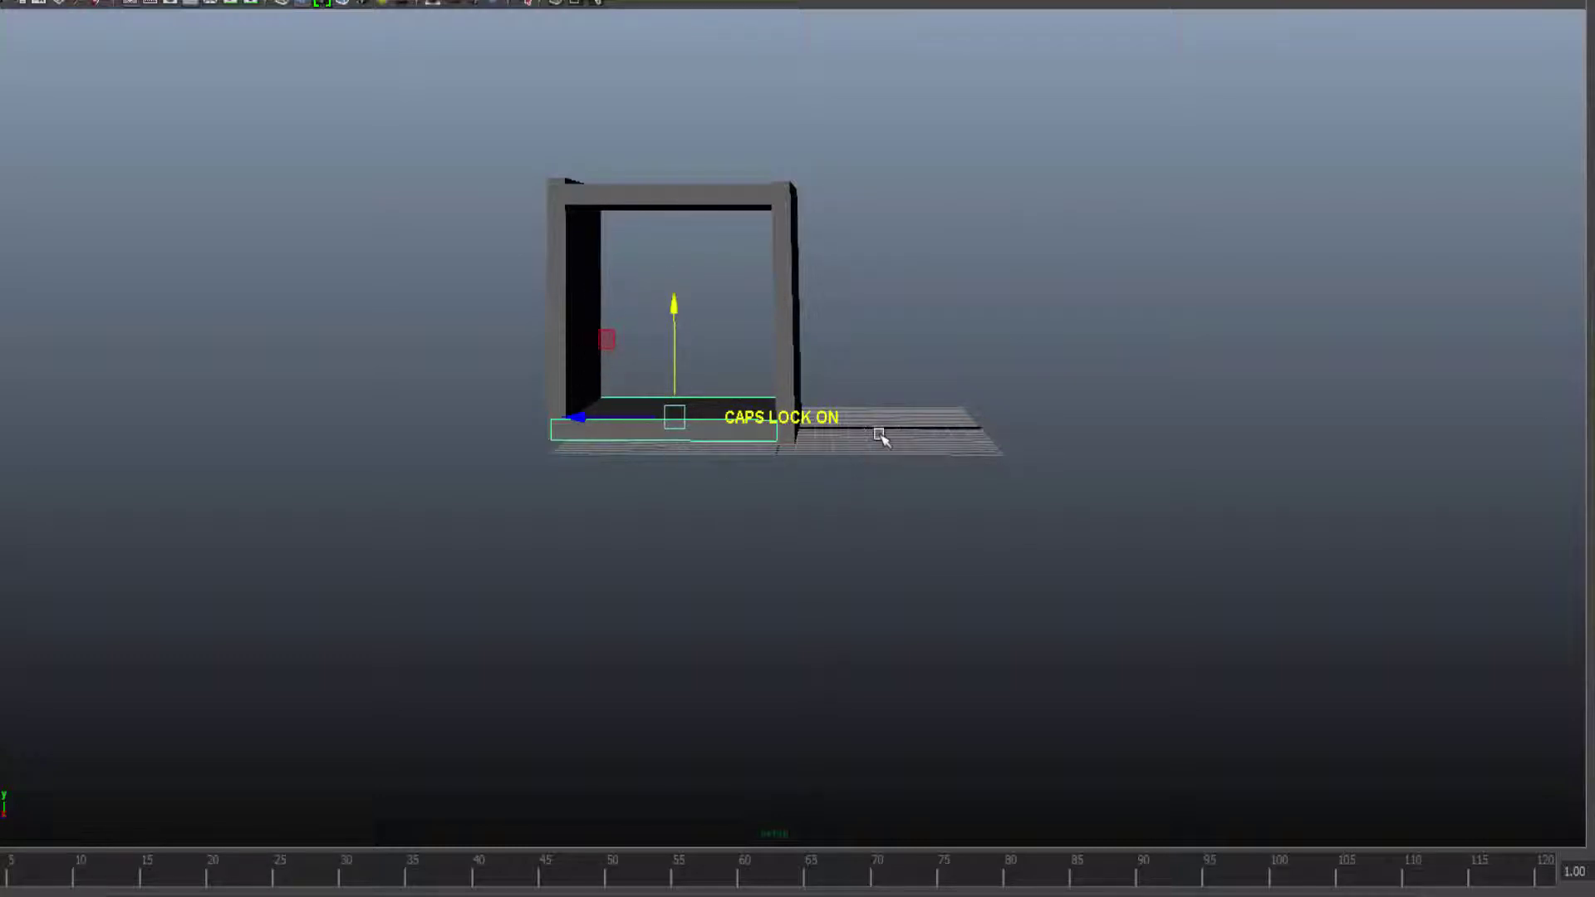
alt+drag(881, 447, 659, 473)
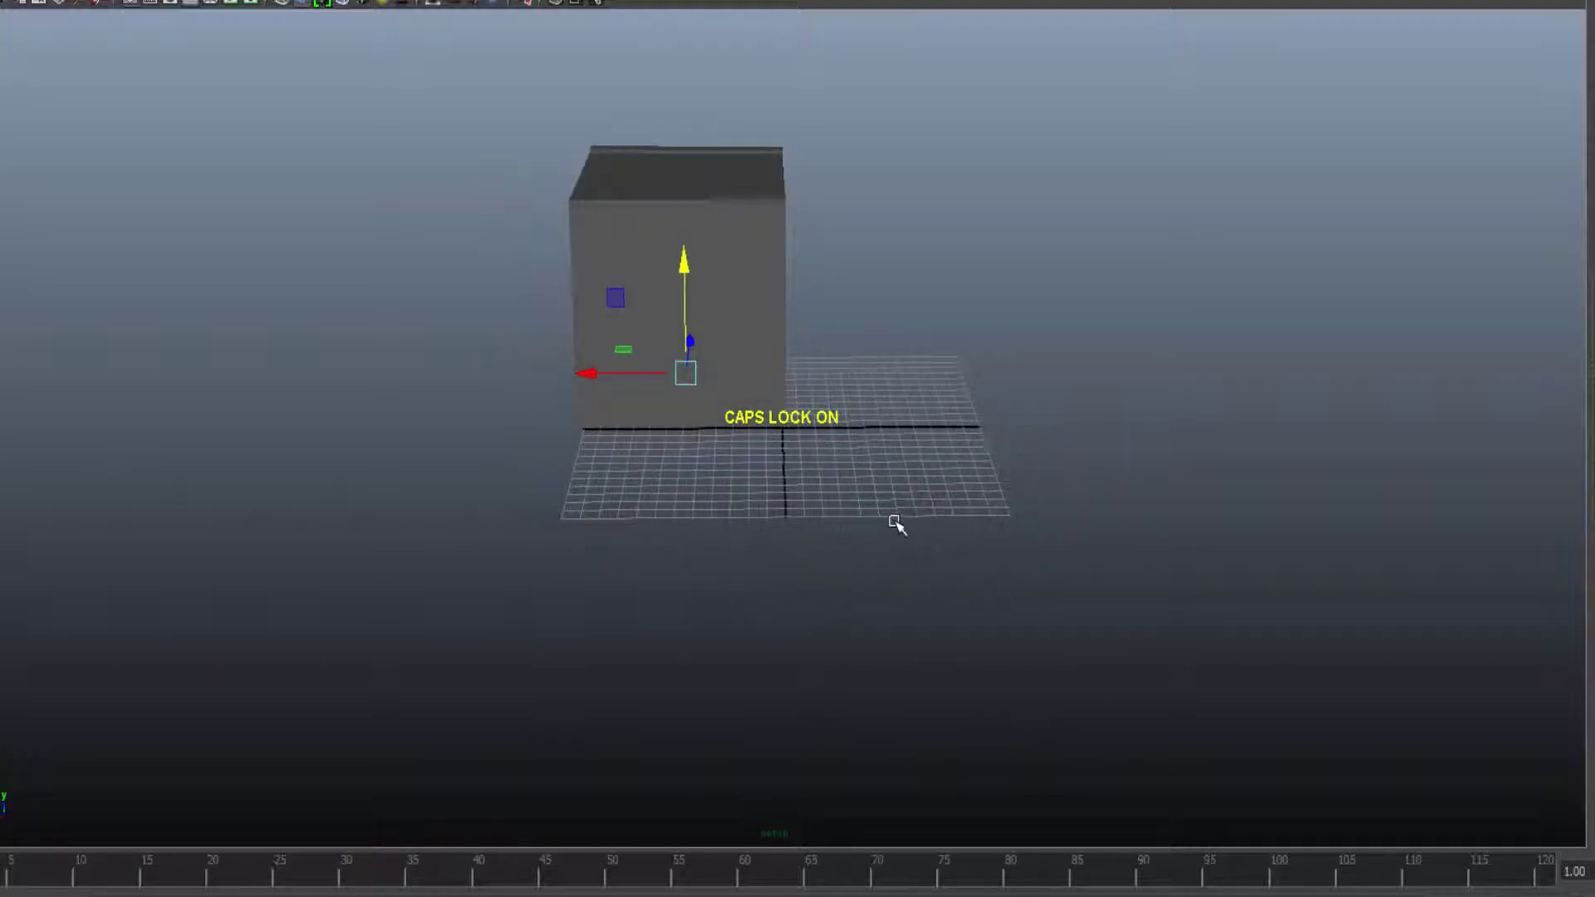
alt+drag(895, 524, 868, 398)
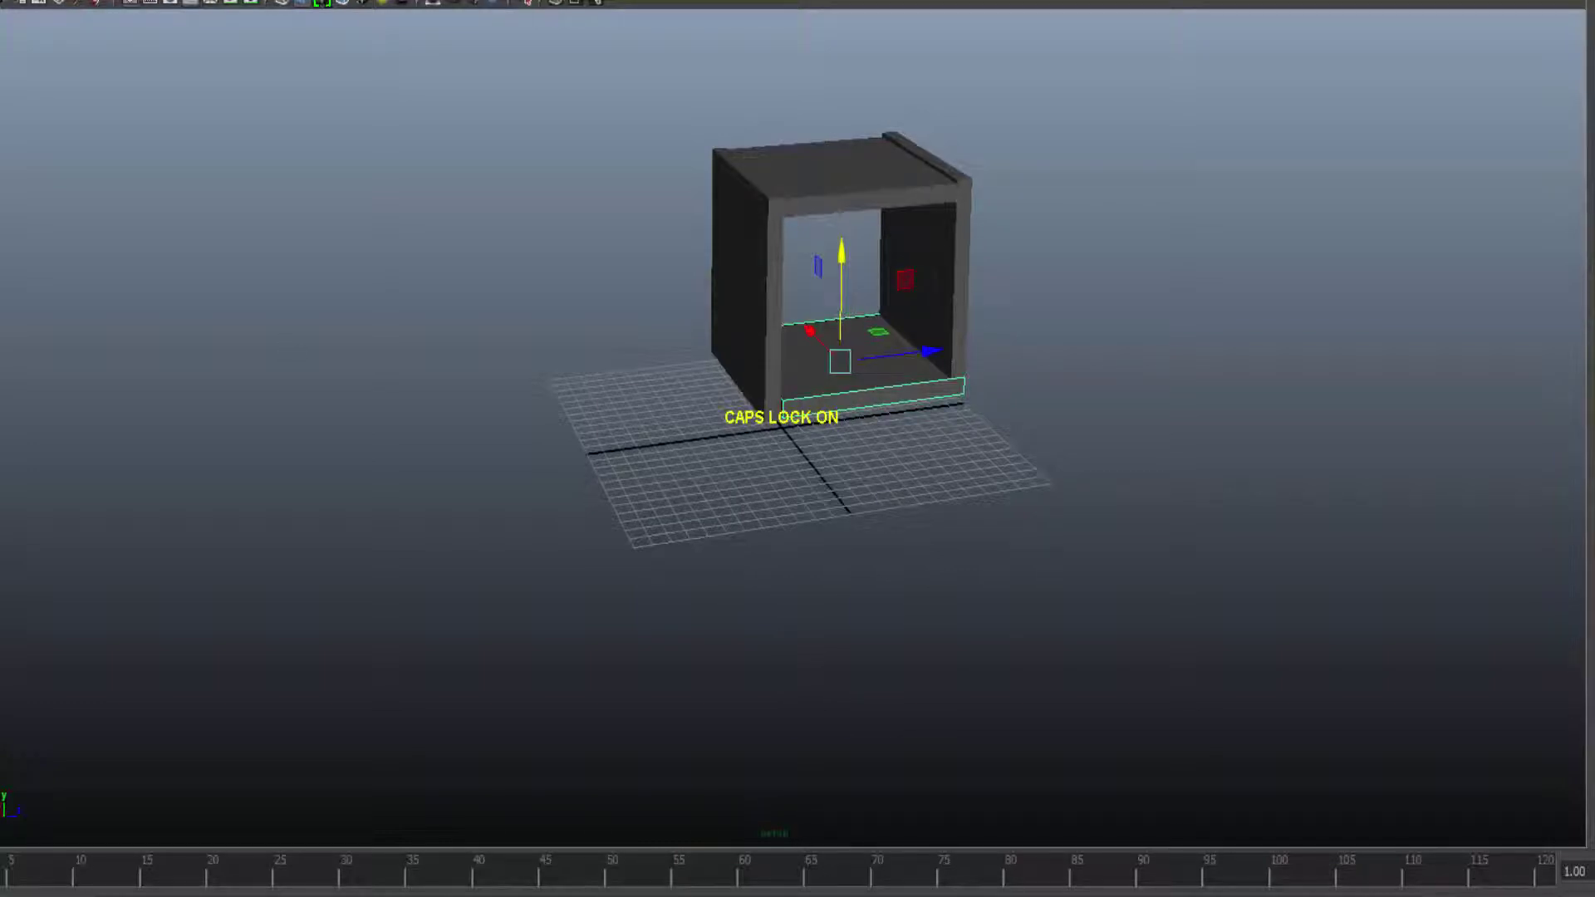
key(e)
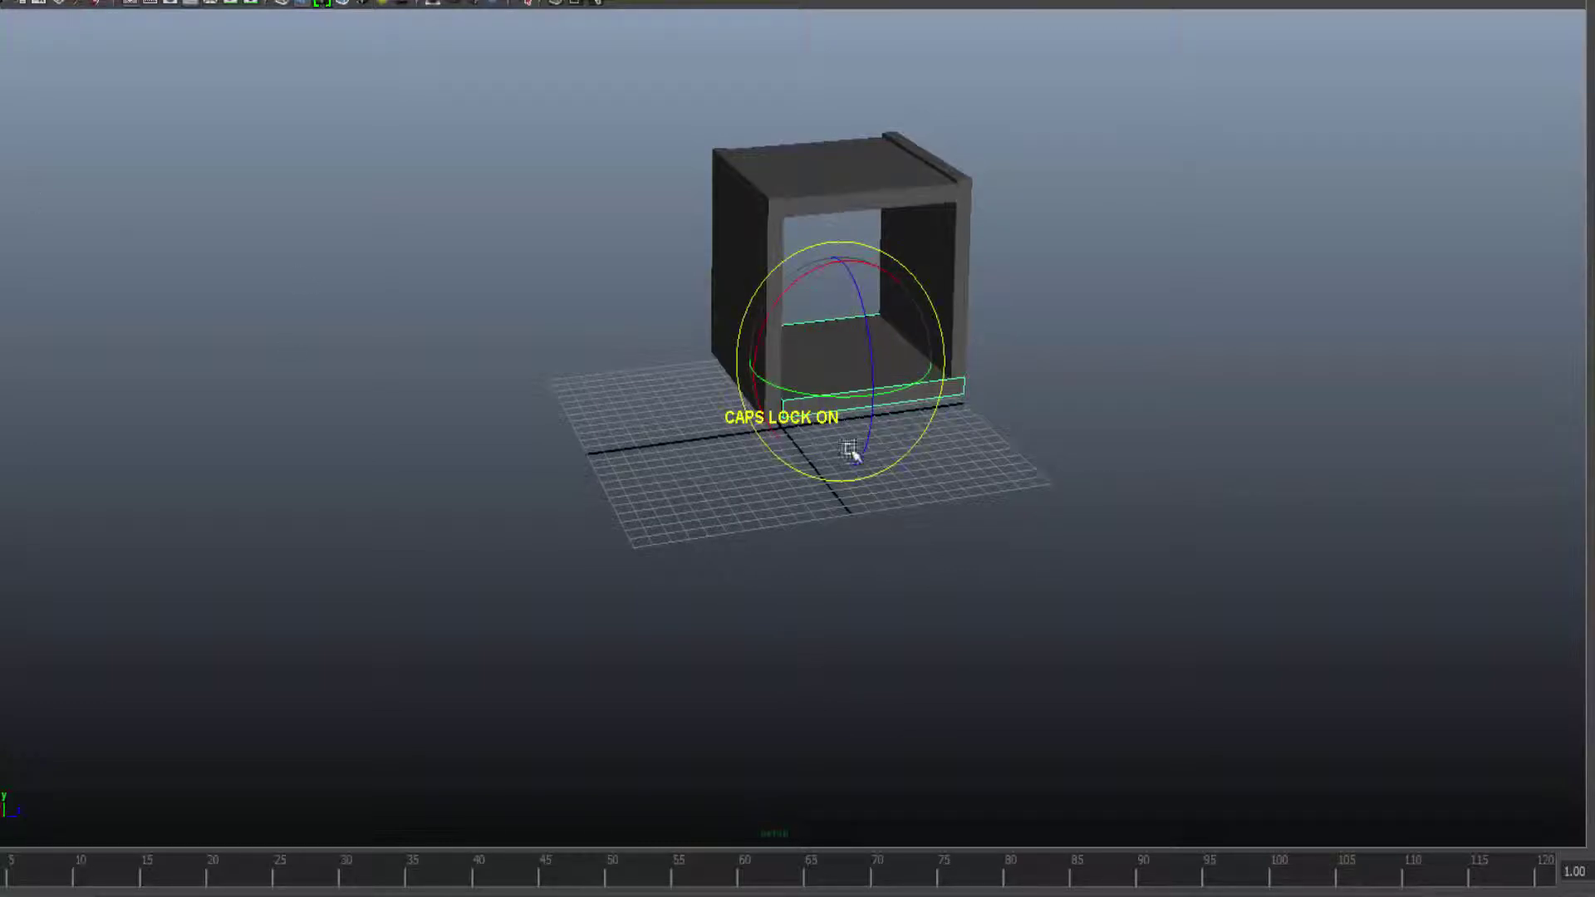
drag(909, 270, 821, 278)
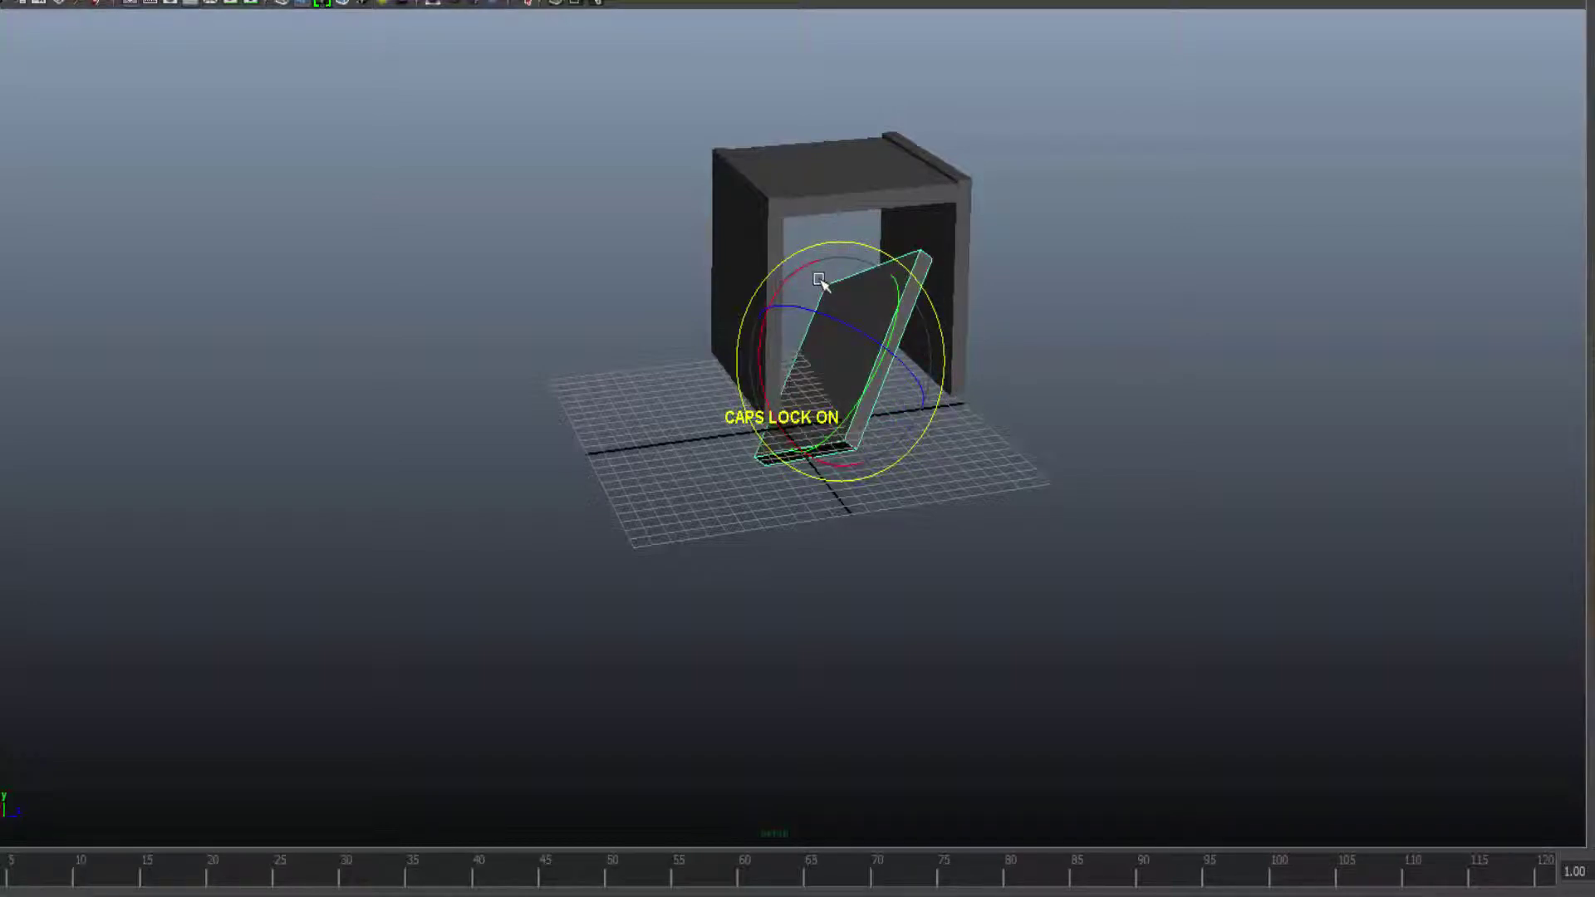
key(ctrl+z)
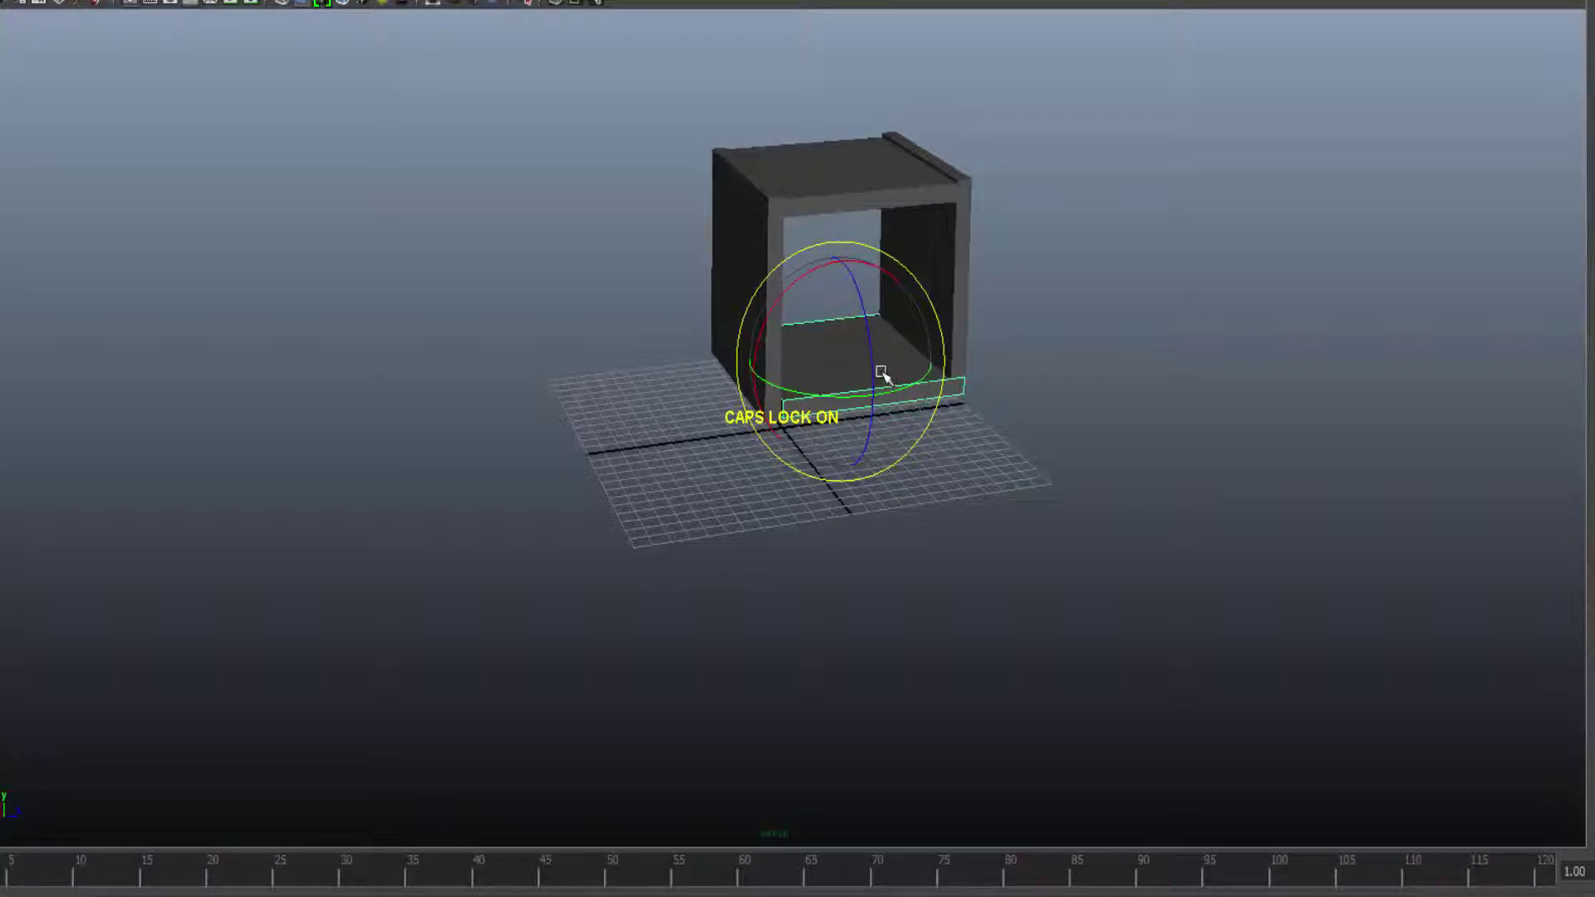
mouse_move(932, 309)
mouse_down()
mouse_move(872, 266)
mouse_move(808, 289)
mouse_move(838, 329)
mouse_move(943, 328)
mouse_move(925, 334)
mouse_up()
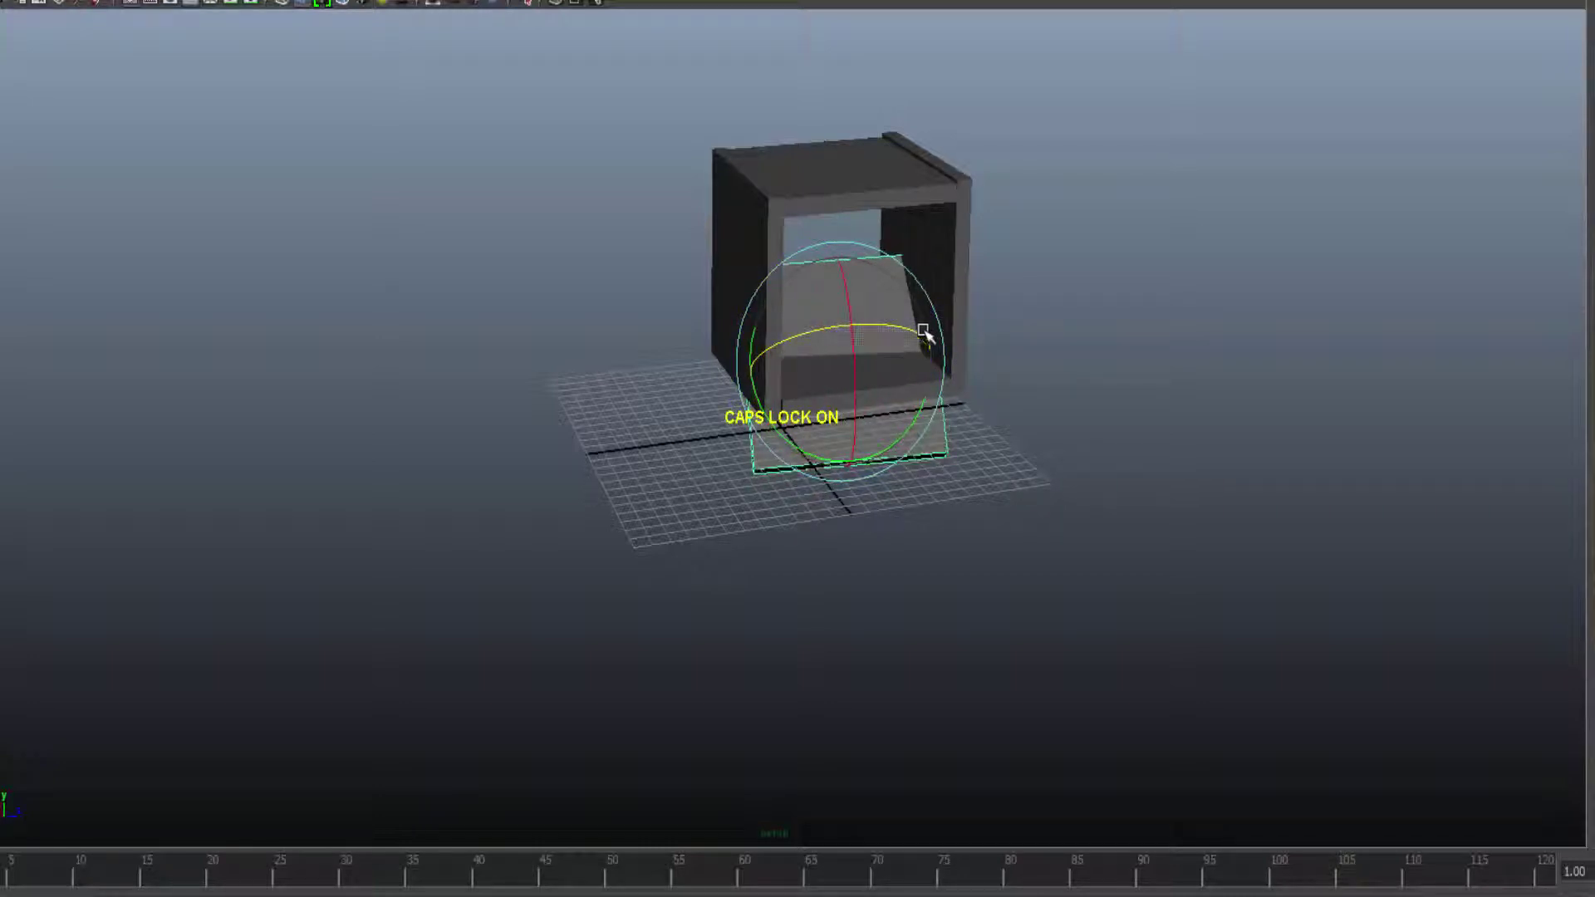
alt+drag(953, 463, 1157, 438)
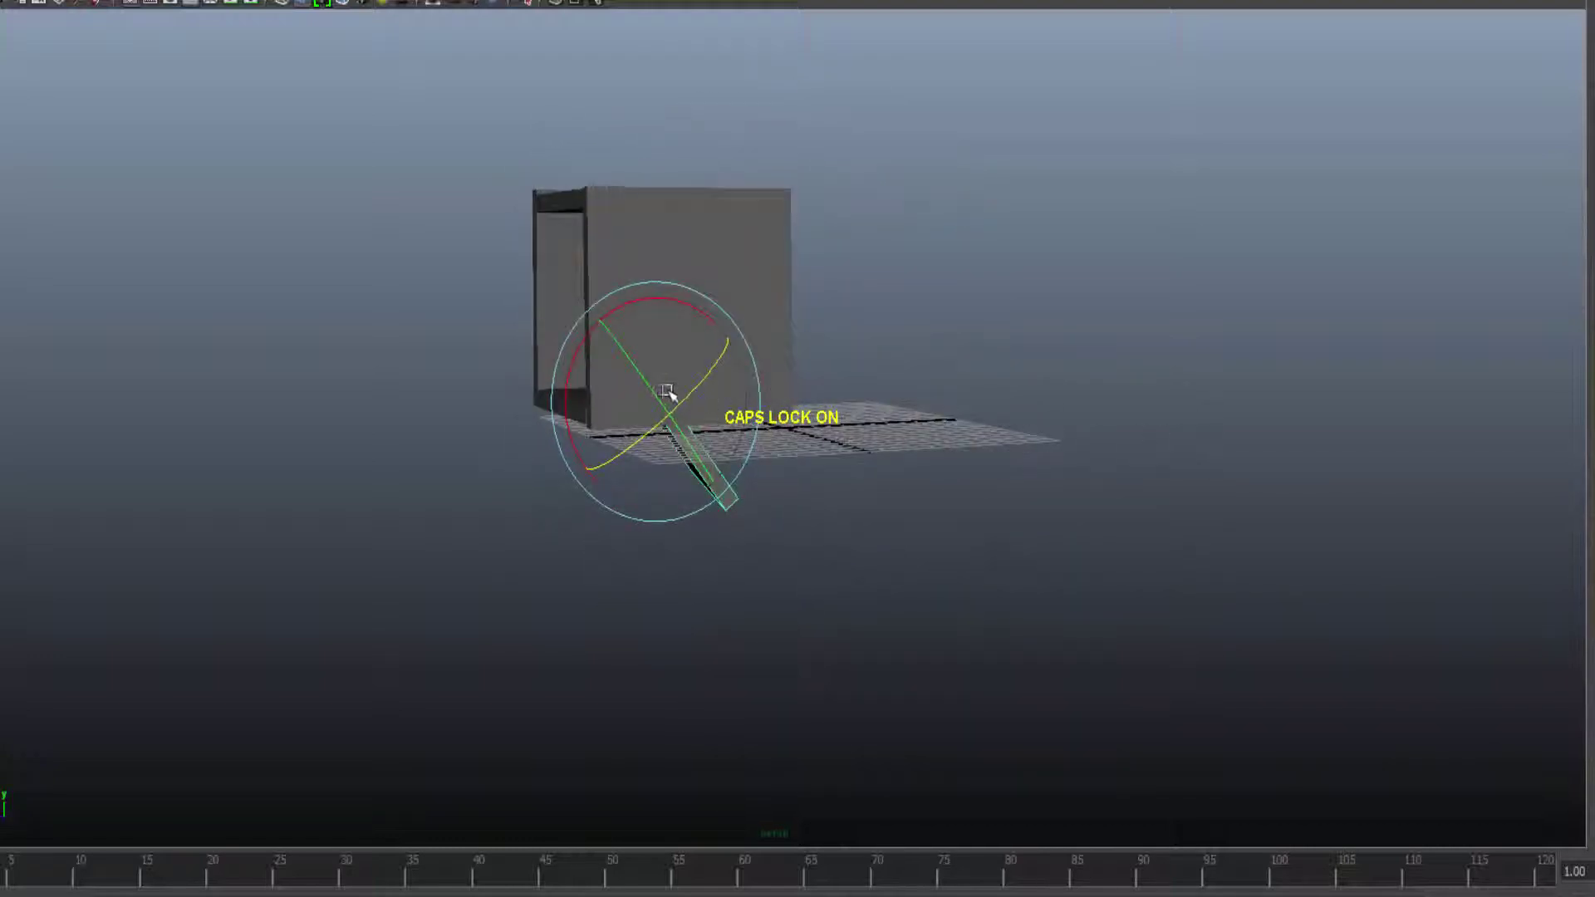
drag(683, 402, 692, 392)
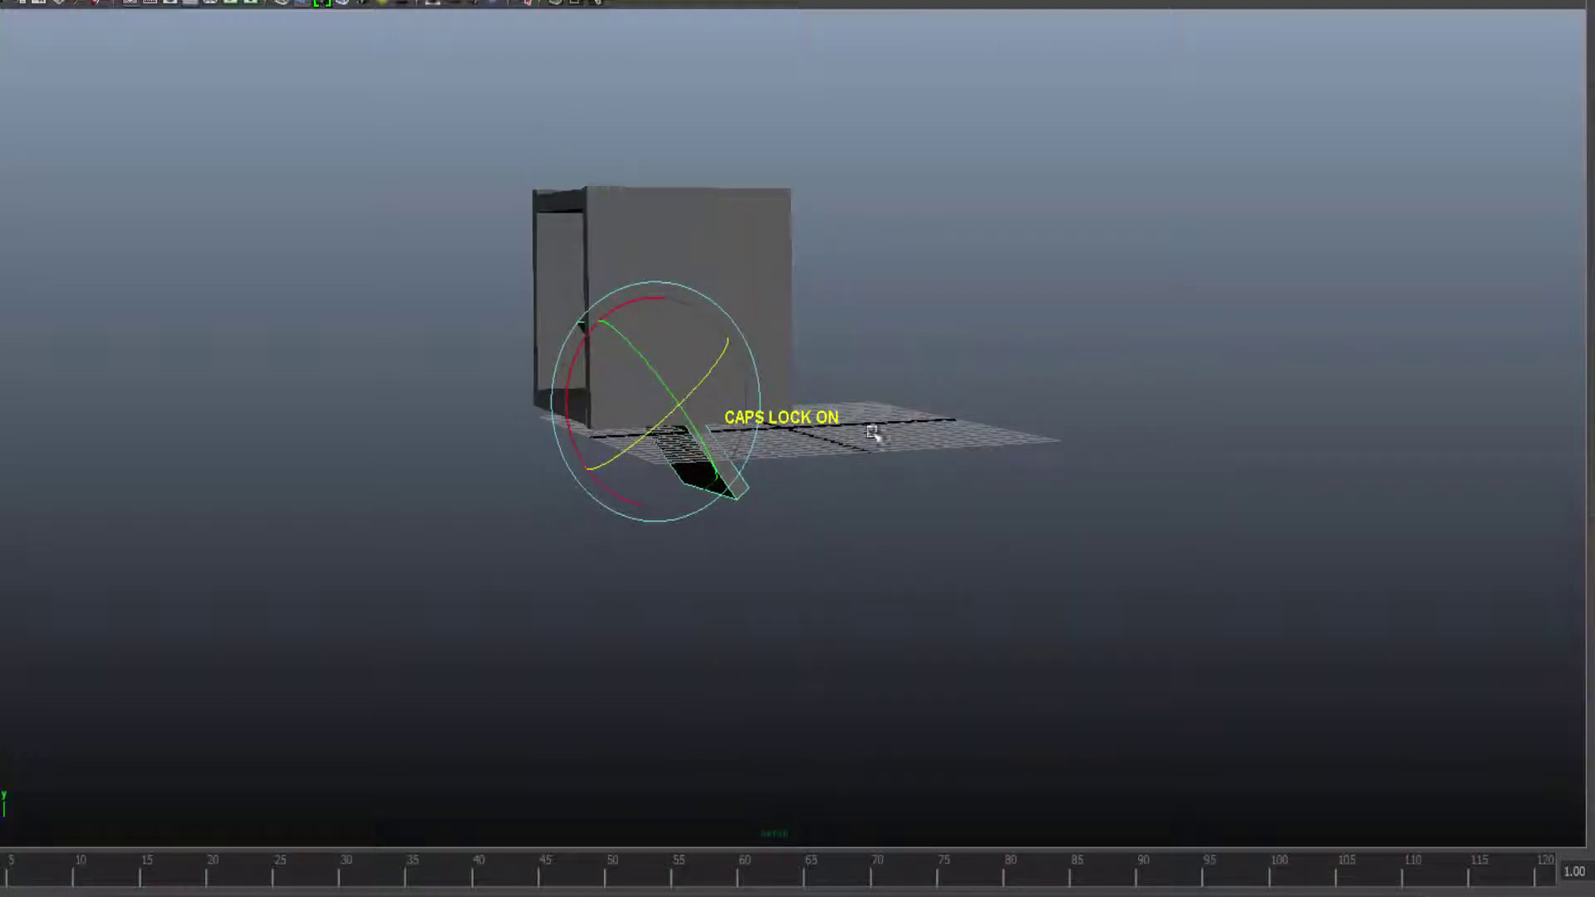
alt+drag(880, 435, 799, 452)
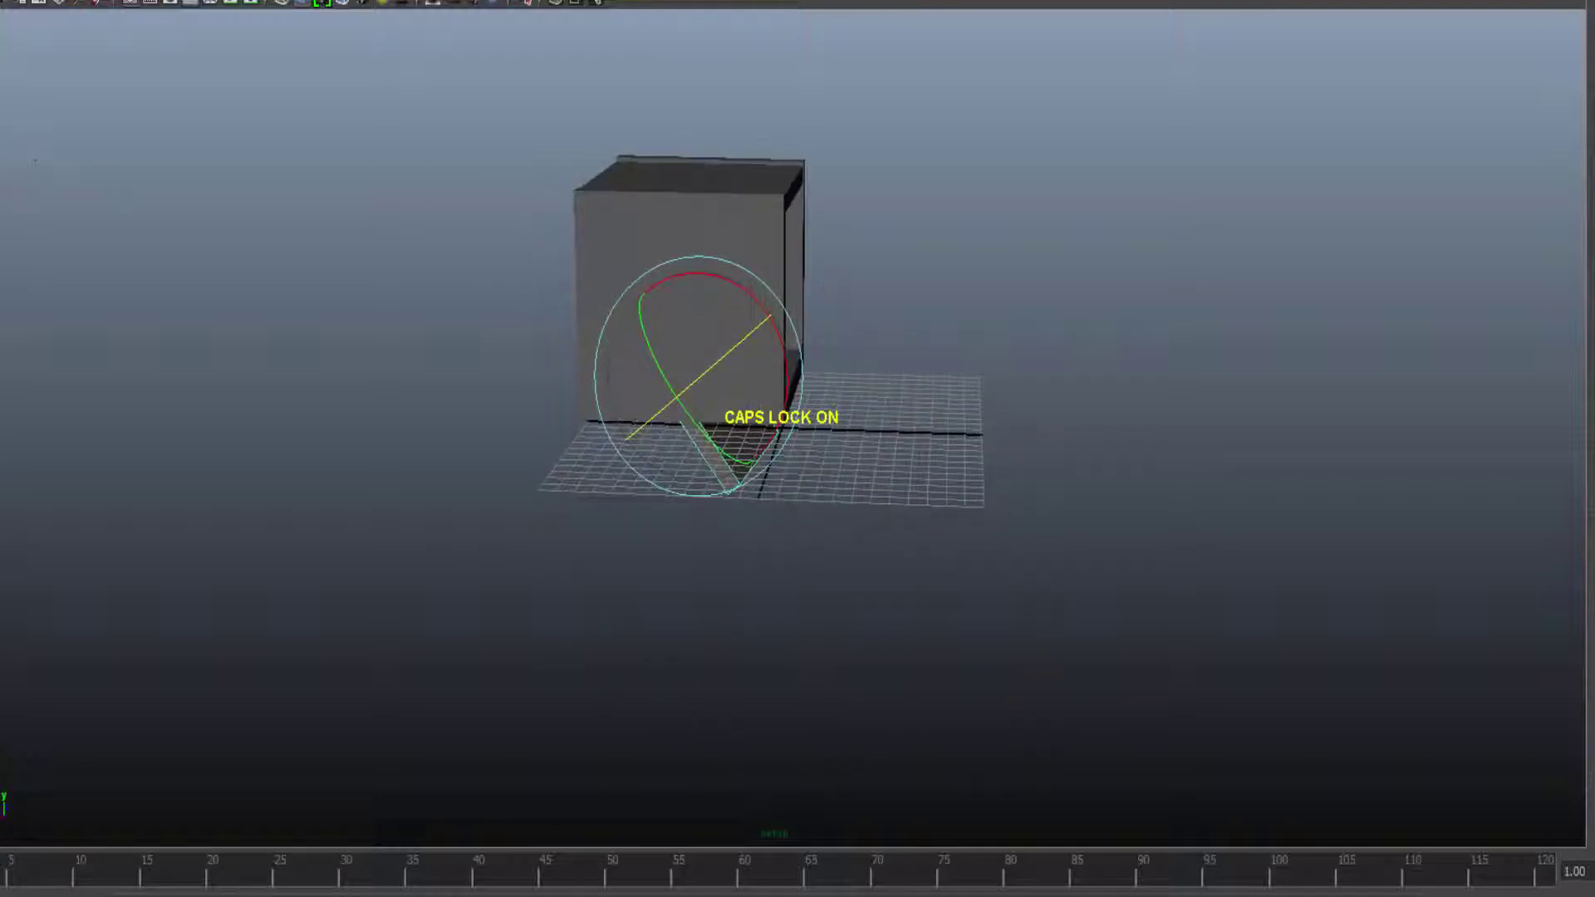
Move the tilted slab out of the box and rotate it upright, parallel to the open side
key(w)
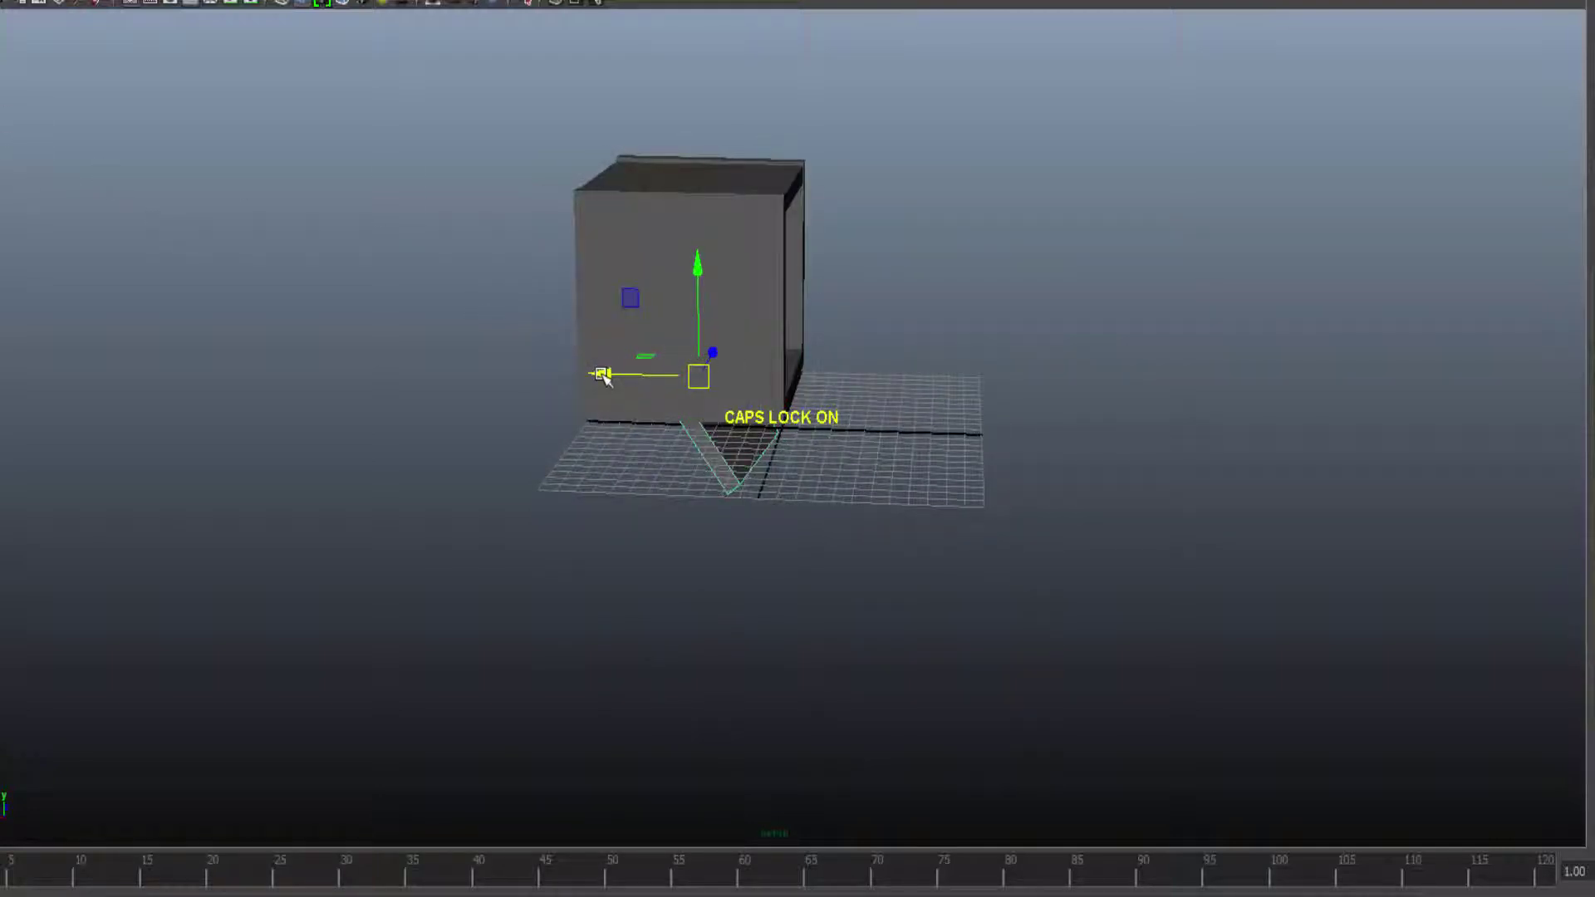
drag(607, 371, 818, 378)
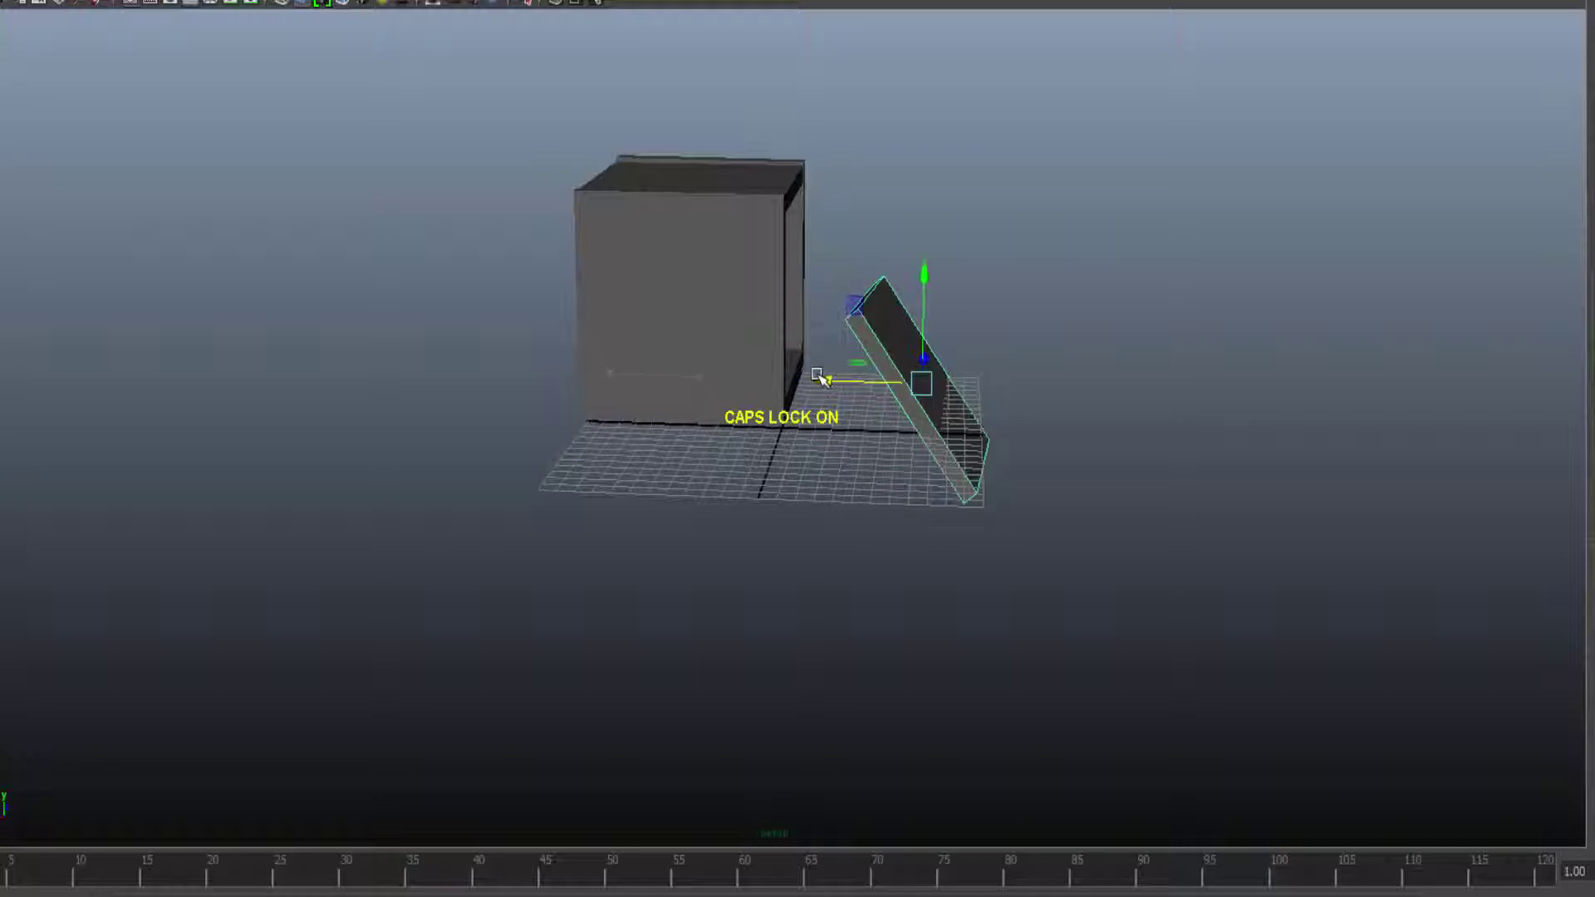
key(e)
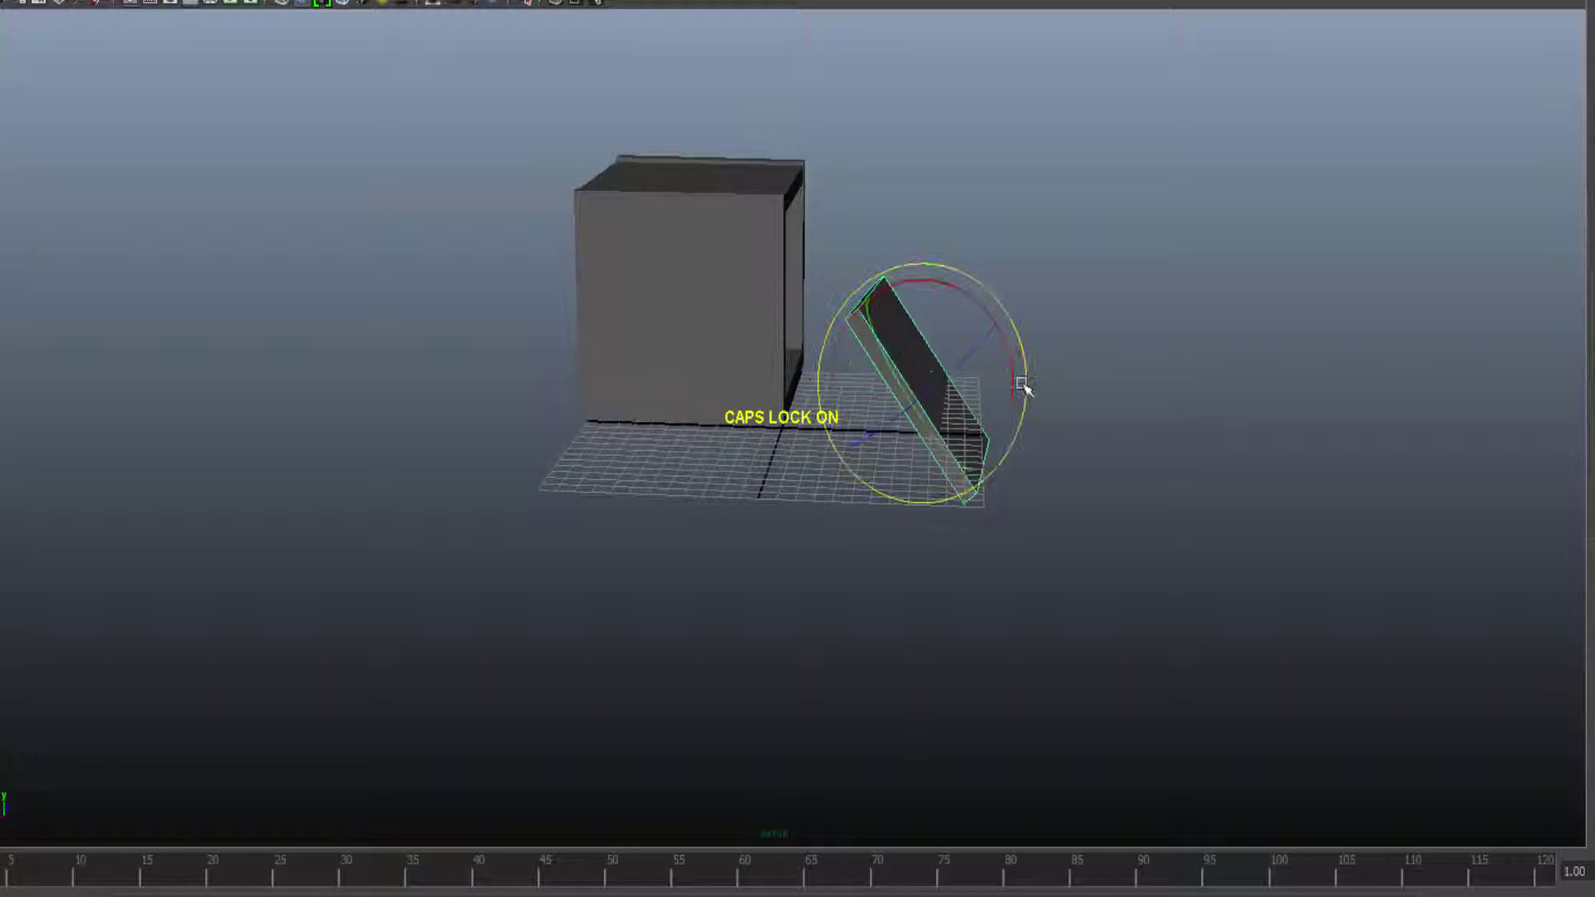
drag(969, 320, 1011, 346)
drag(903, 407, 902, 406)
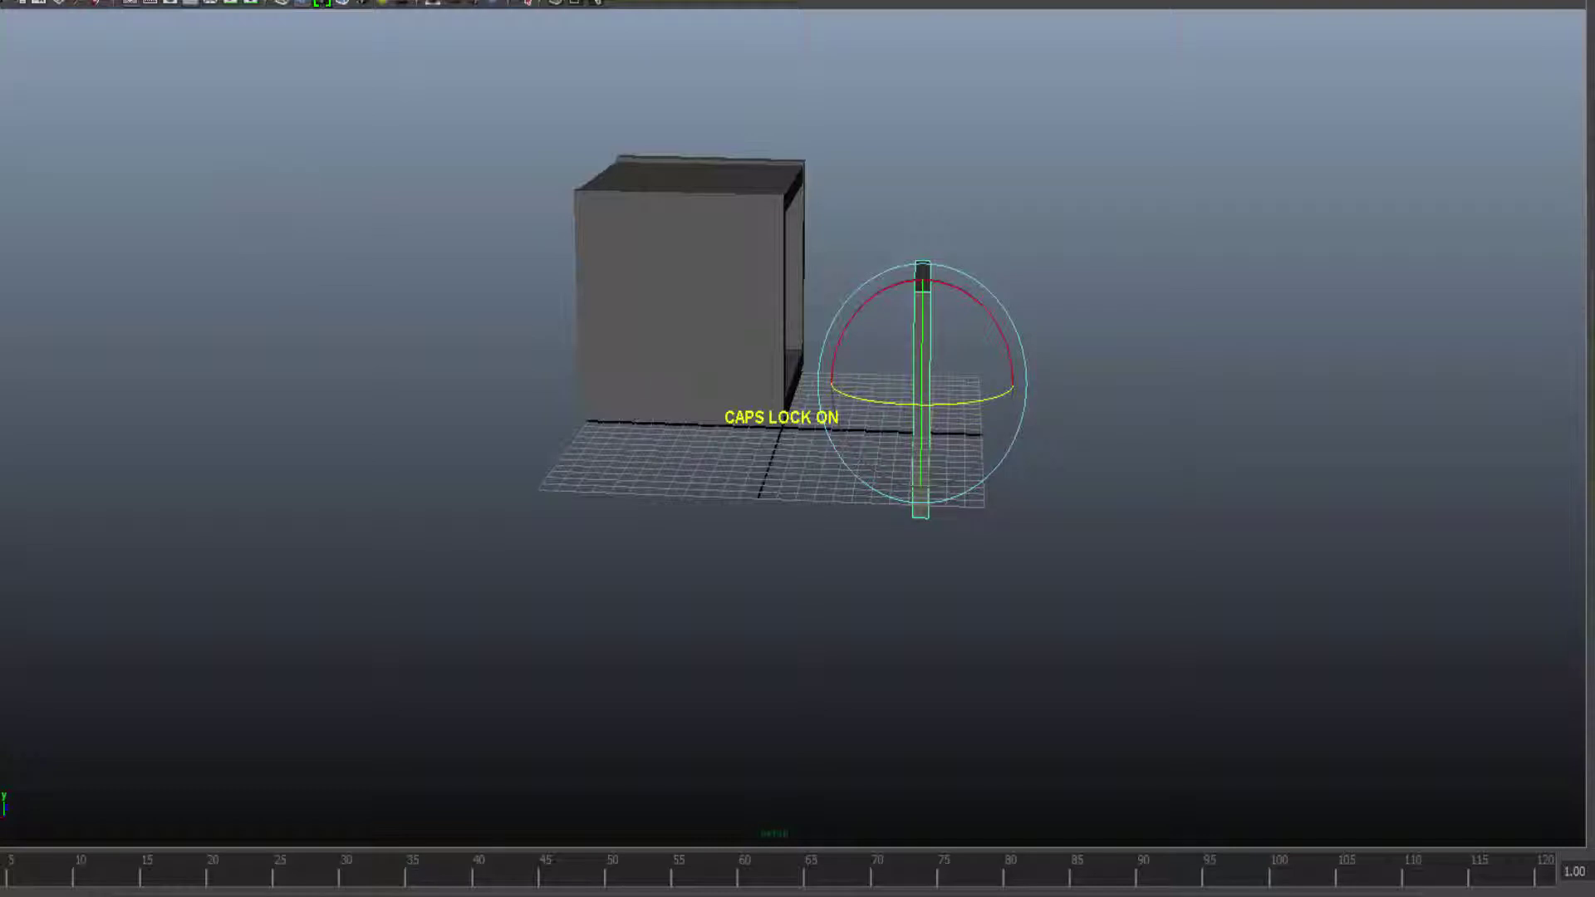
Raise the upright slab level with the box and slide it against the open side, adjusting its sideways position
key(w)
drag(923, 274, 925, 170)
drag(825, 286, 698, 270)
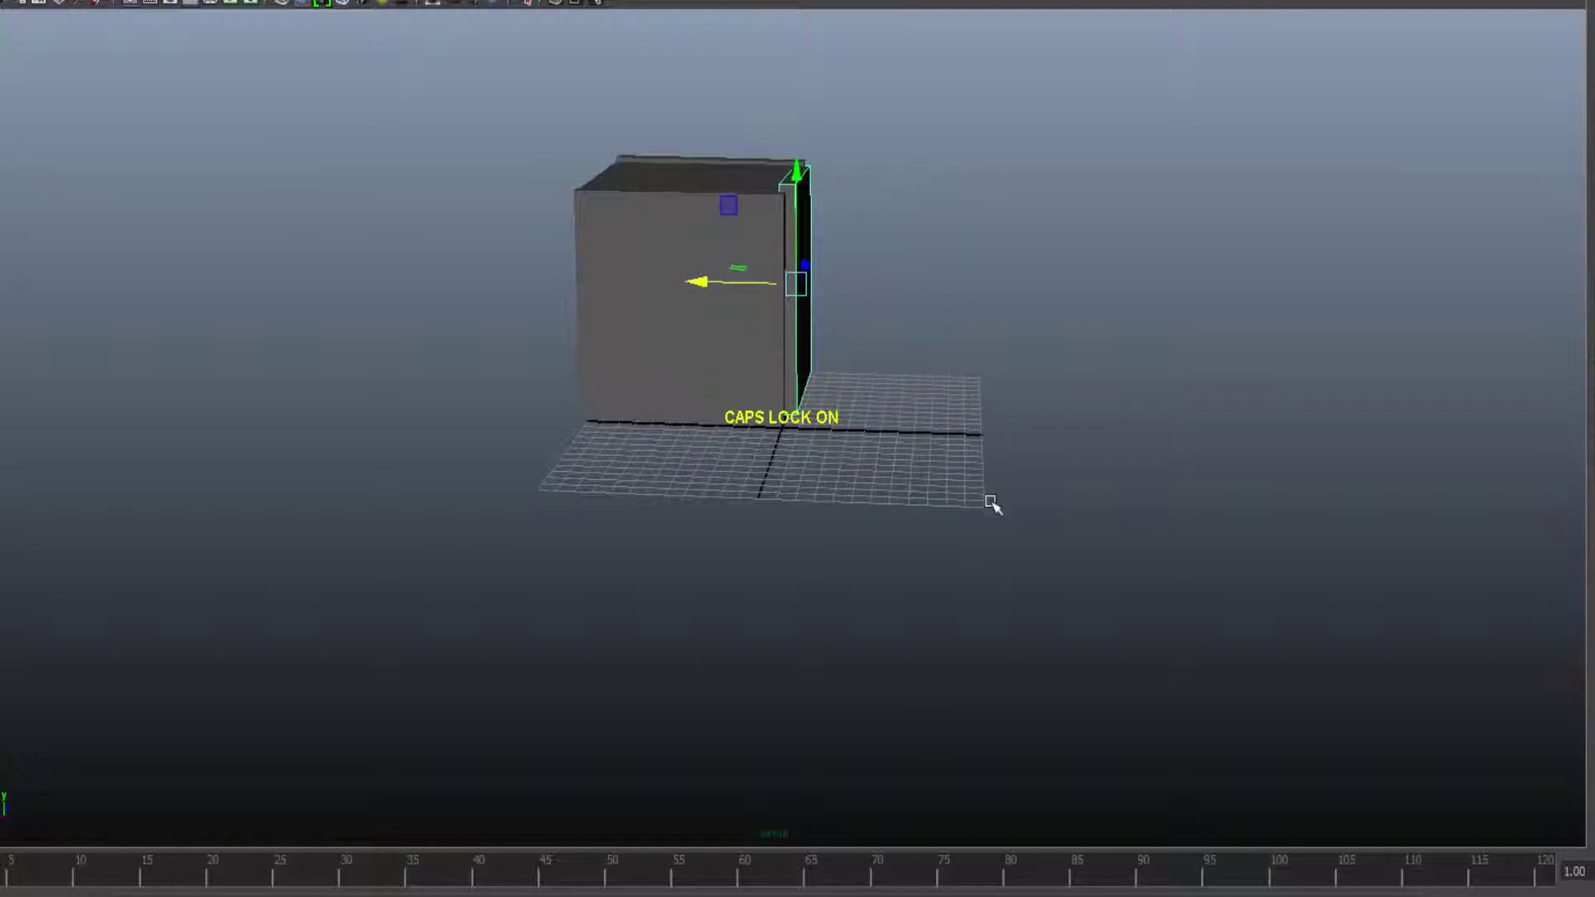
alt+drag(998, 497, 800, 442)
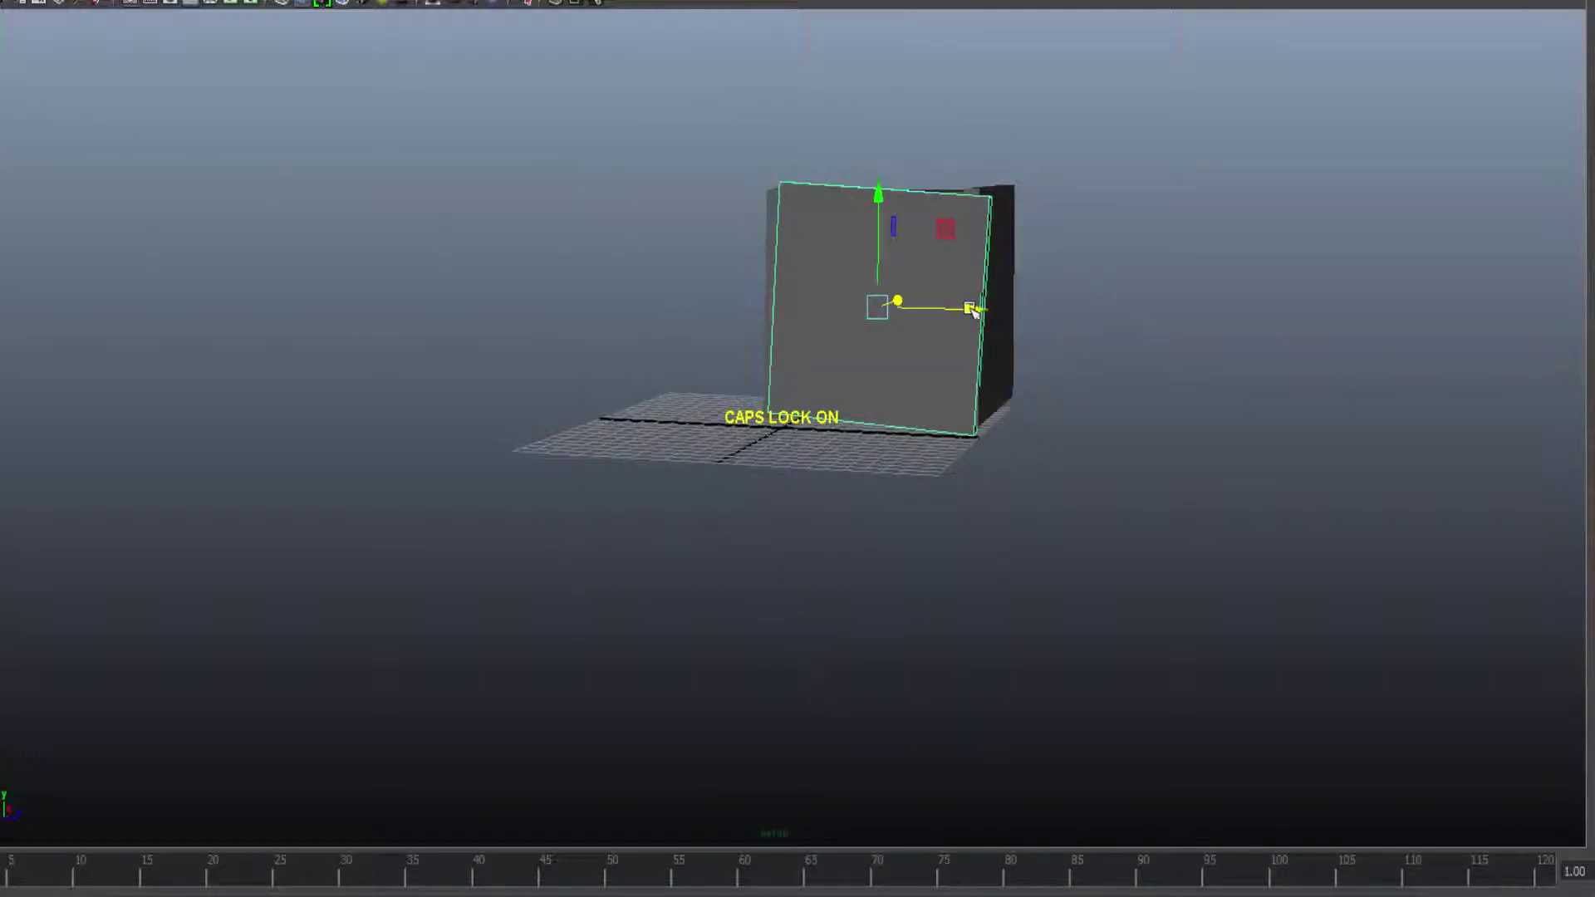
drag(980, 307, 947, 303)
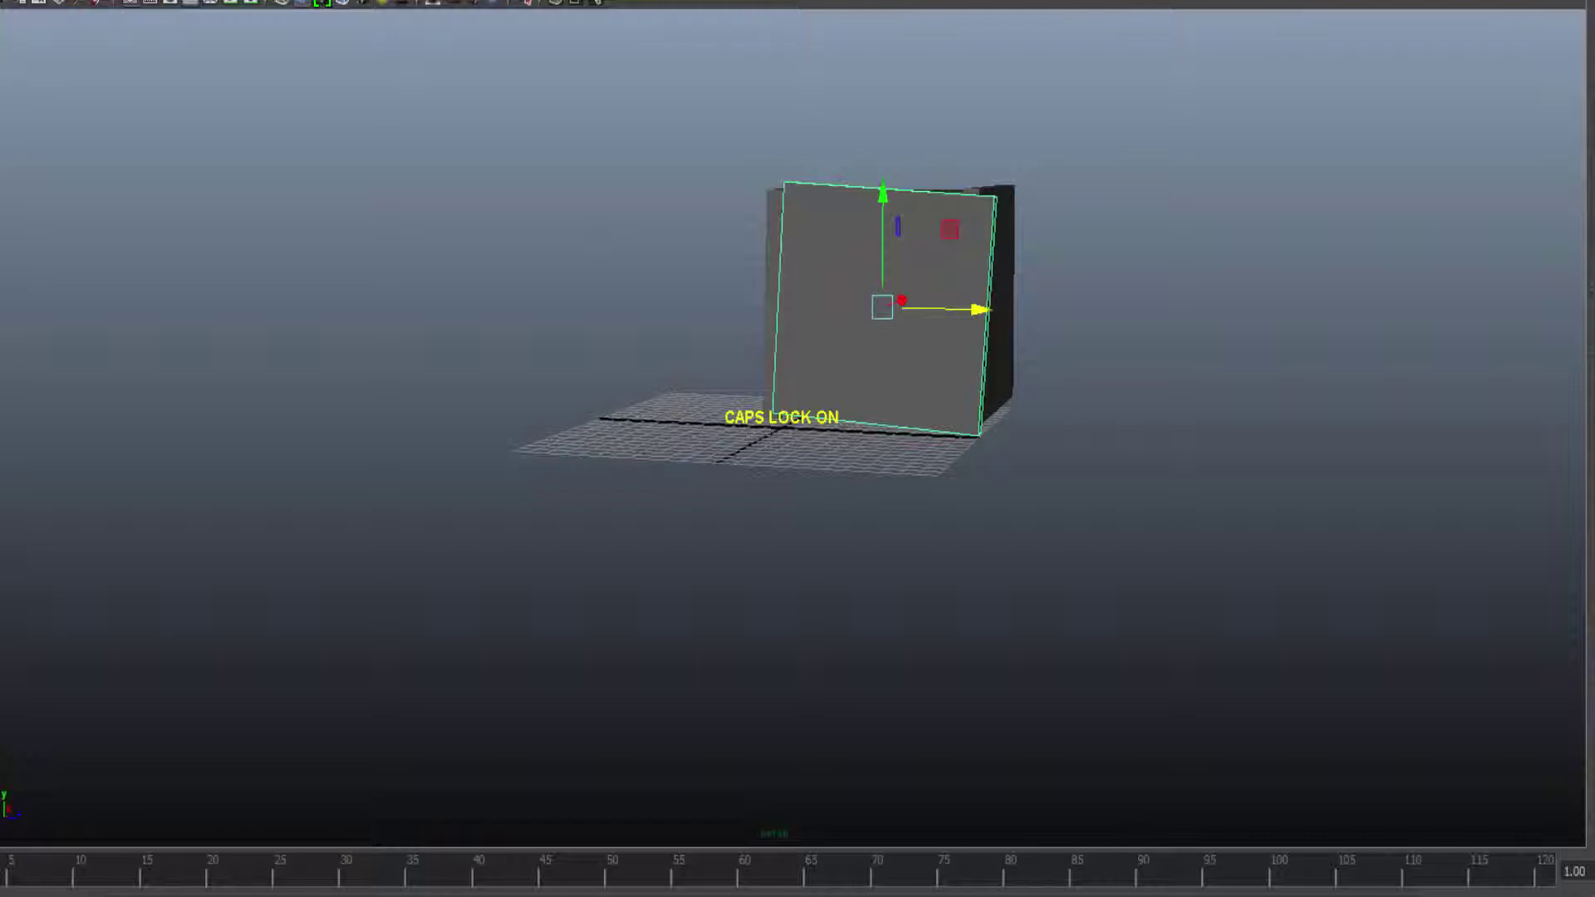
Rotate the closing panel slightly in its own plane to square its edges with the box
key(e)
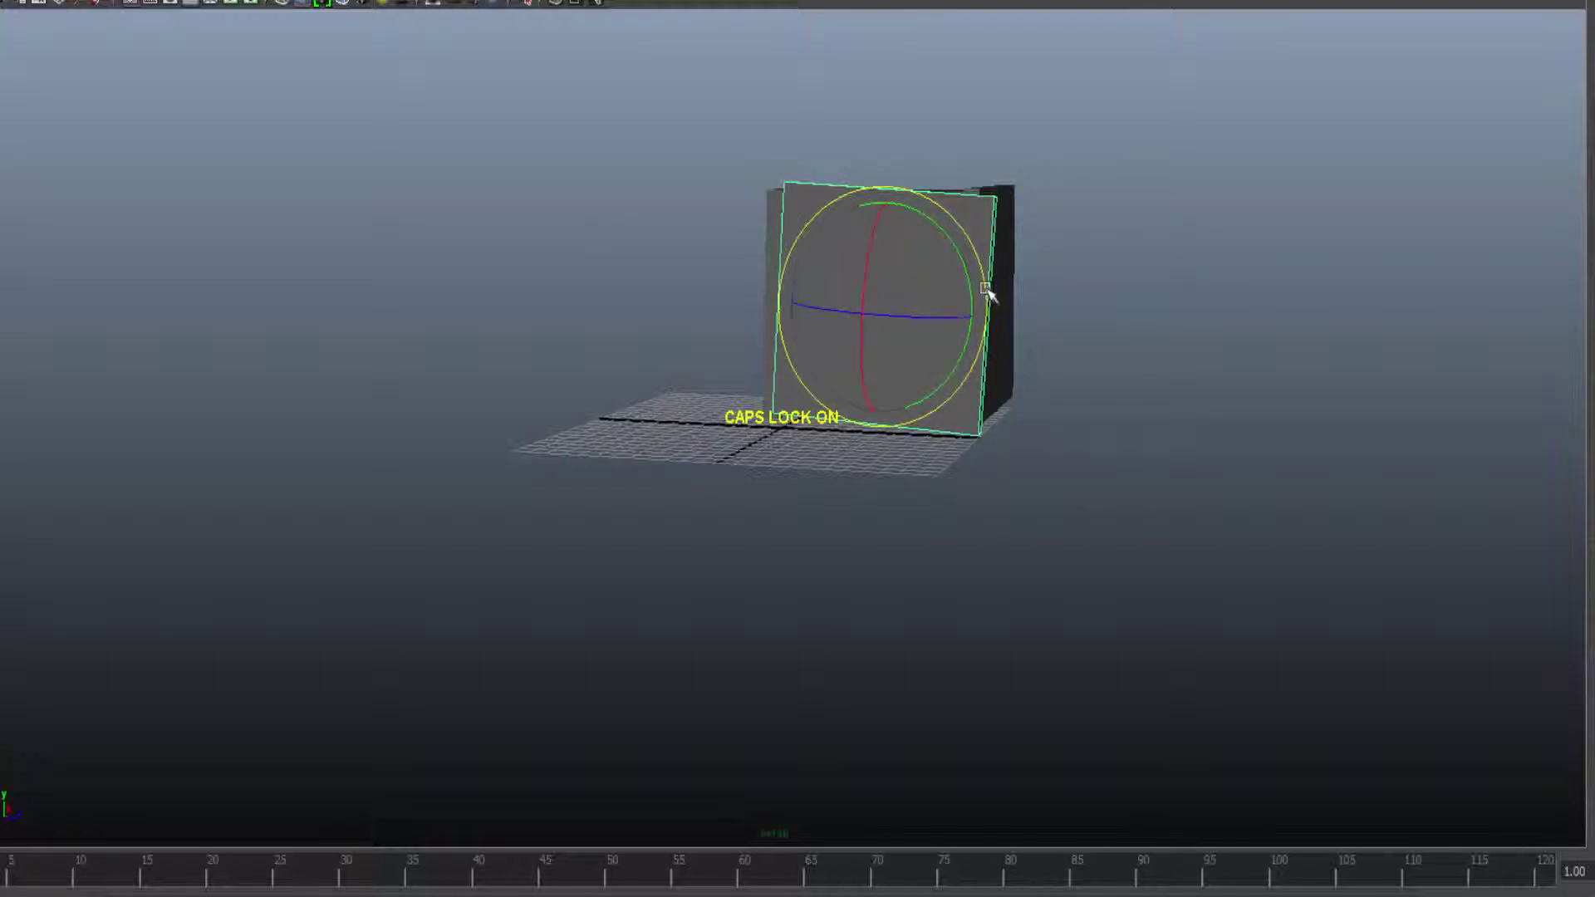
drag(986, 283, 990, 269)
alt+drag(1187, 418, 856, 459)
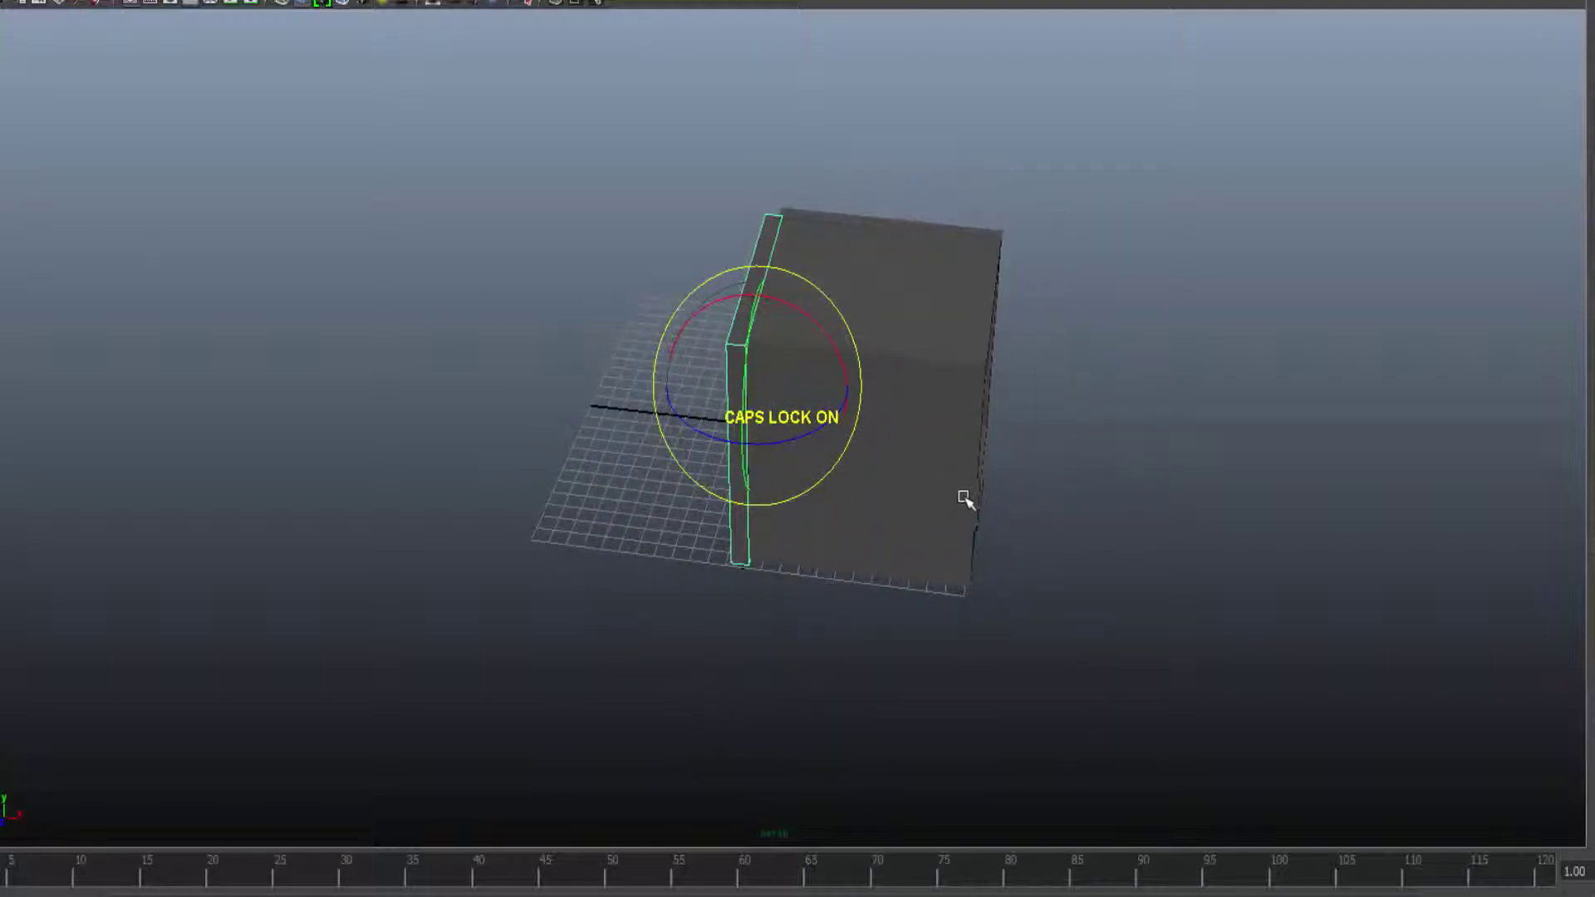
alt+drag(964, 499, 981, 439)
alt+drag(988, 432, 982, 432)
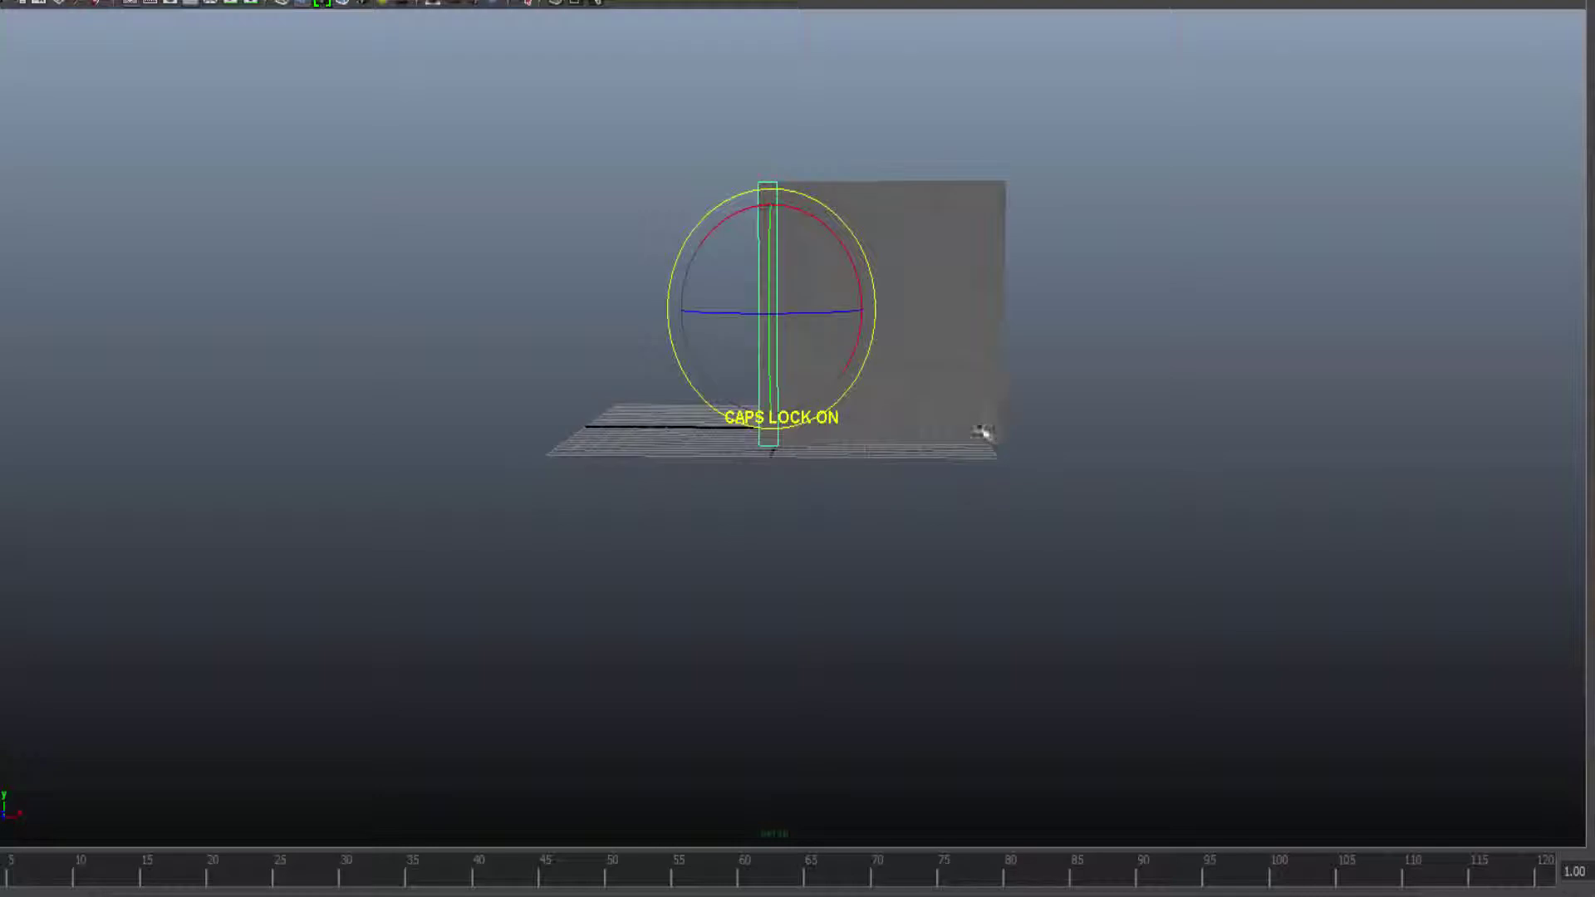
key(w)
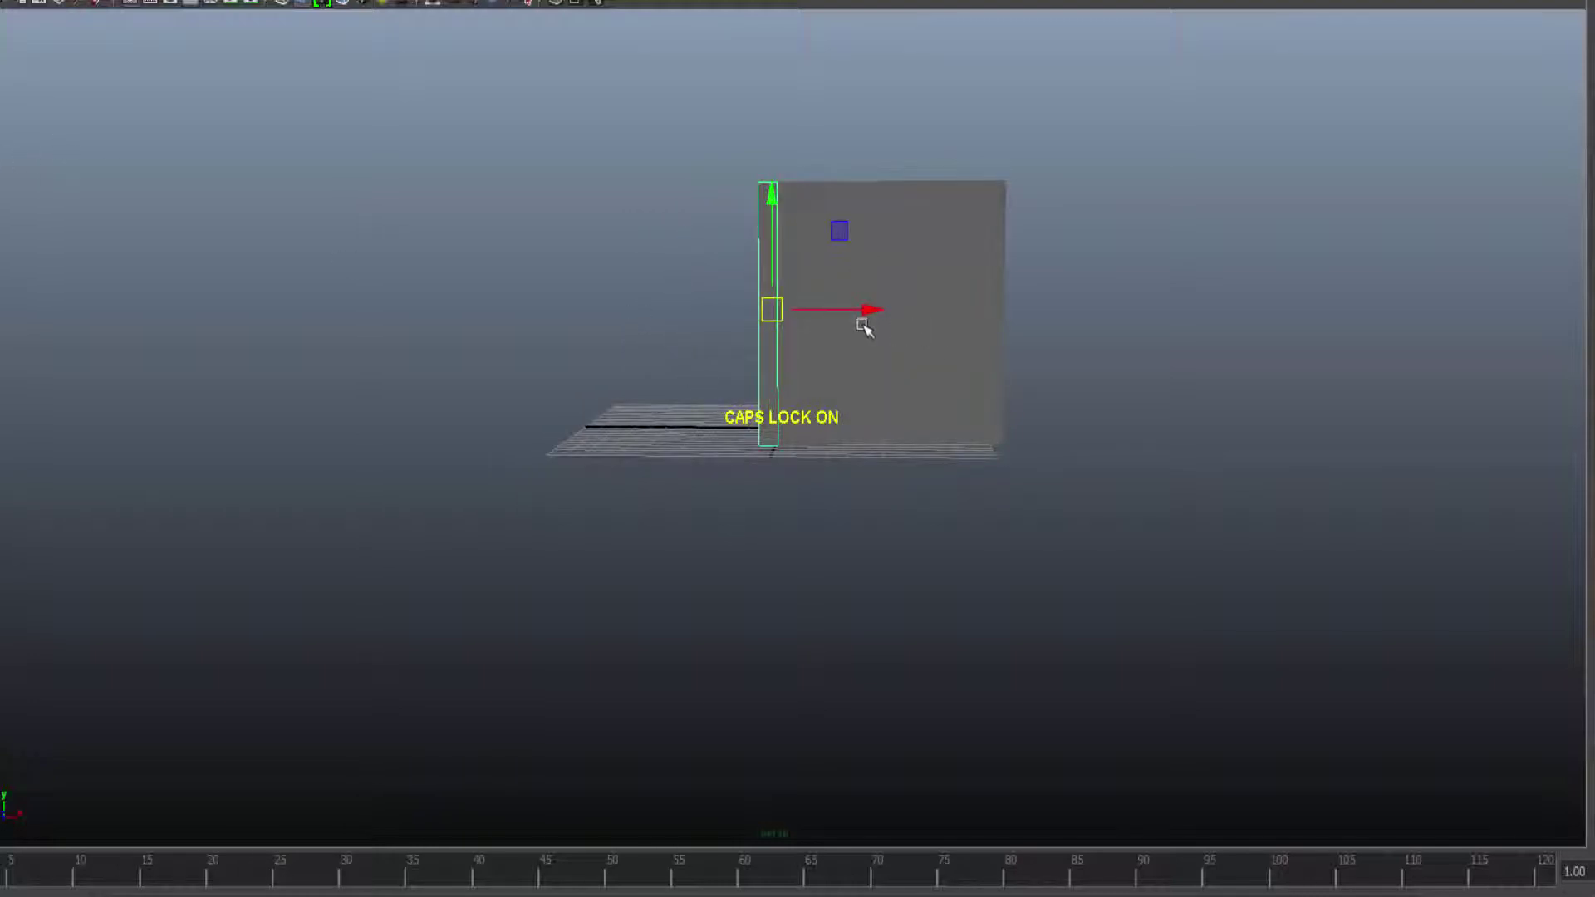
Slide the closing panel inward against the box and shift it sideways to line up with the side walls
drag(865, 313, 882, 313)
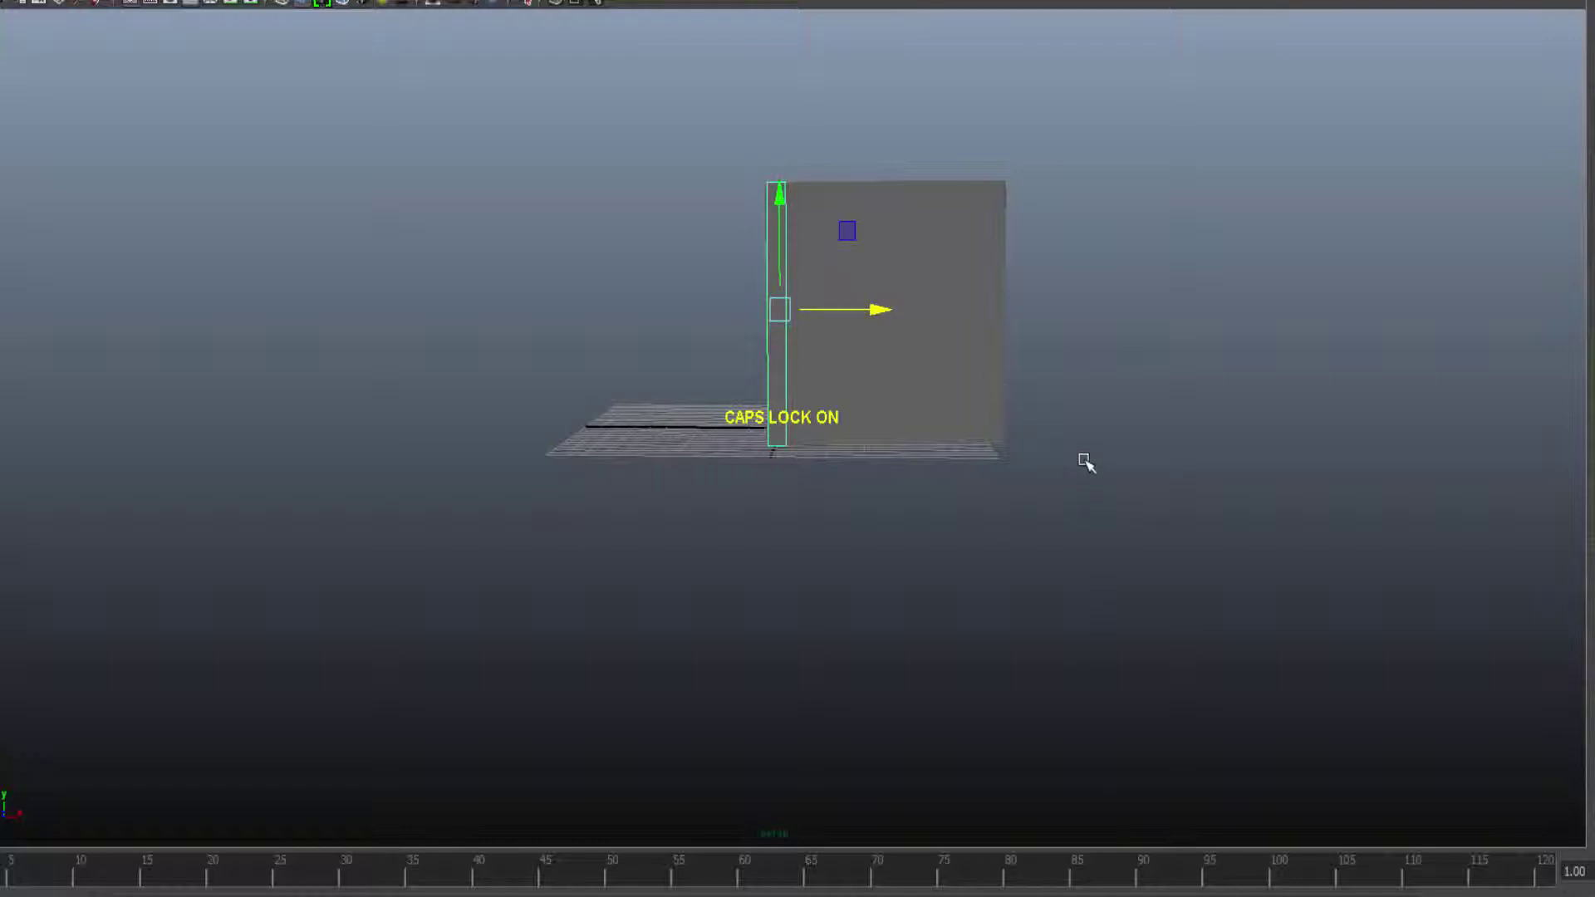
alt+drag(1157, 457, 922, 465)
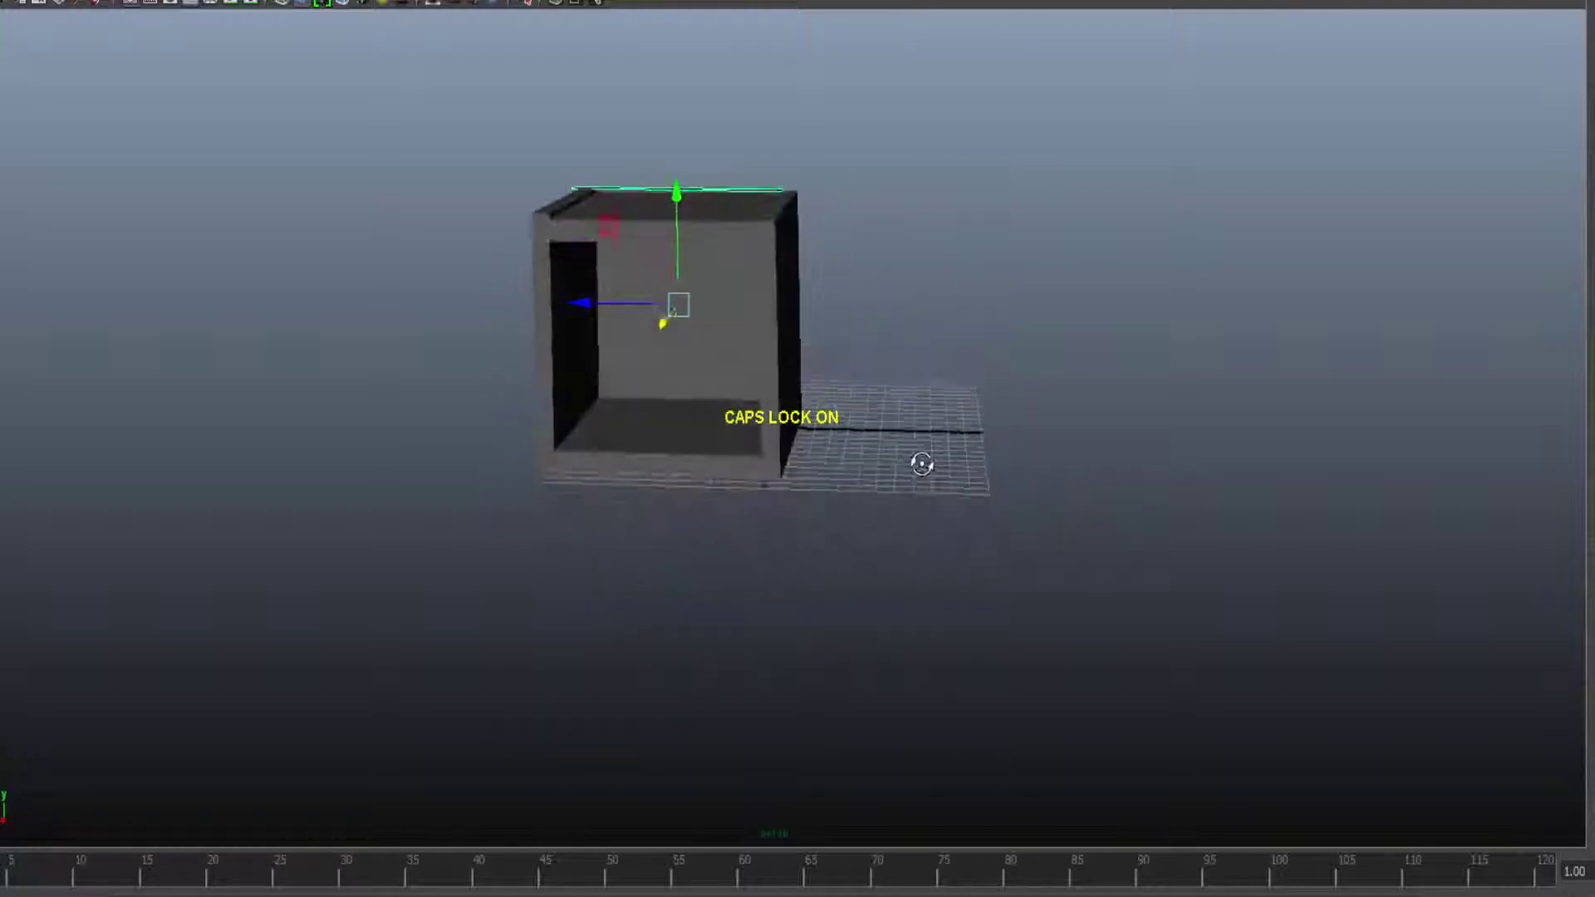
drag(586, 304, 604, 307)
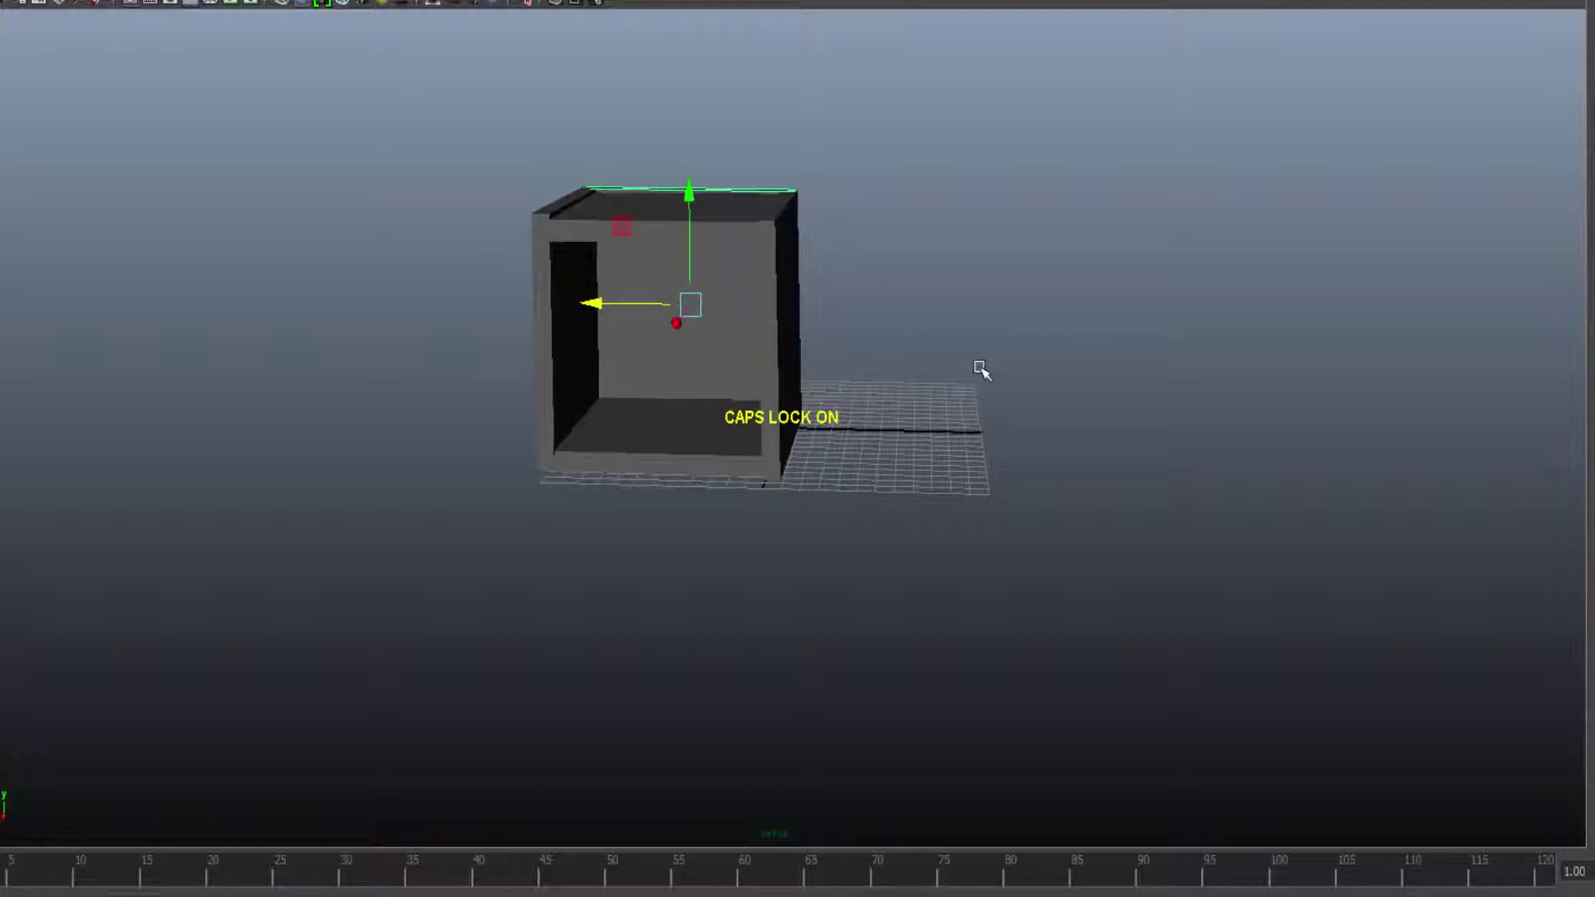
alt+drag(980, 369, 577, 331)
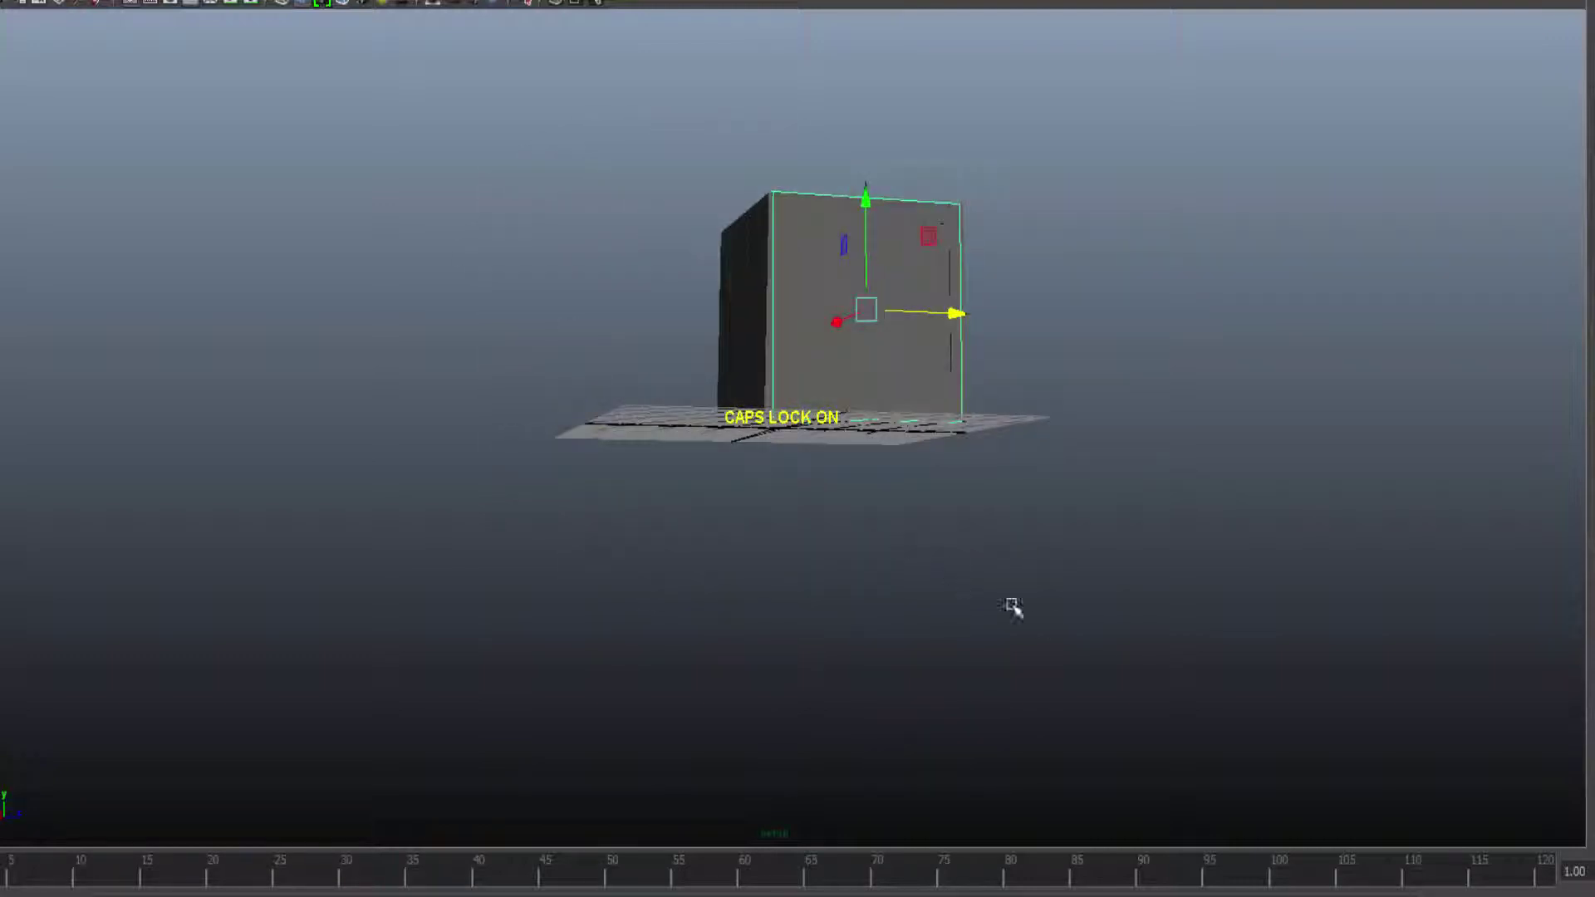
Deselect the closing panel and examine the assembled box from all sides for alignment of its slabs
click(959, 479)
alt+drag(906, 412, 1086, 488)
alt+drag(925, 370, 864, 383)
click(827, 294)
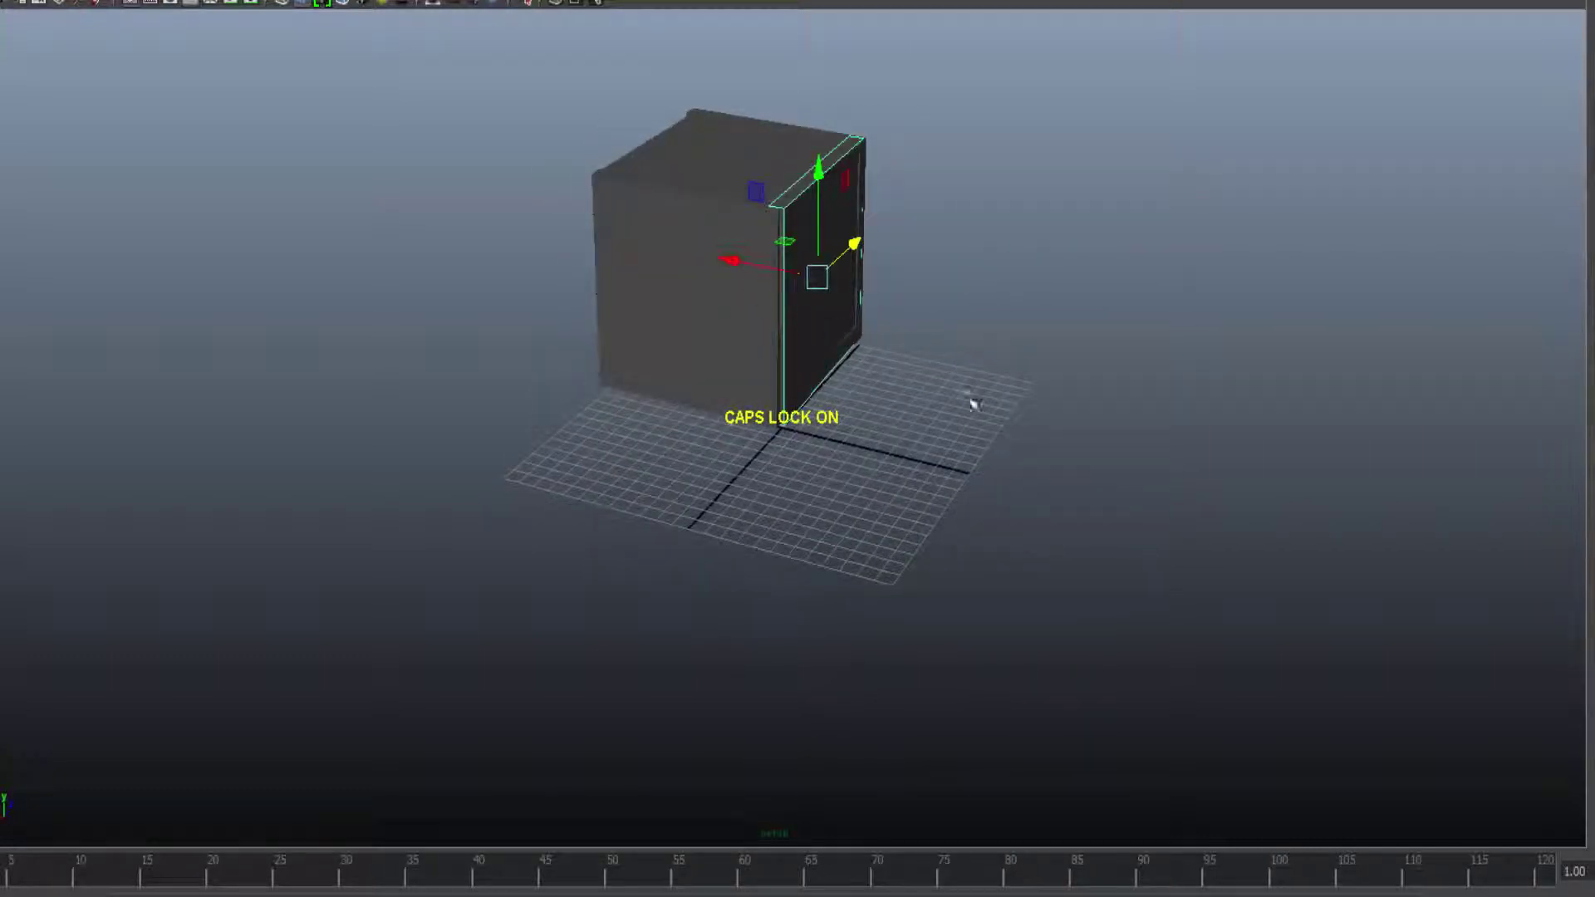
key(space)
click(873, 338)
key(space)
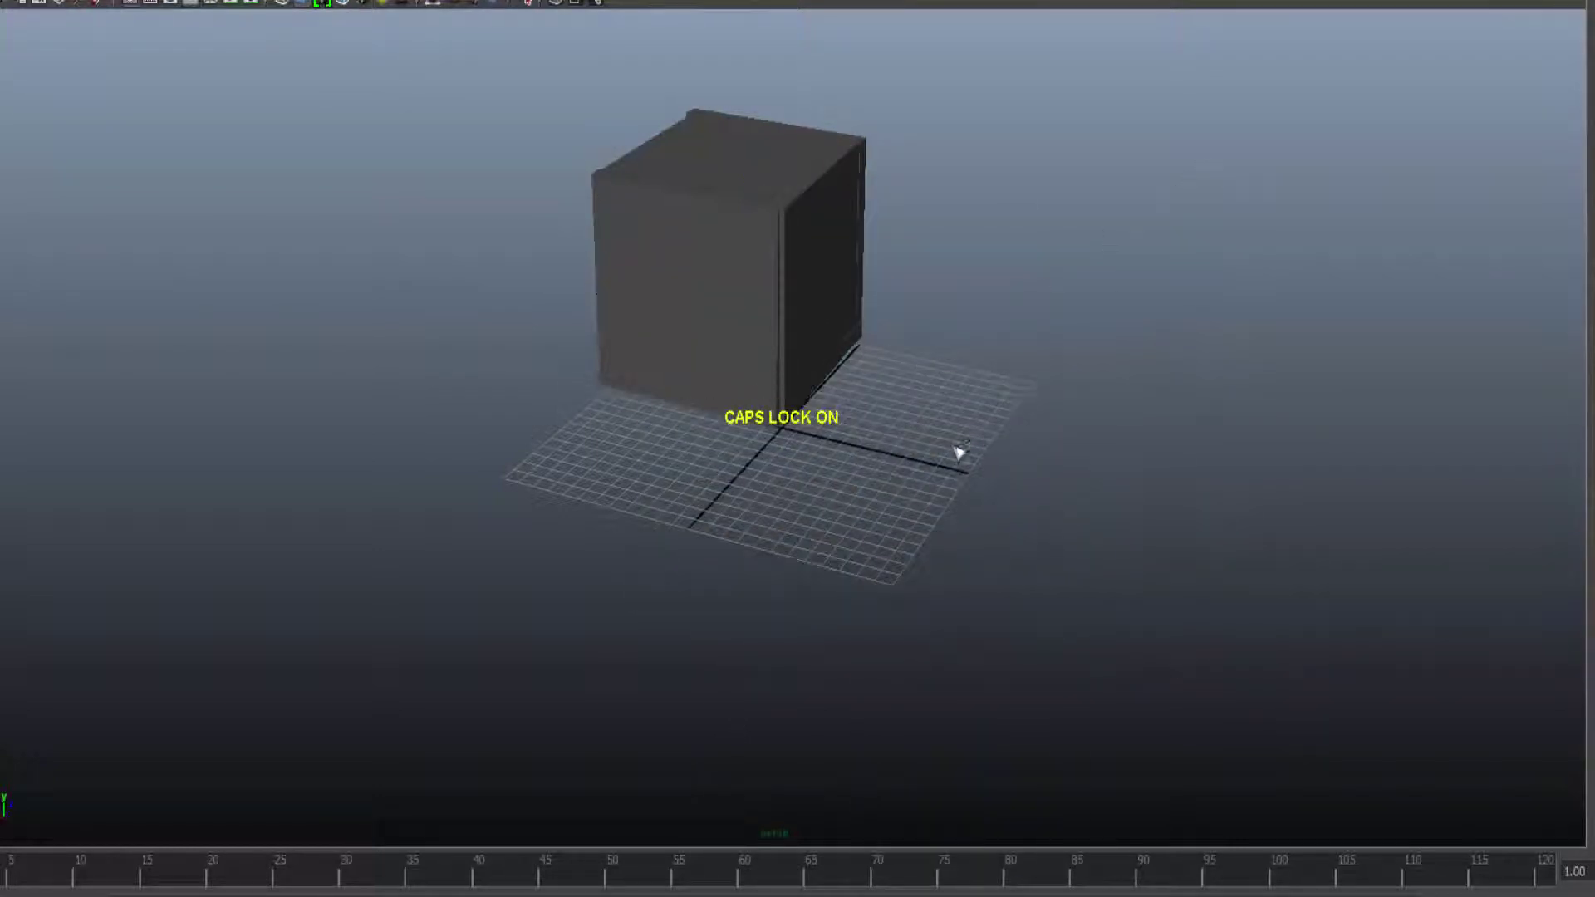
alt+drag(932, 447, 993, 420)
alt+drag(866, 380, 1175, 400)
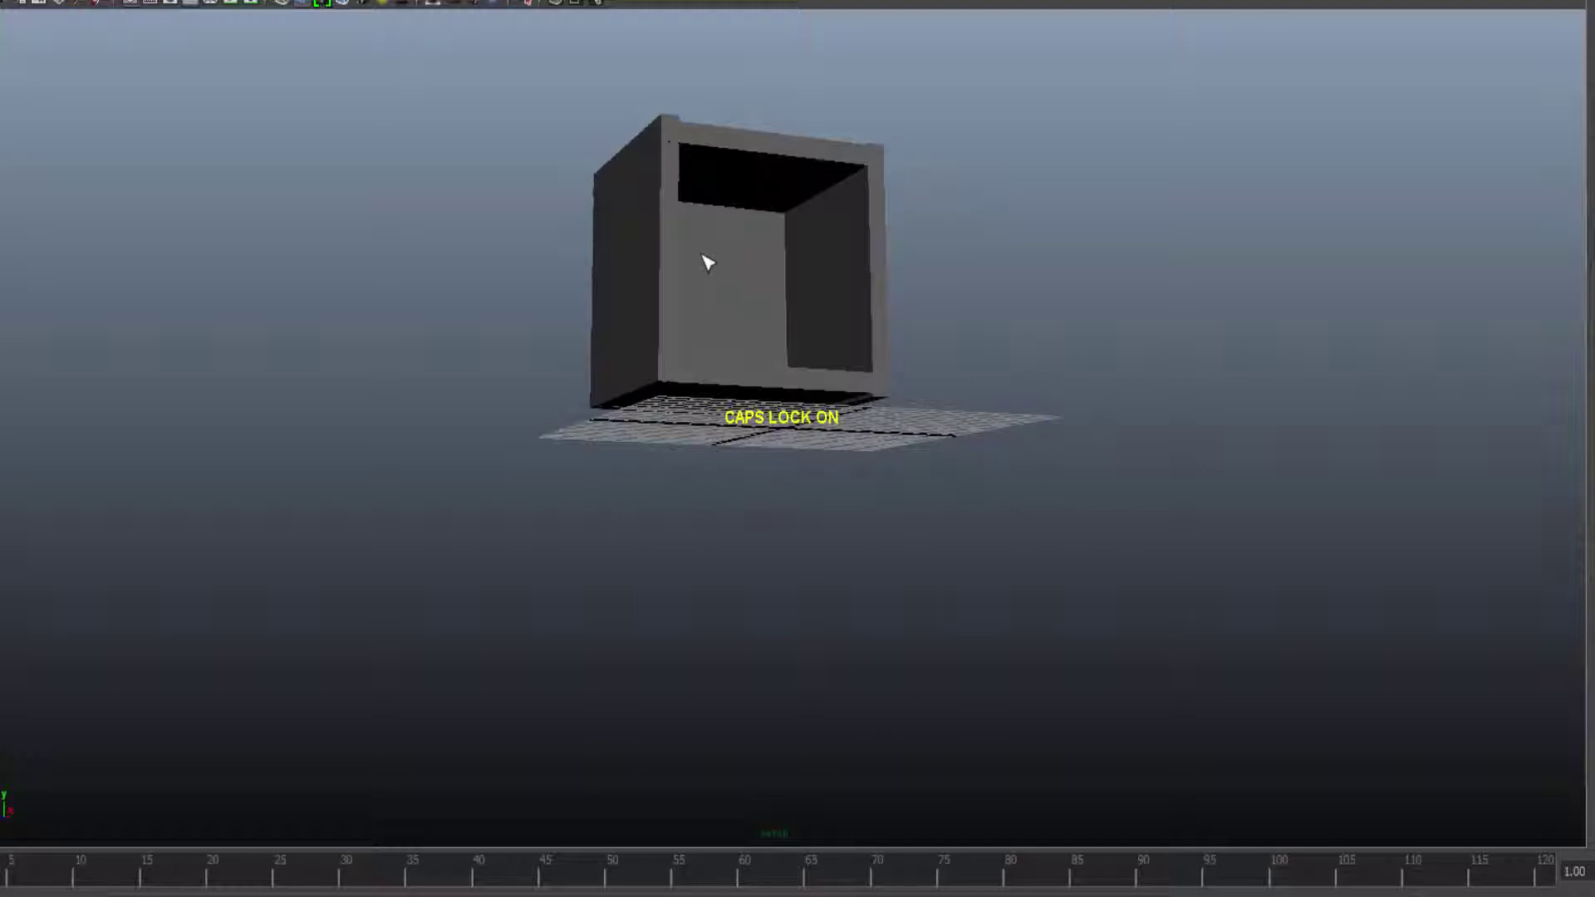
alt+drag(949, 384, 1105, 445)
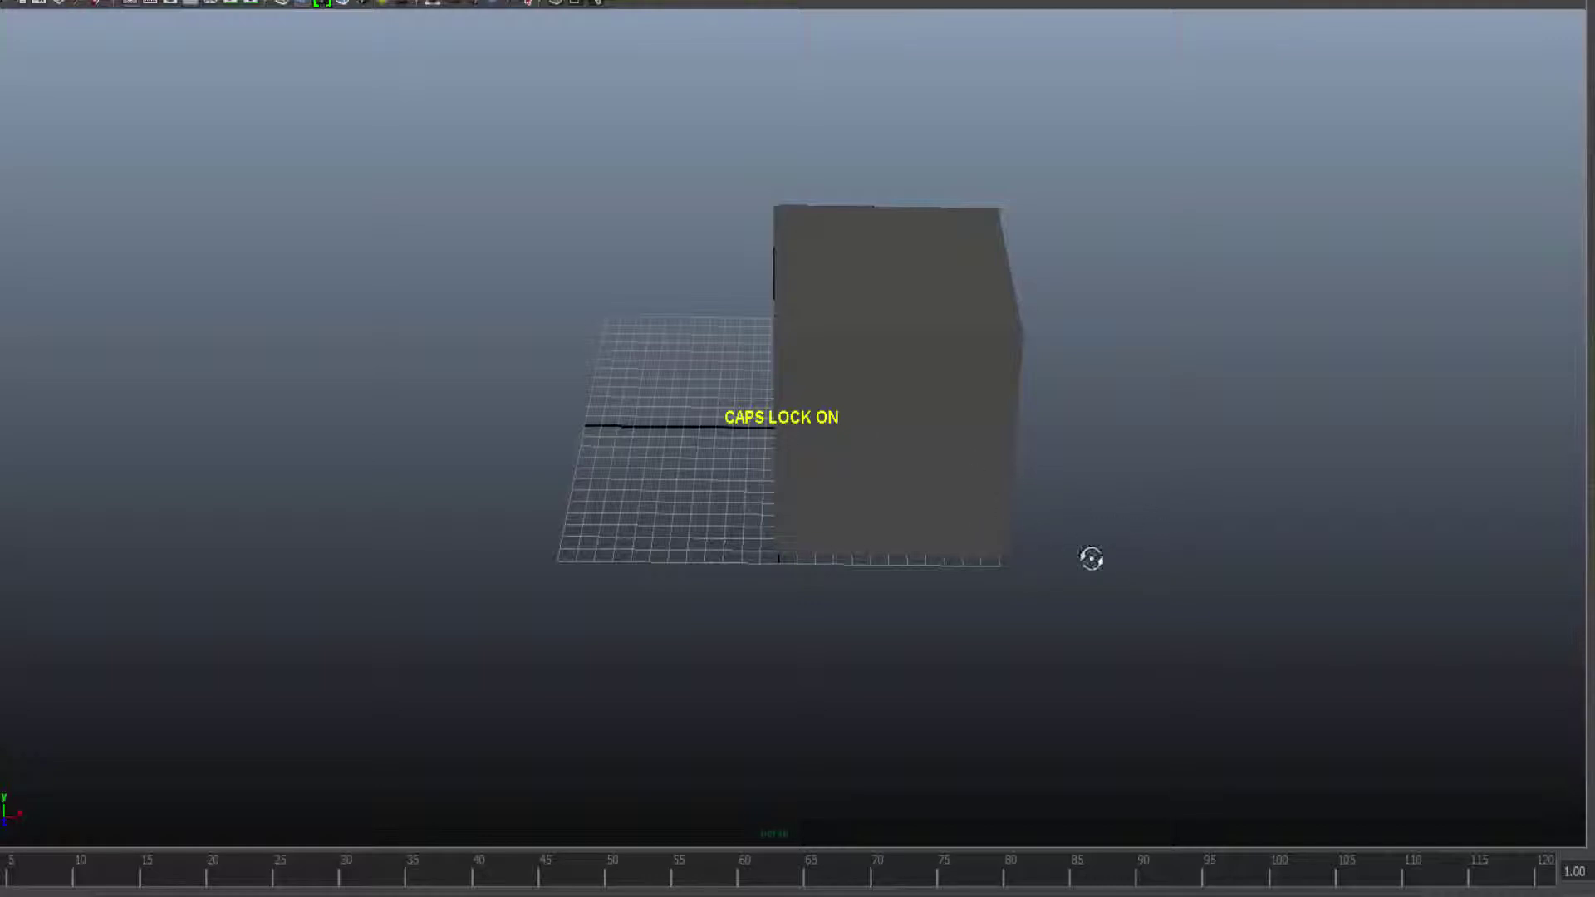
alt+drag(1090, 558, 856, 453)
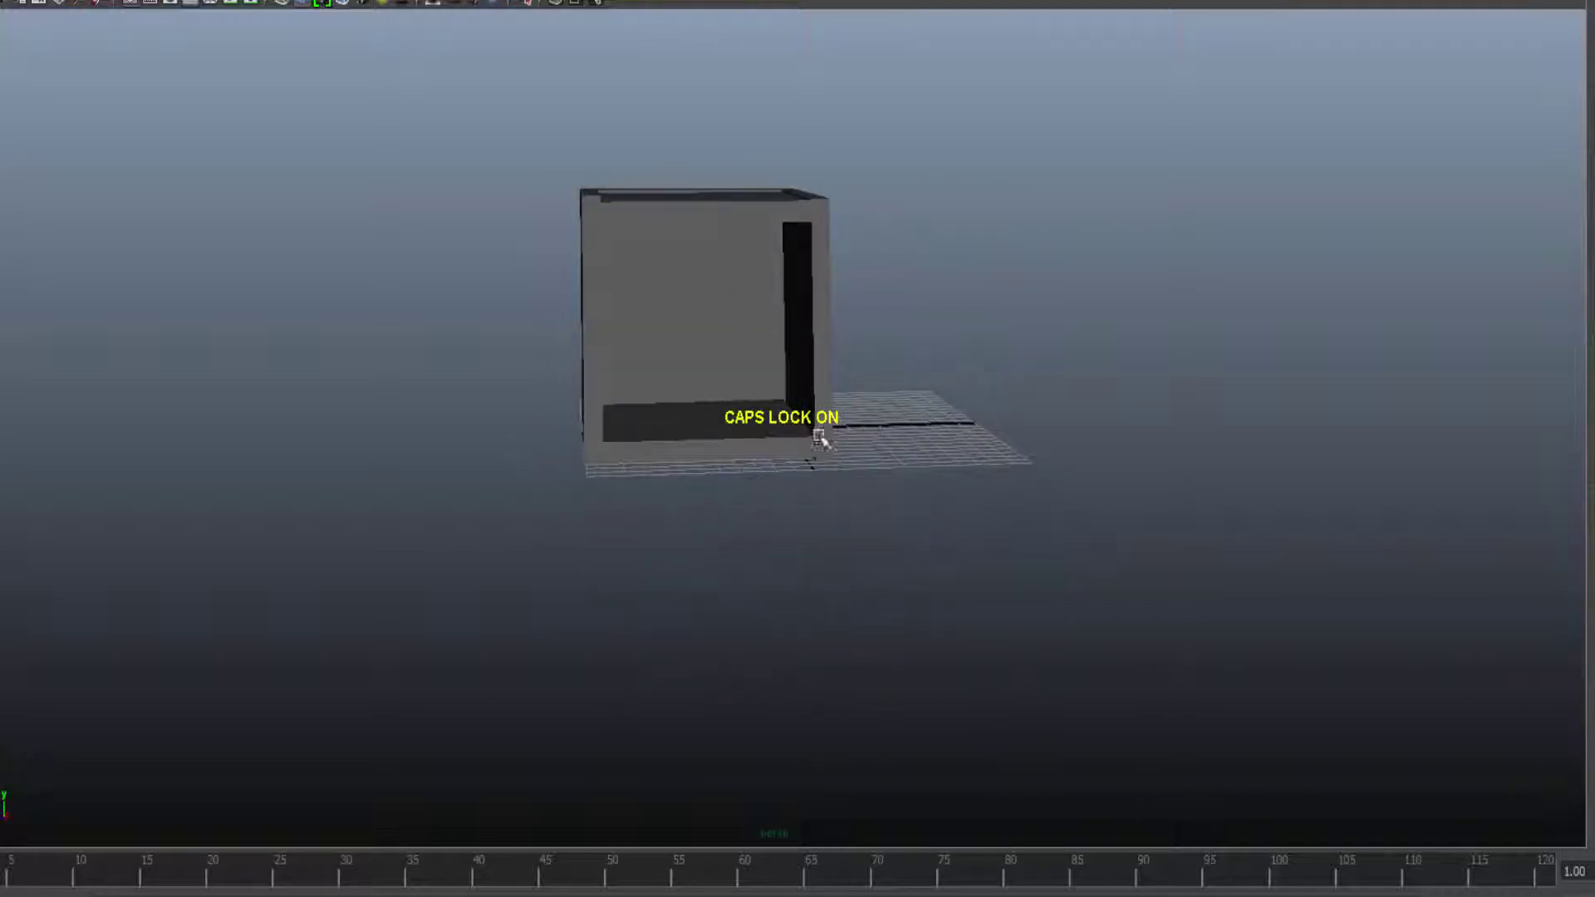
alt+drag(780, 353, 831, 480)
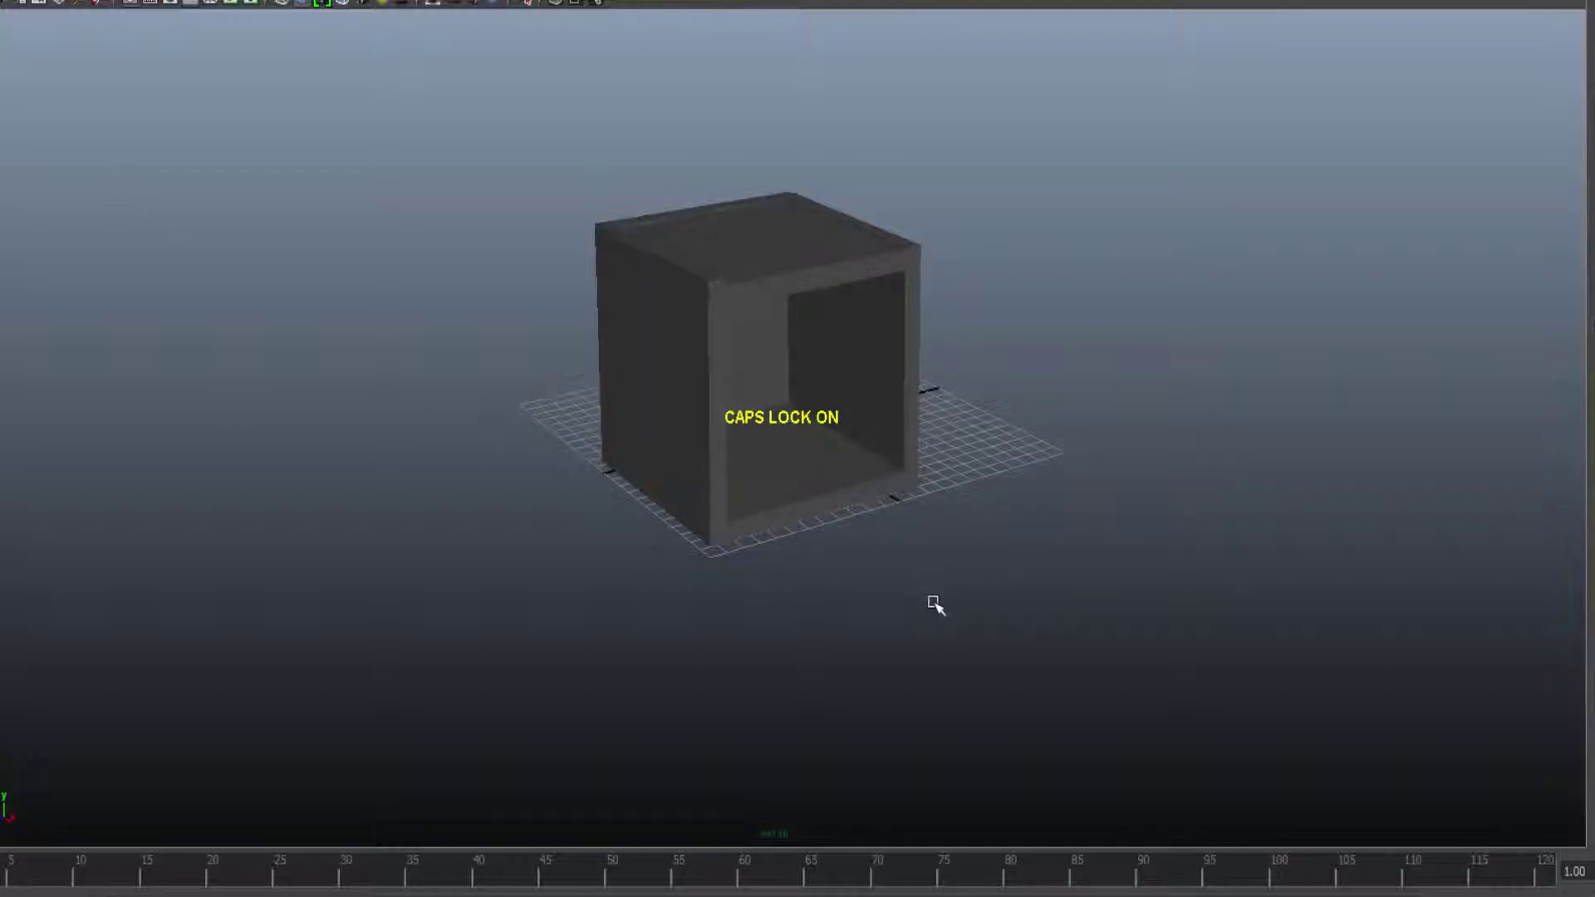
alt+drag(936, 606, 882, 619)
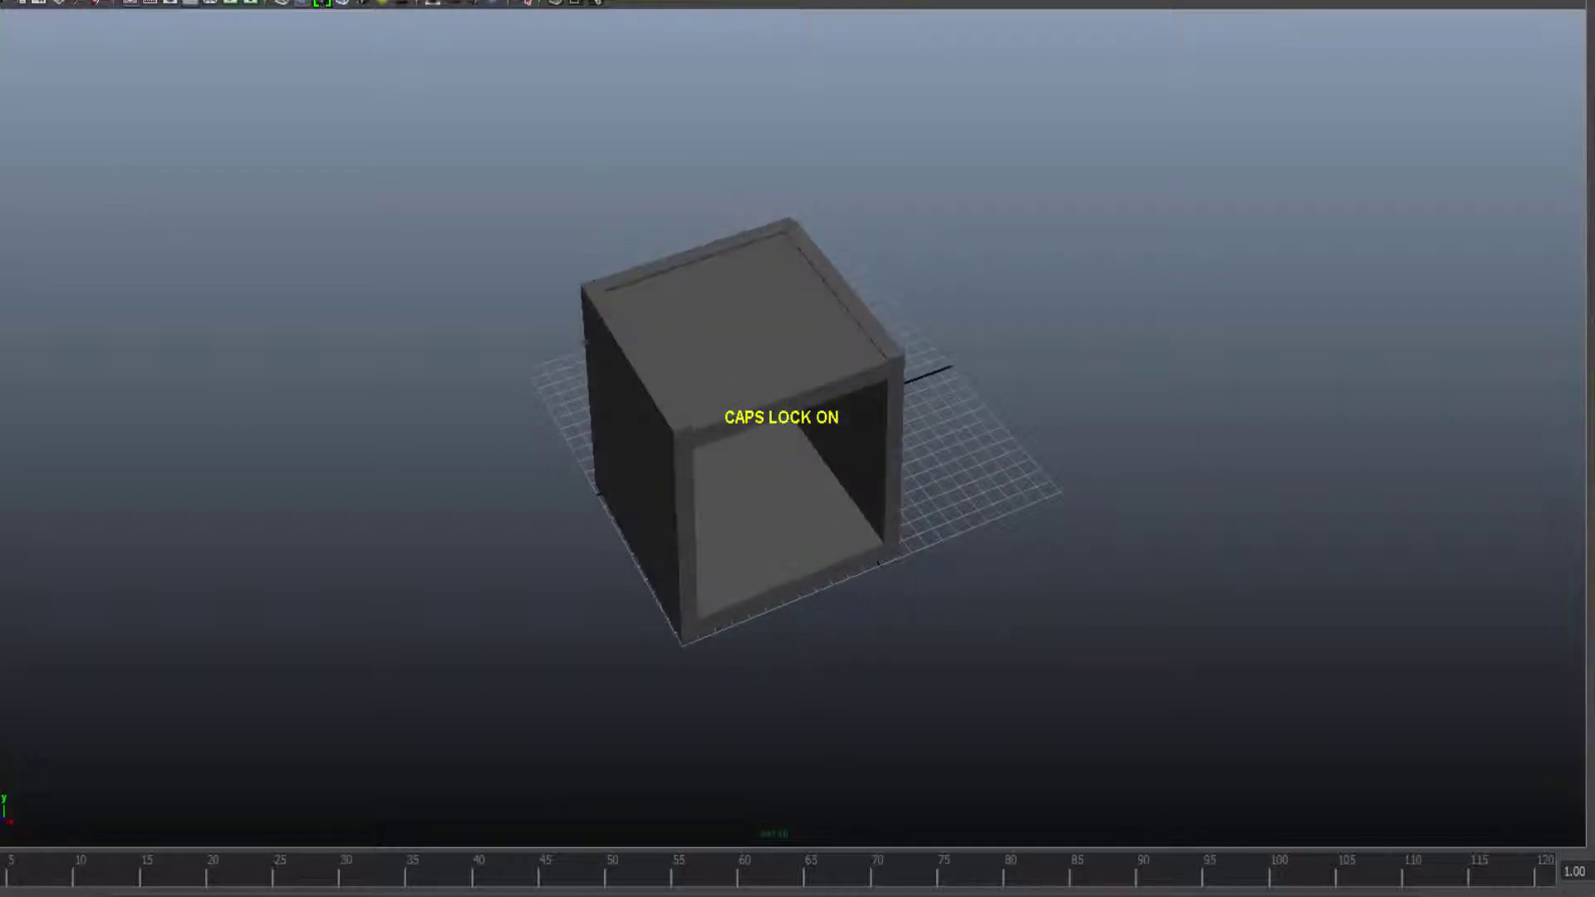
click(750, 307)
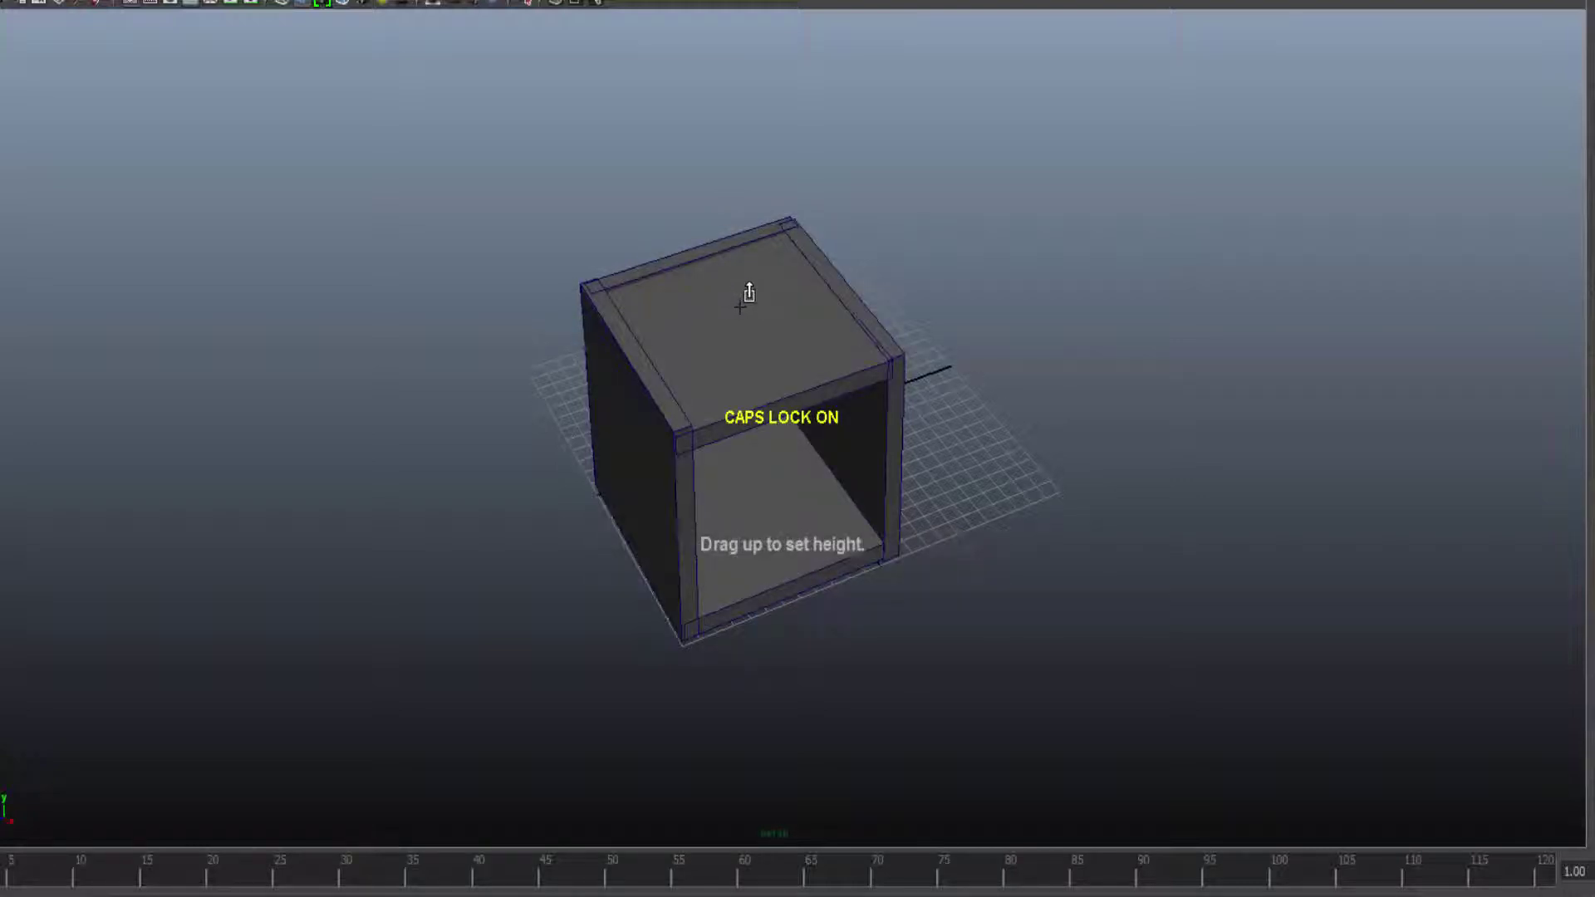
click(750, 295)
click(966, 428)
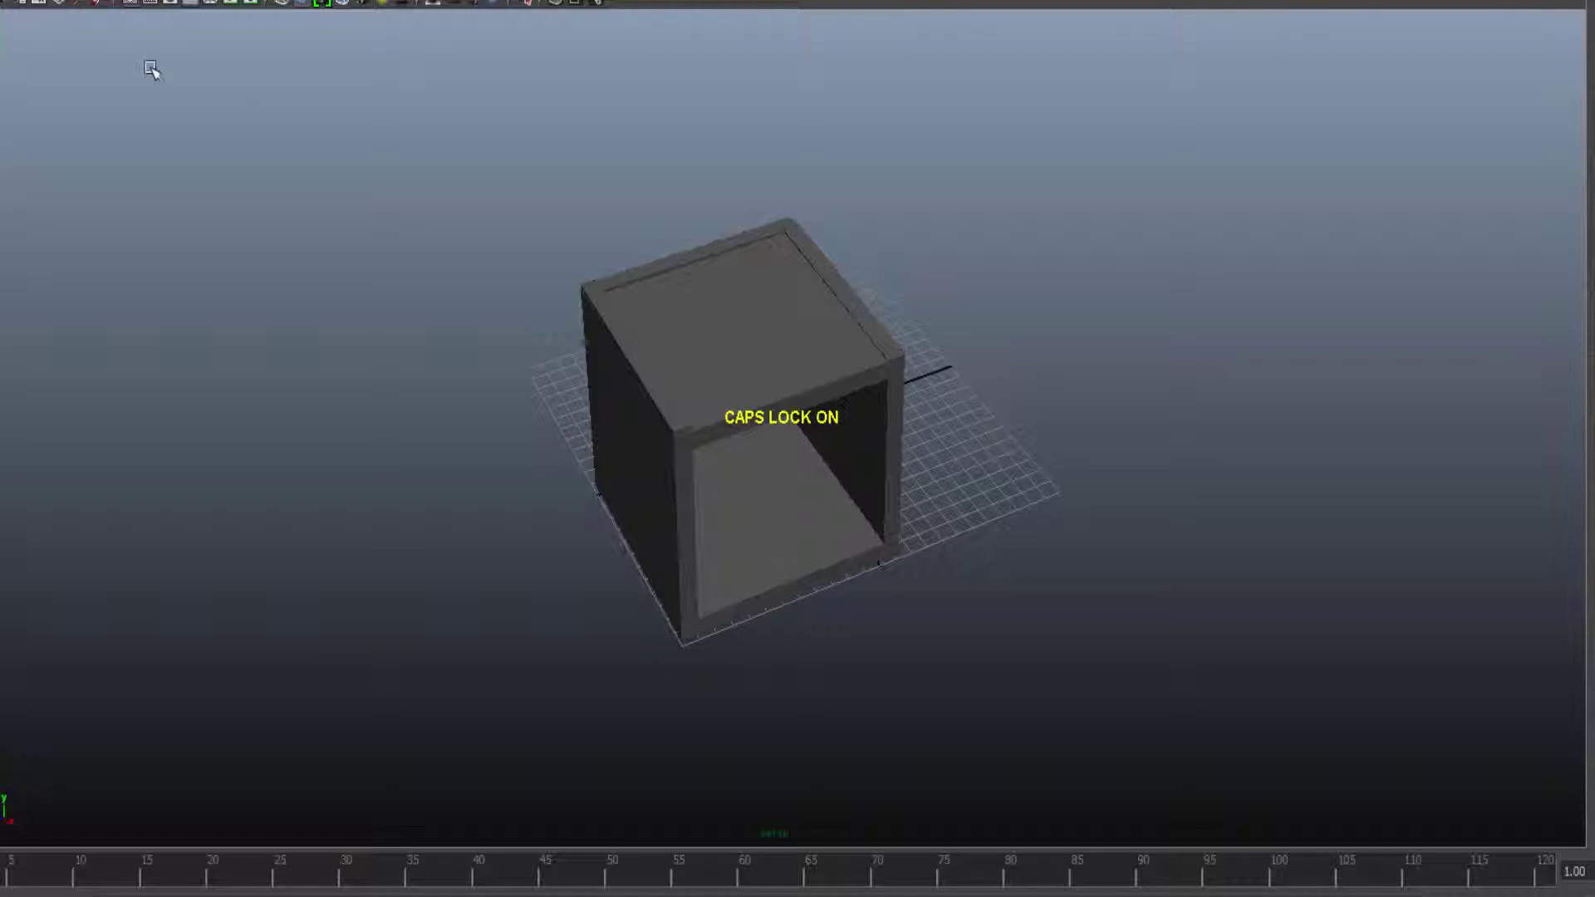
Create a polygon cone on the grid beside the box, about as wide and tall as the box
click(122, 4)
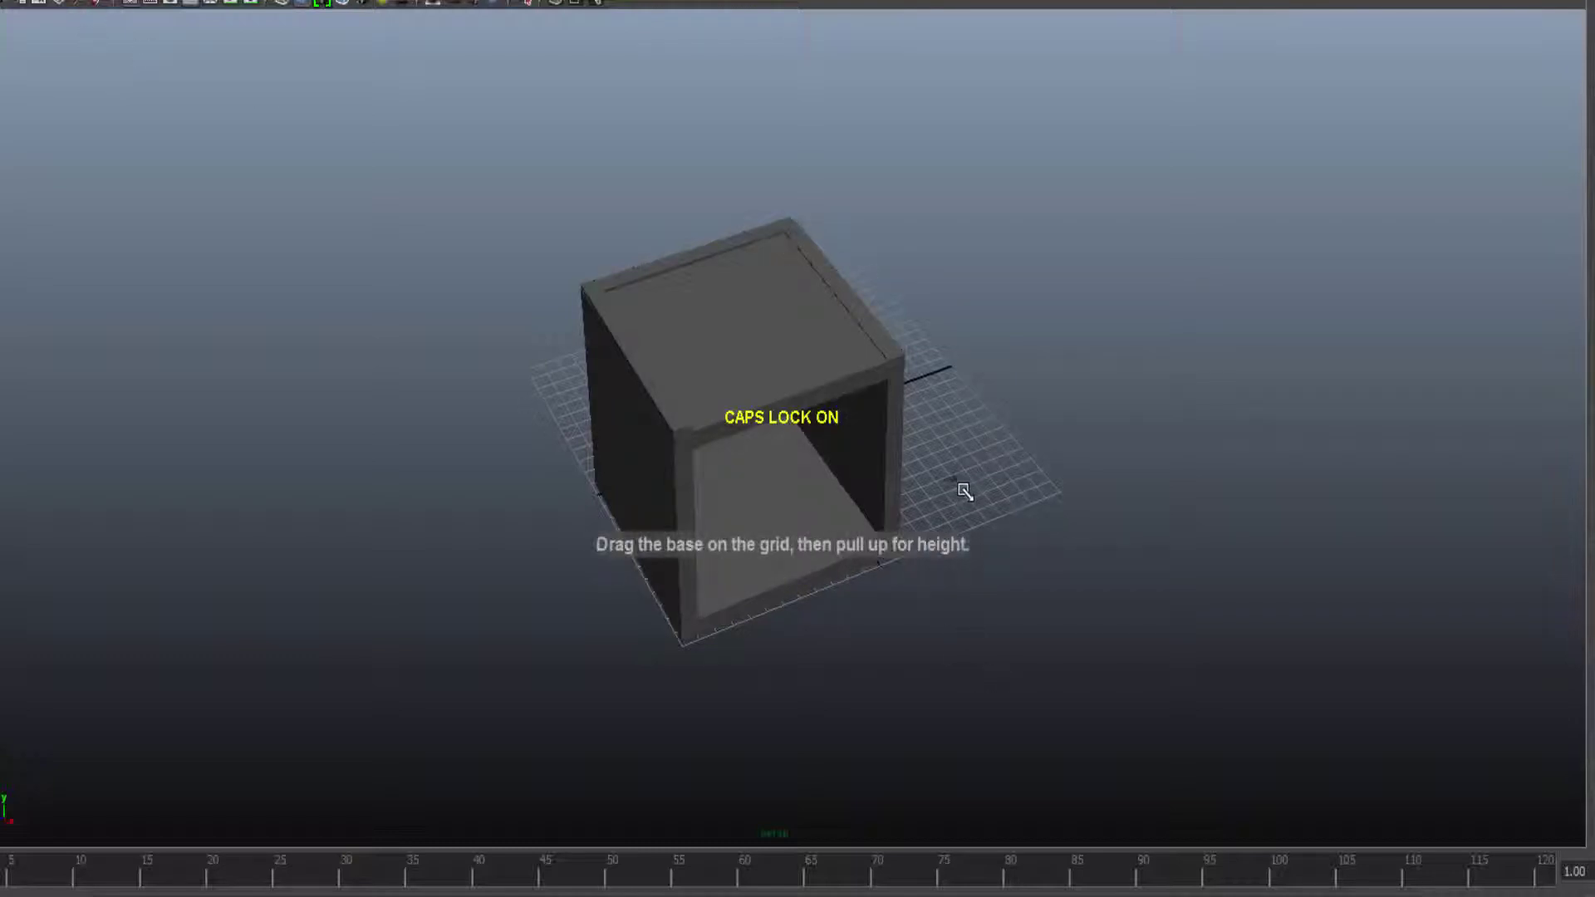
drag(956, 466, 1080, 449)
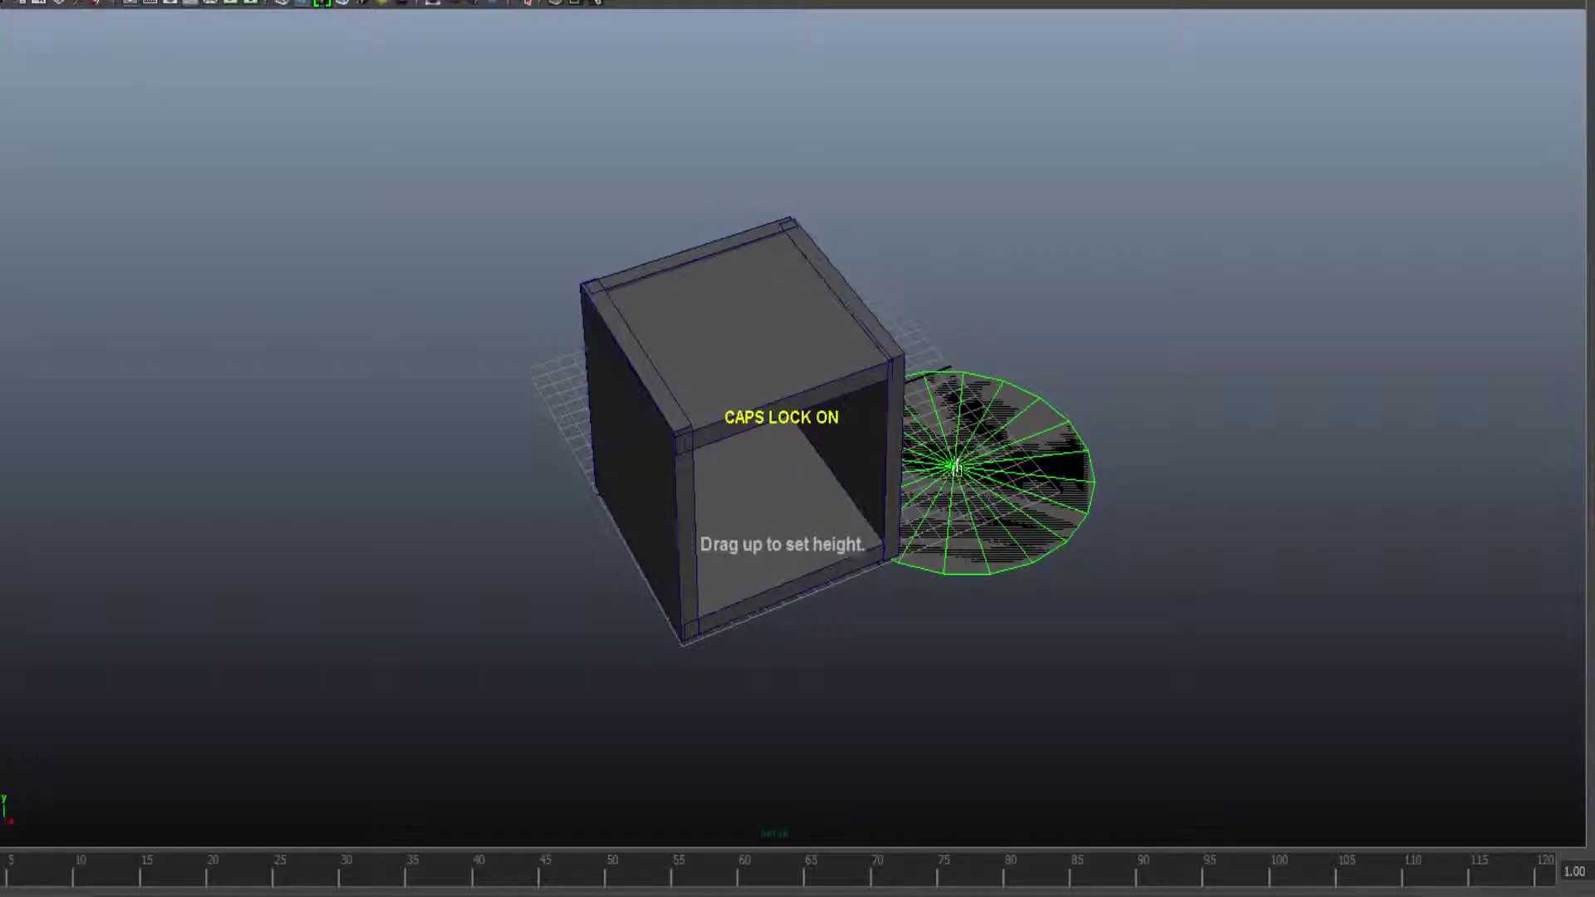
drag(961, 455, 955, 257)
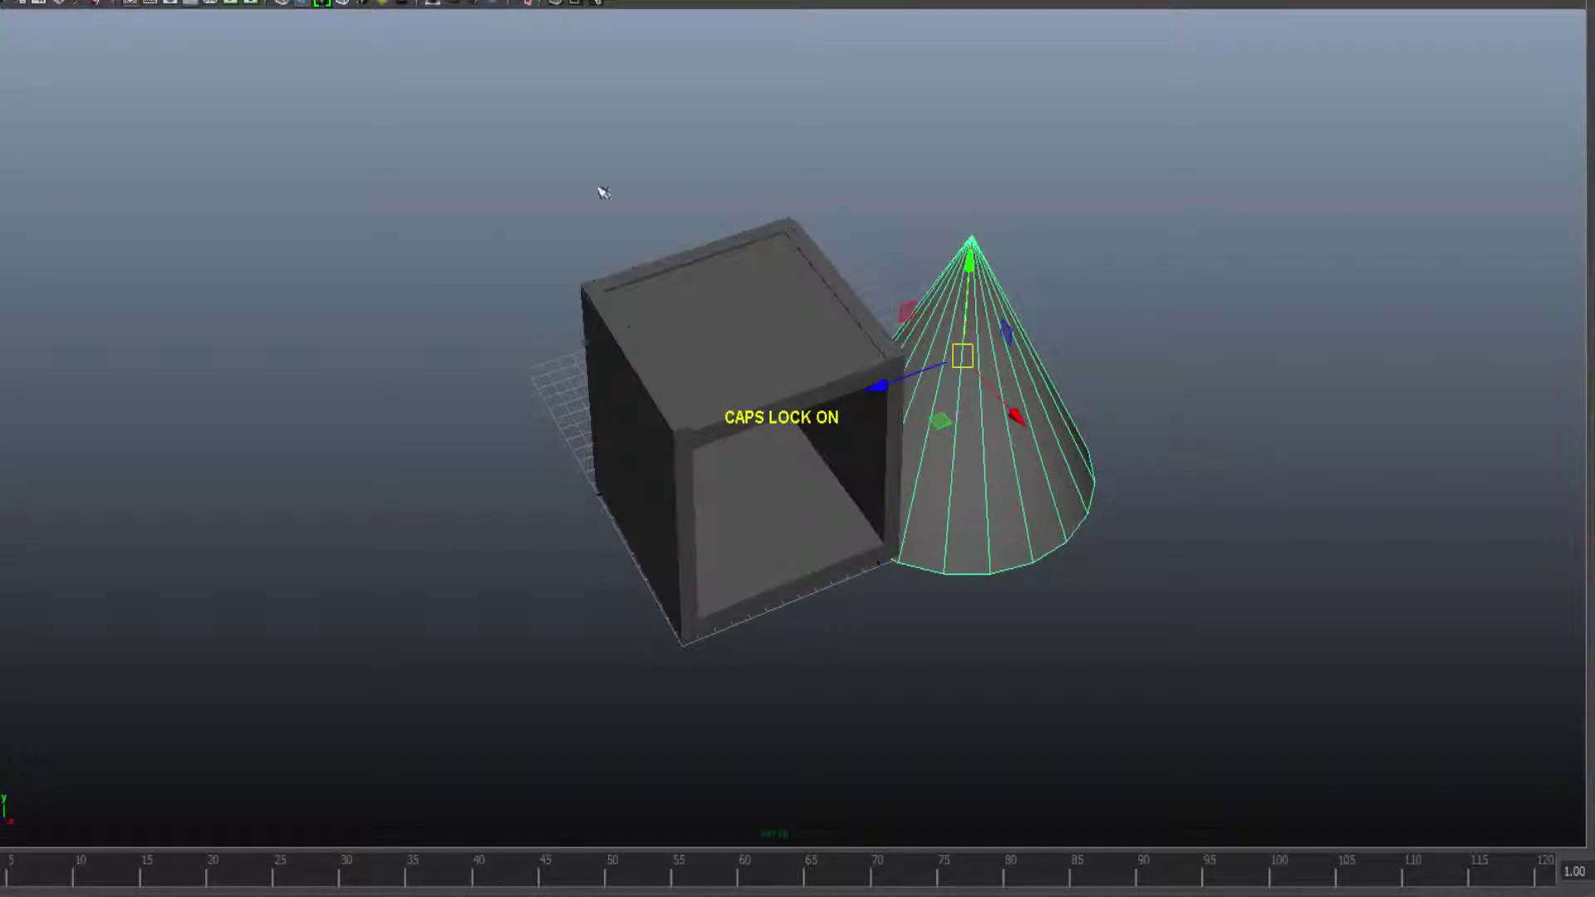
Raise the cone above the box, move it over the roof and lower it onto the top
drag(937, 312, 939, 13)
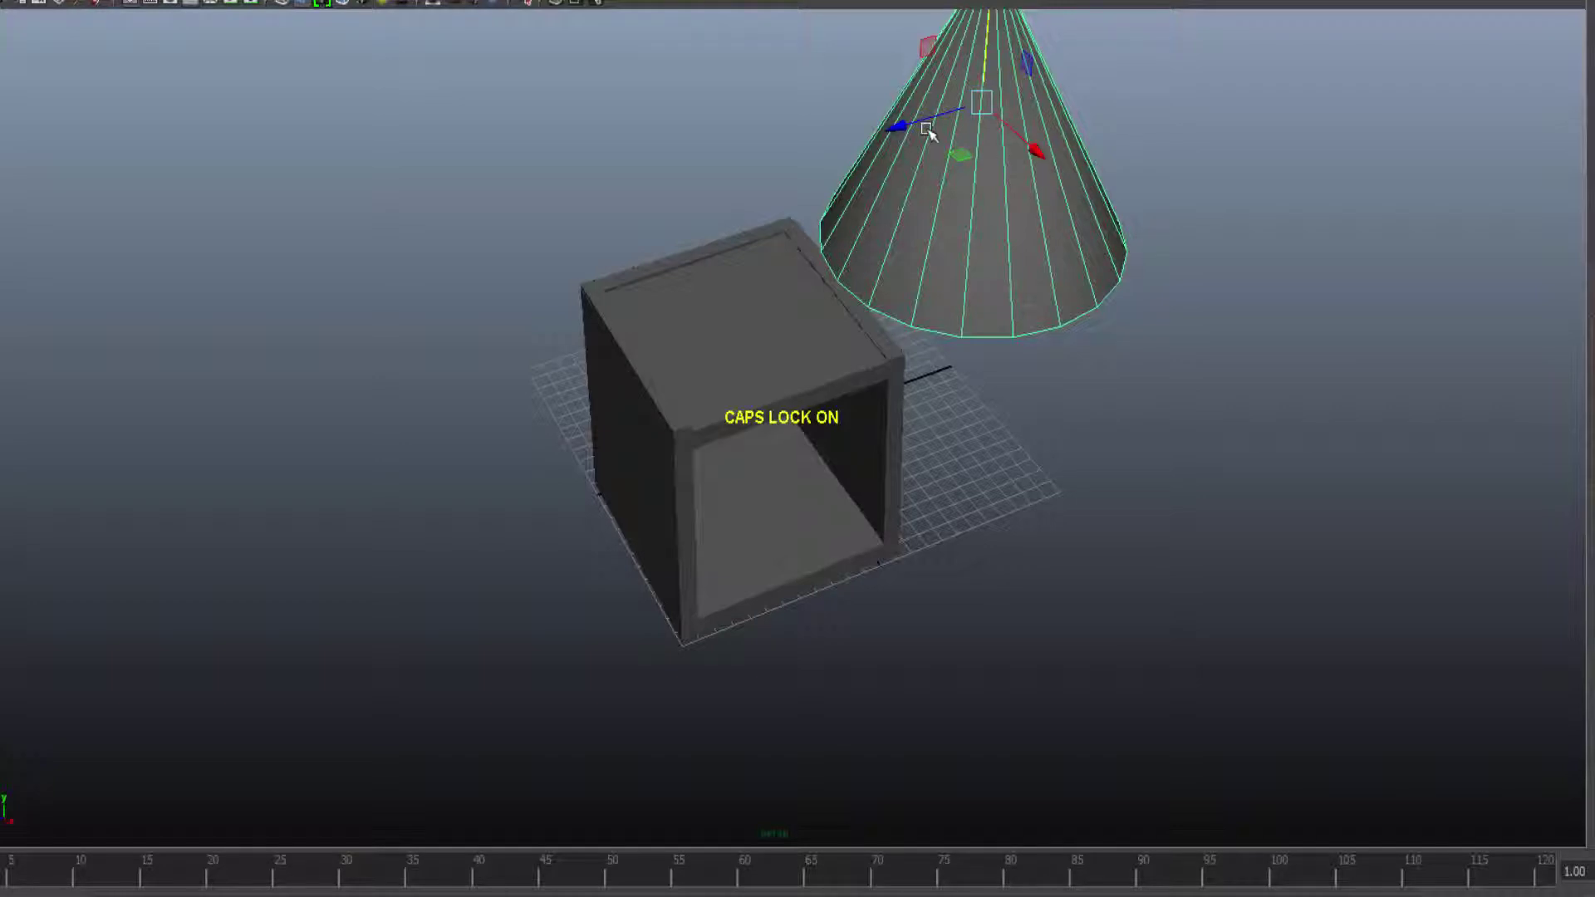
drag(901, 126, 635, 179)
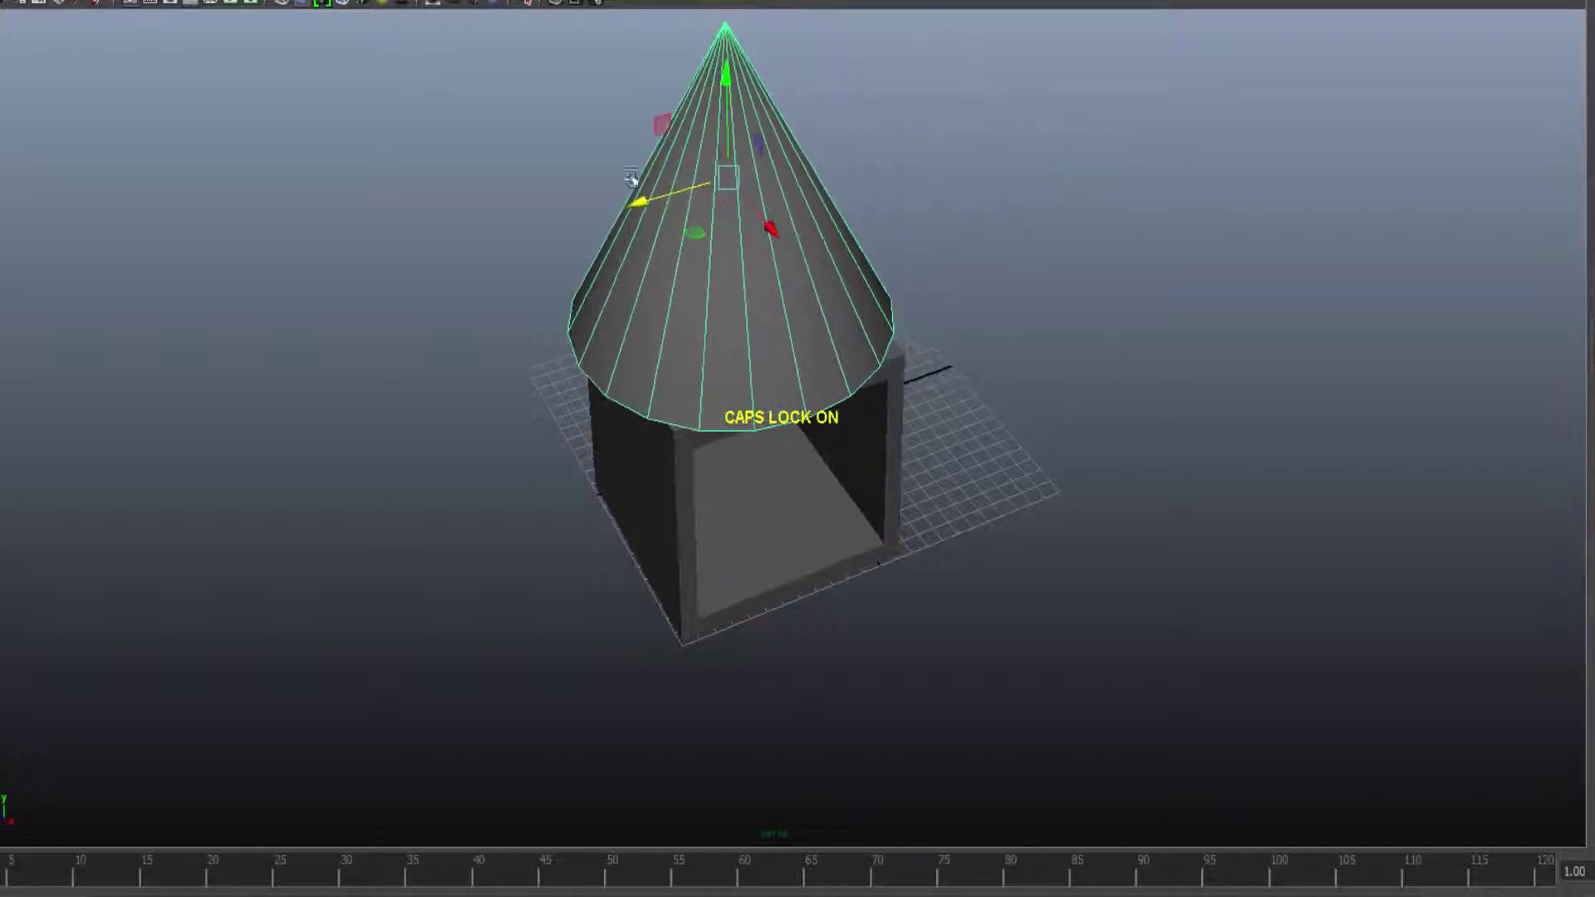
alt+drag(872, 551, 810, 465)
scroll(729, 177, down, 5)
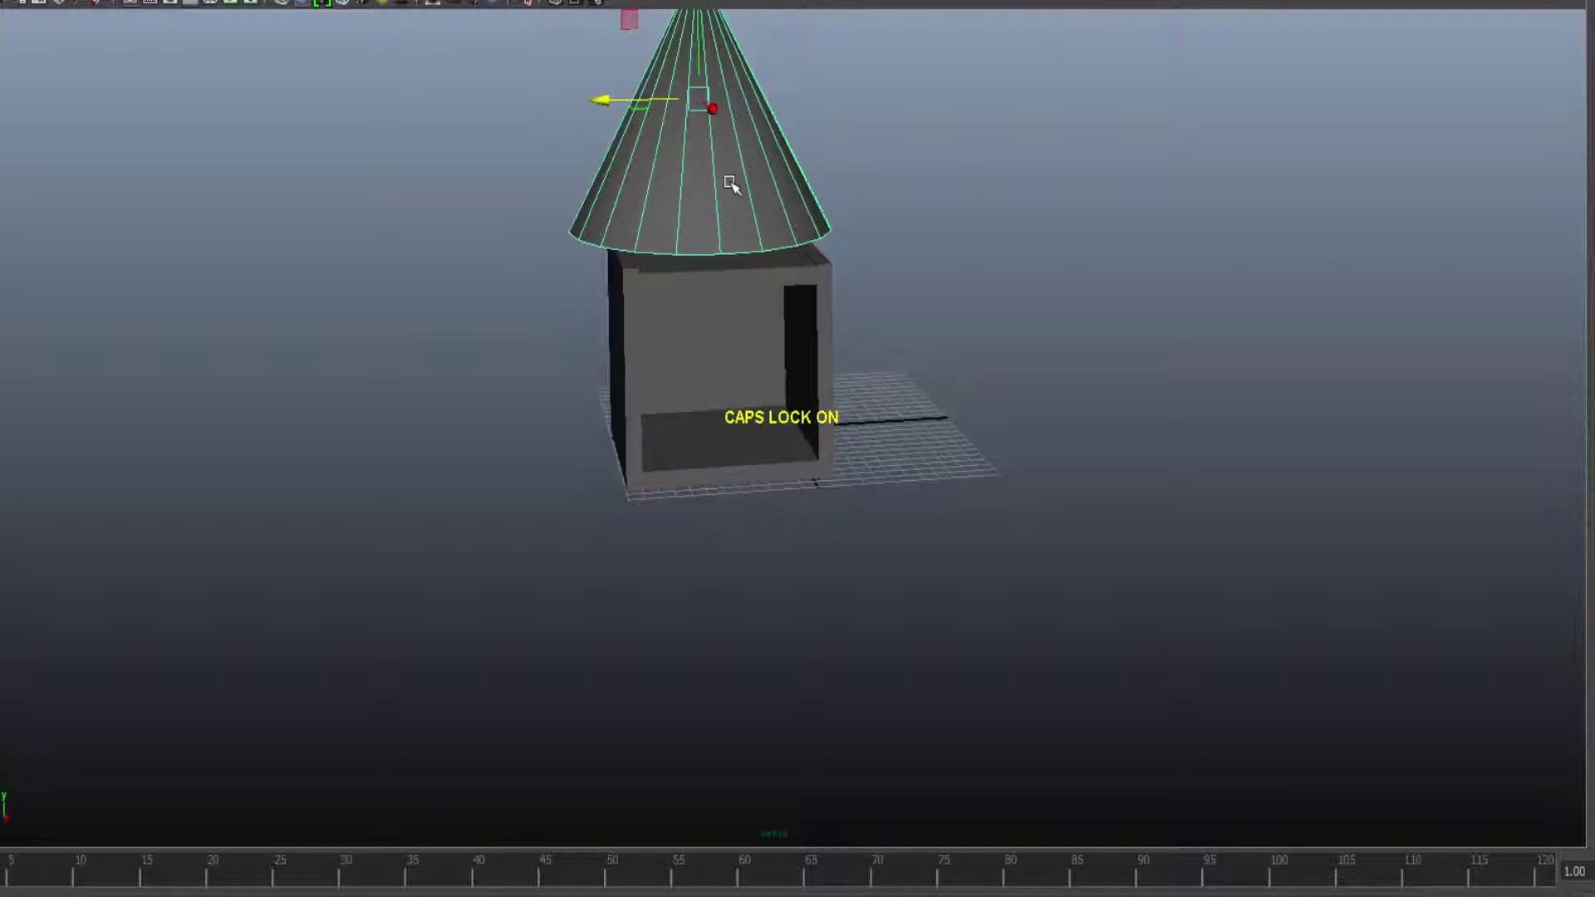
drag(722, 66, 724, 104)
drag(624, 222, 641, 221)
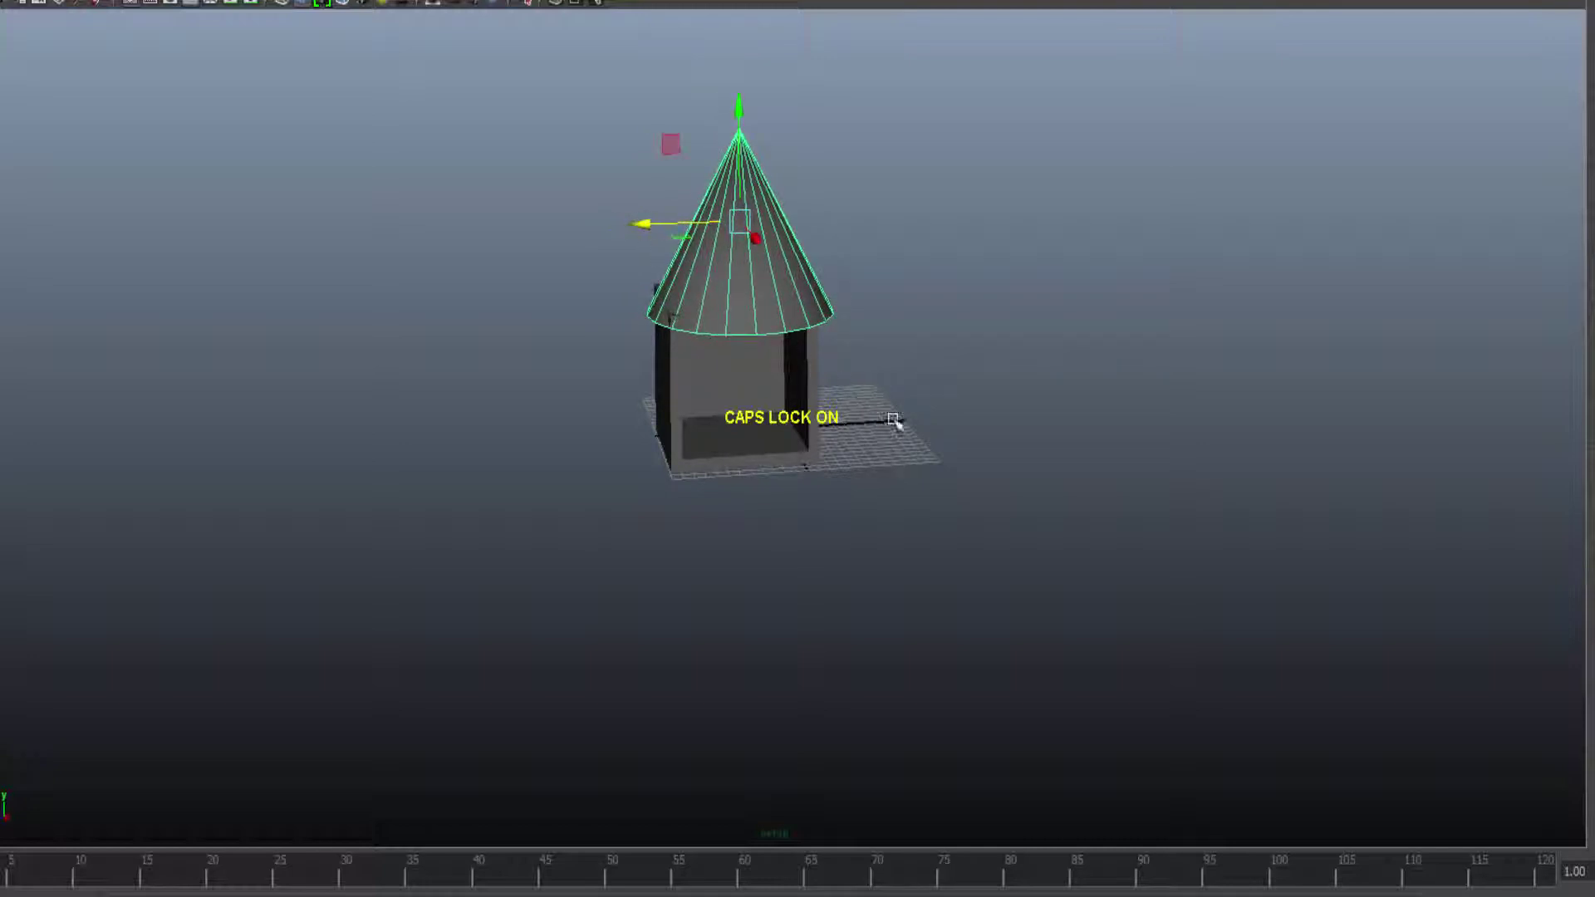
Shift the cone along the other horizontal axis to center it on the box
alt+drag(897, 420, 646, 411)
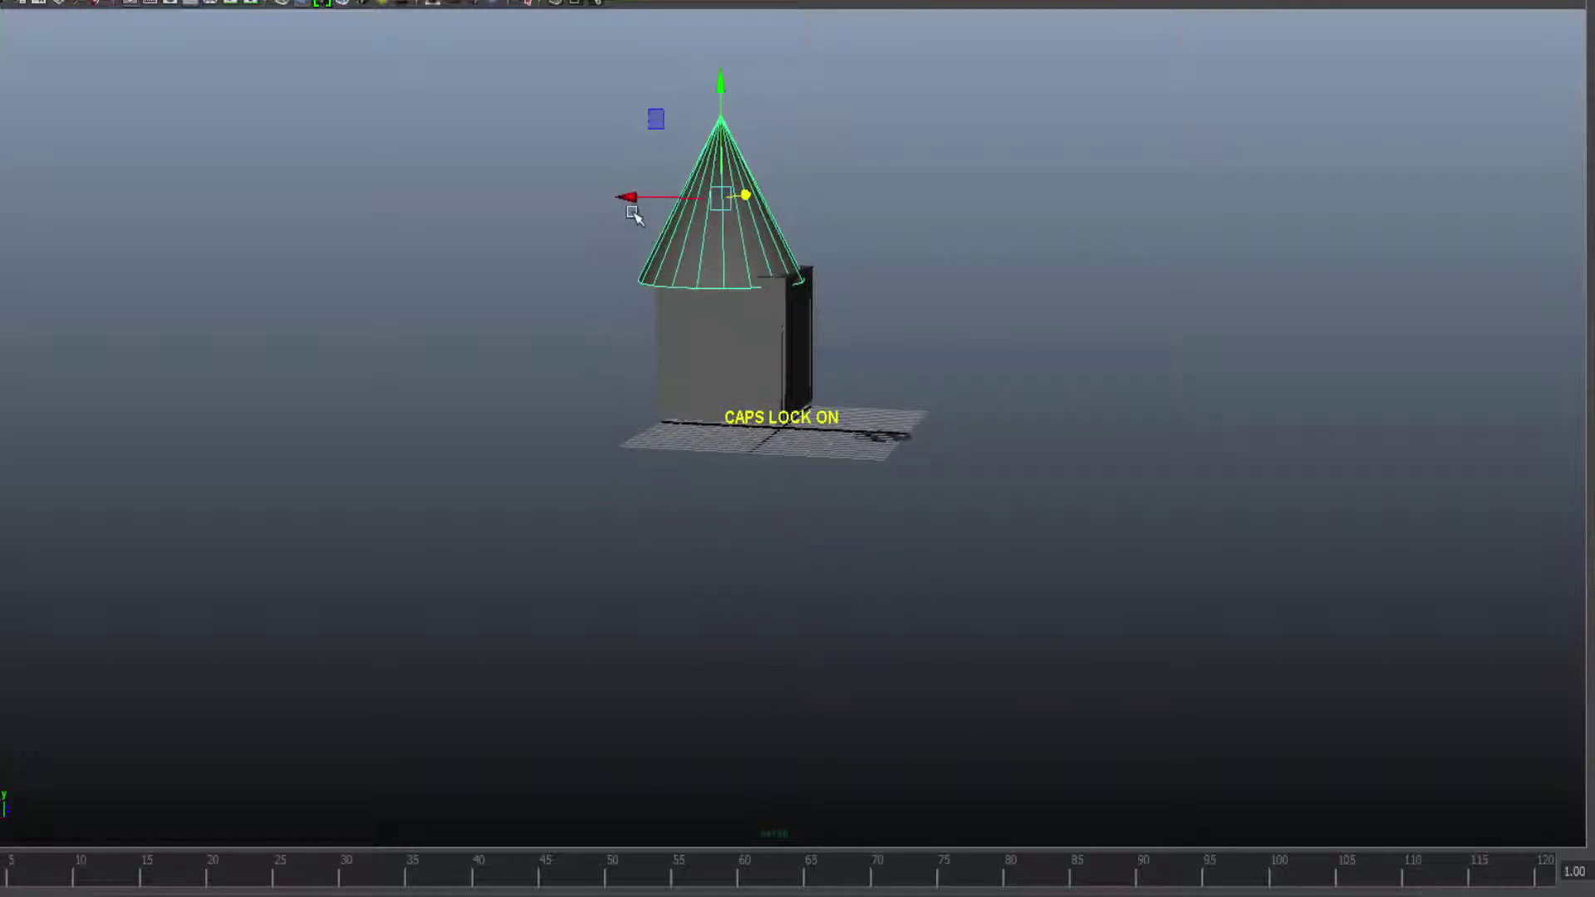
drag(634, 203, 646, 211)
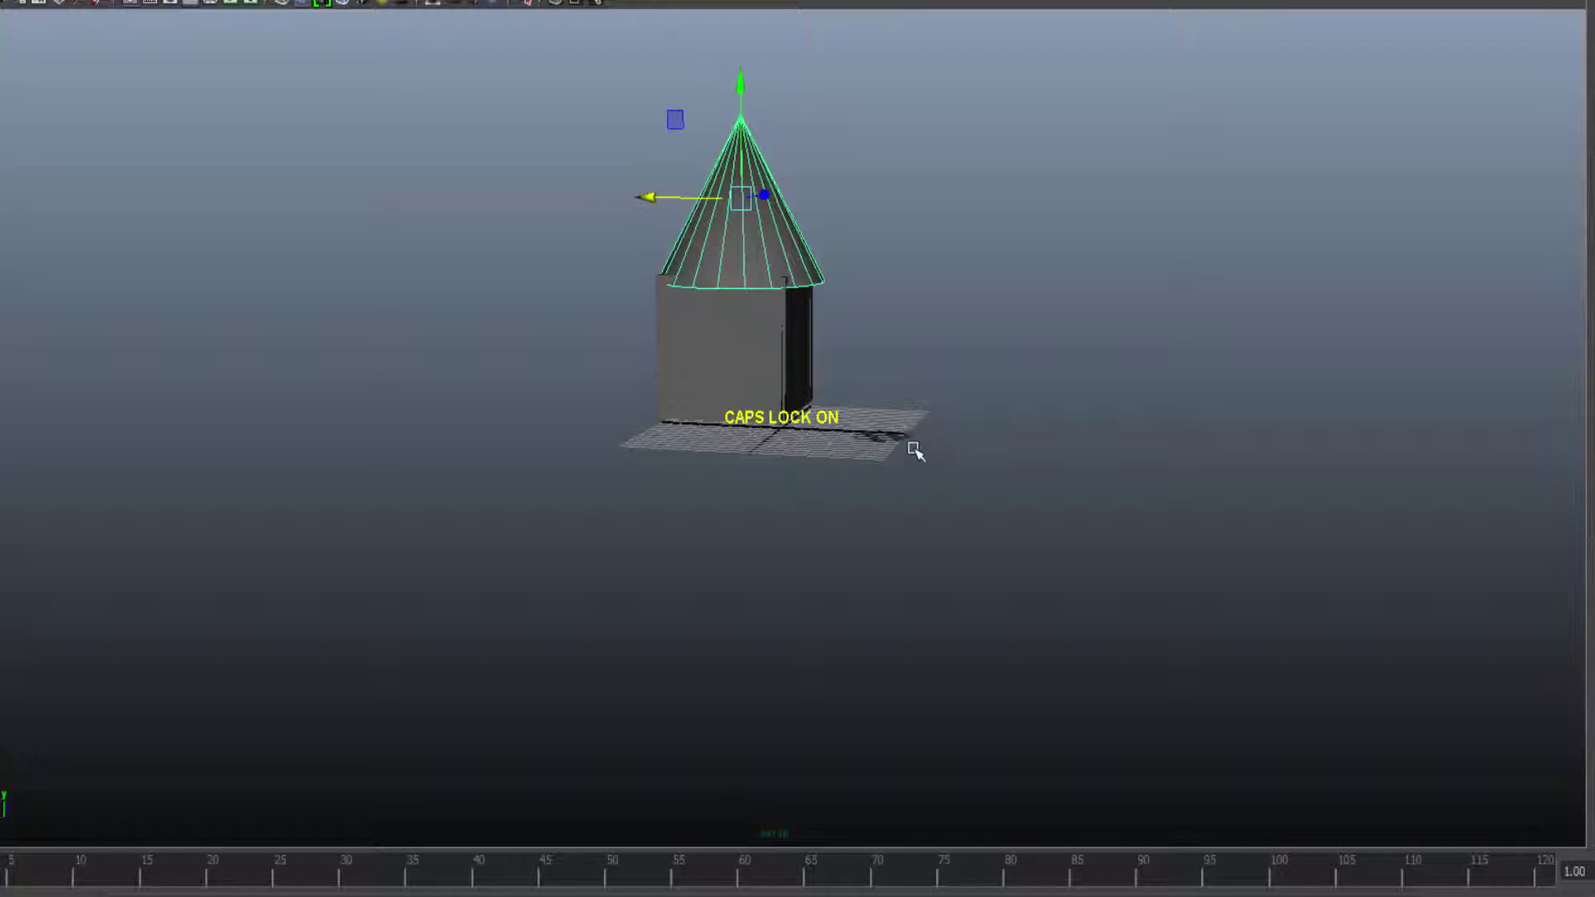
alt+drag(914, 449, 1236, 451)
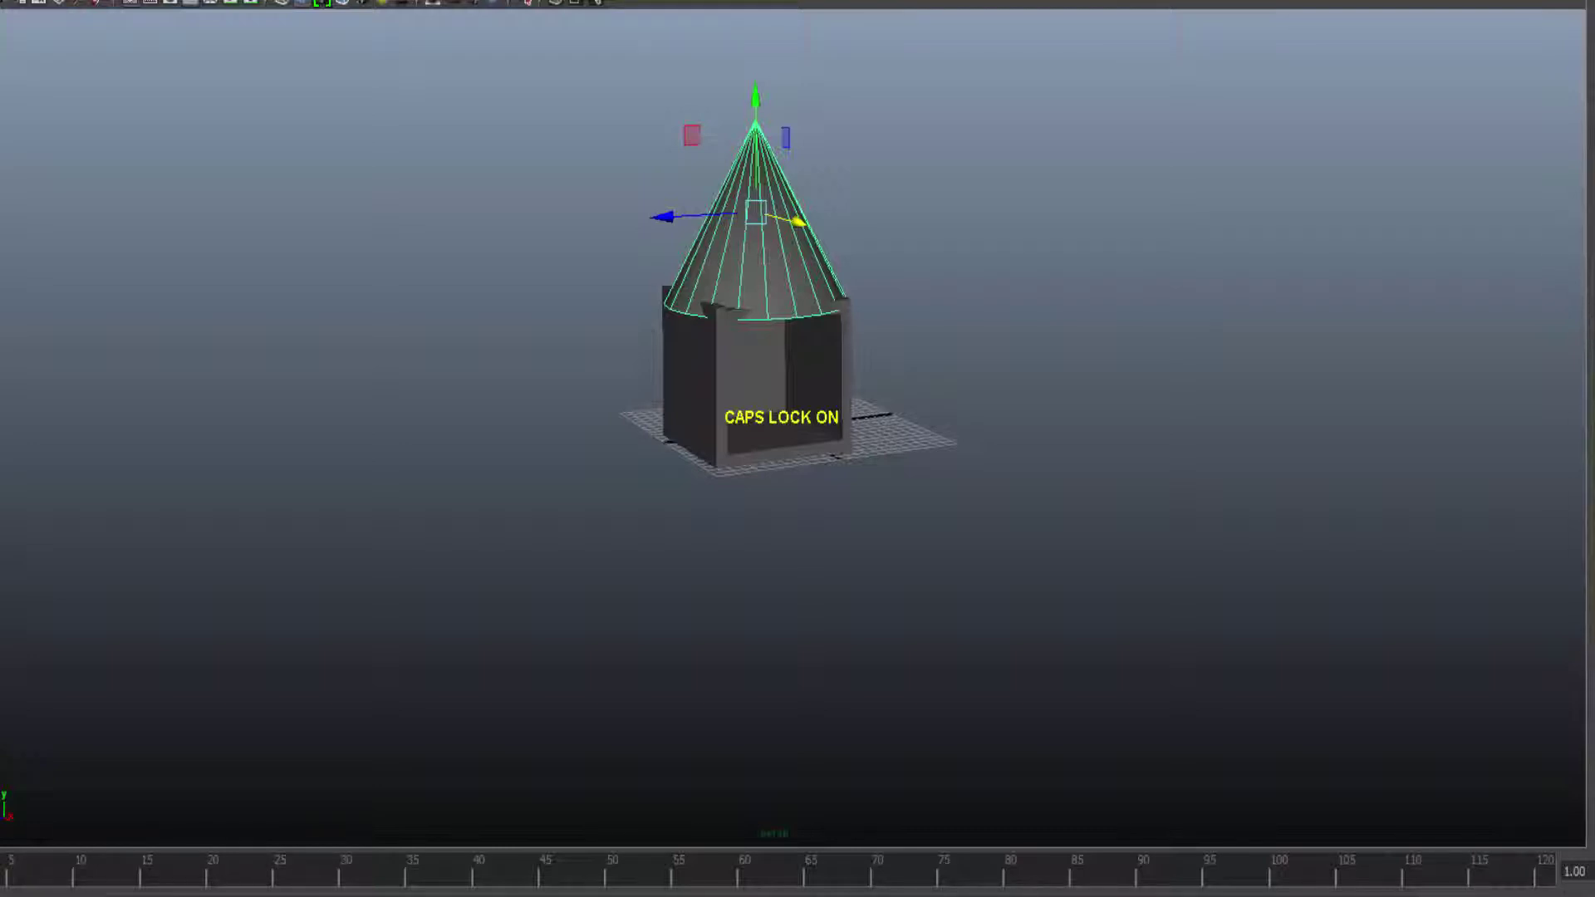
Cover the cone roof with orange-brown fur and render the current view of the hut
ctrl+drag(612, 153, 1018, 349)
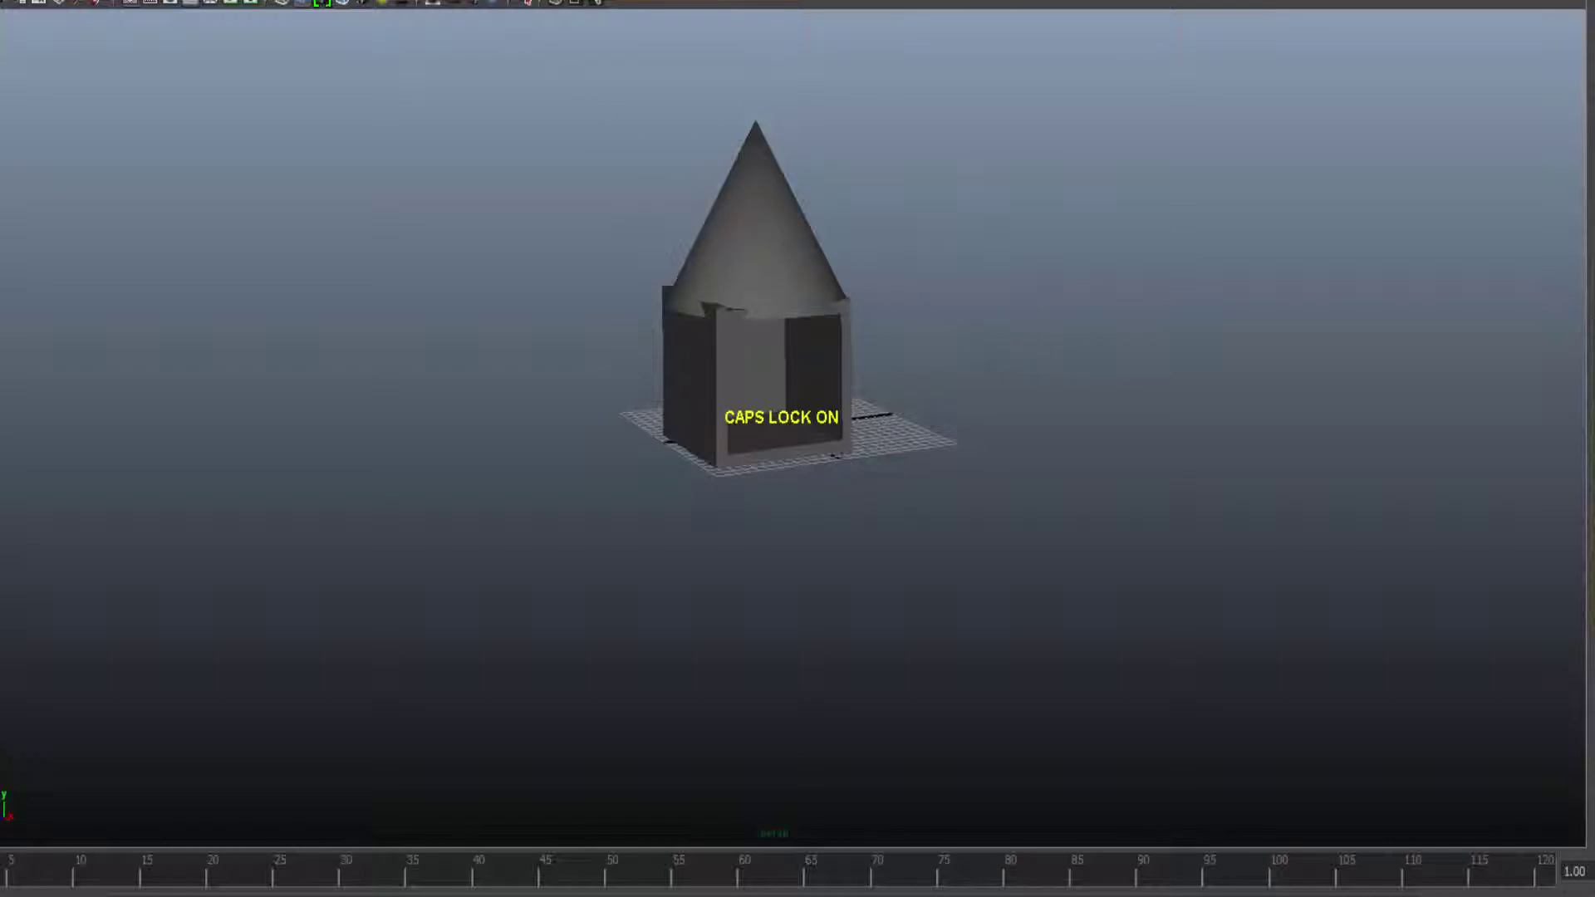
ctrl+drag(548, 69, 795, 254)
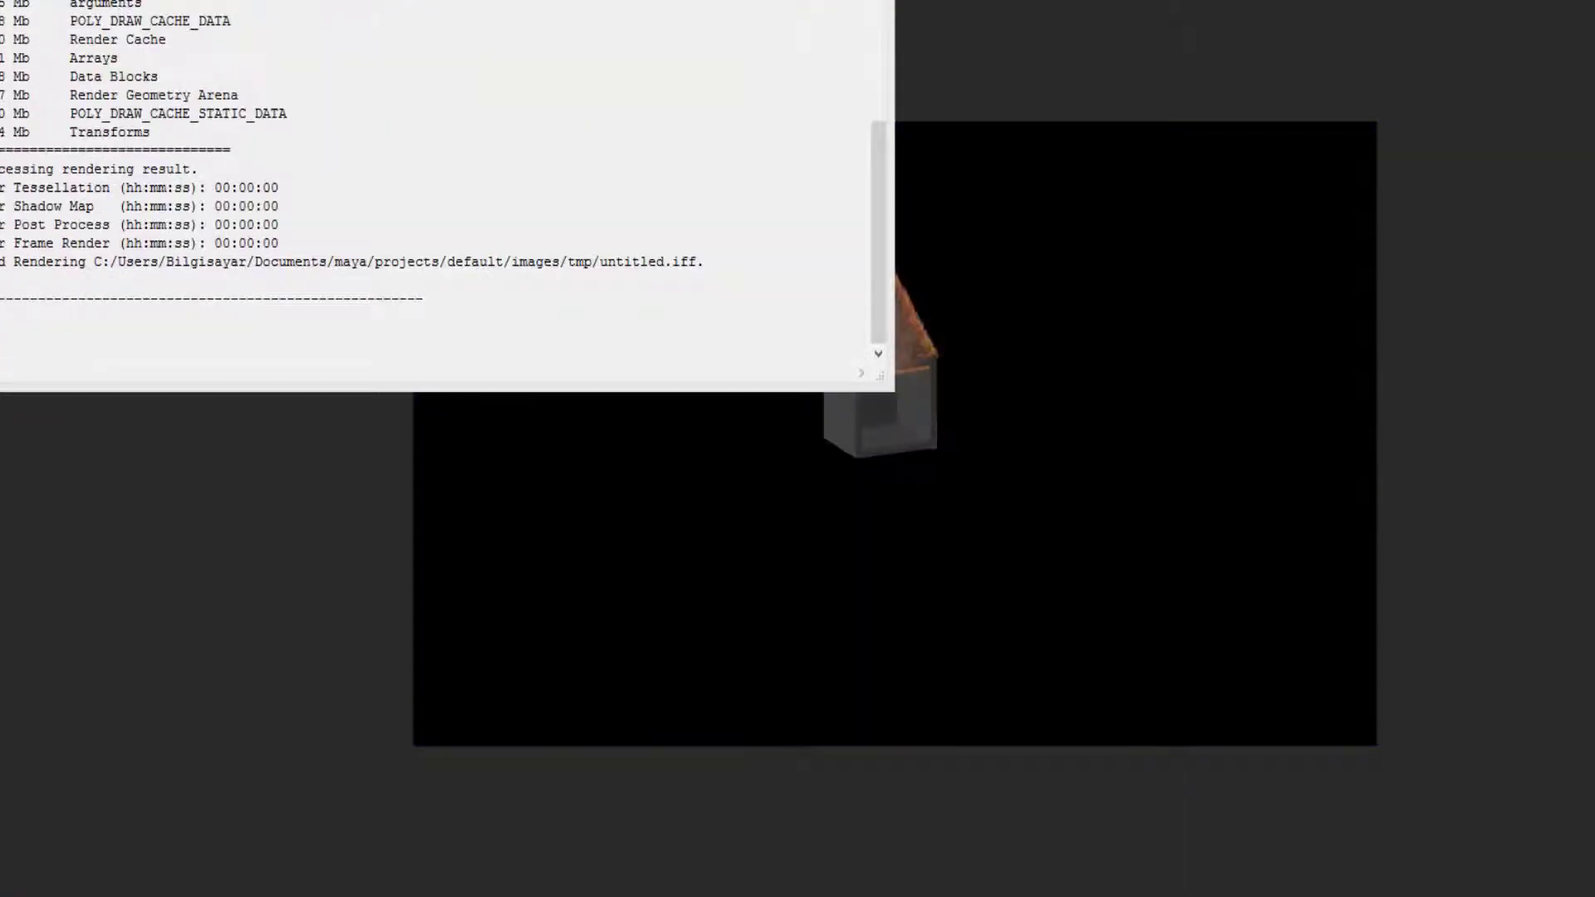
click(919, 249)
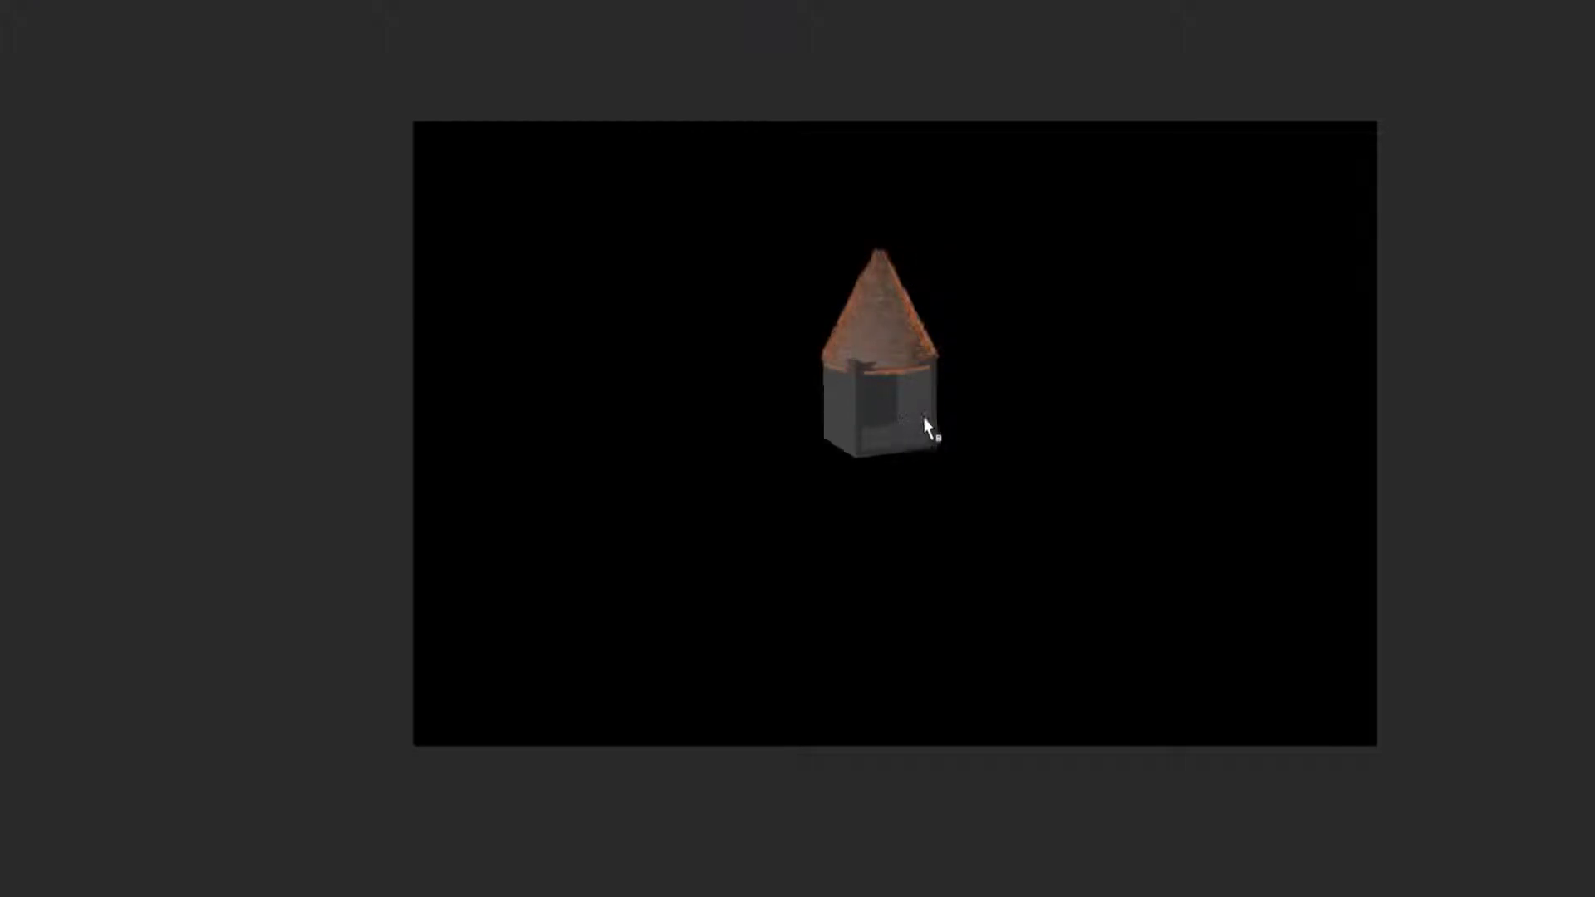
Examine the rendered hut and its fur-covered cone roof up close
scroll(930, 425, up, 4)
scroll(931, 425, up, 3)
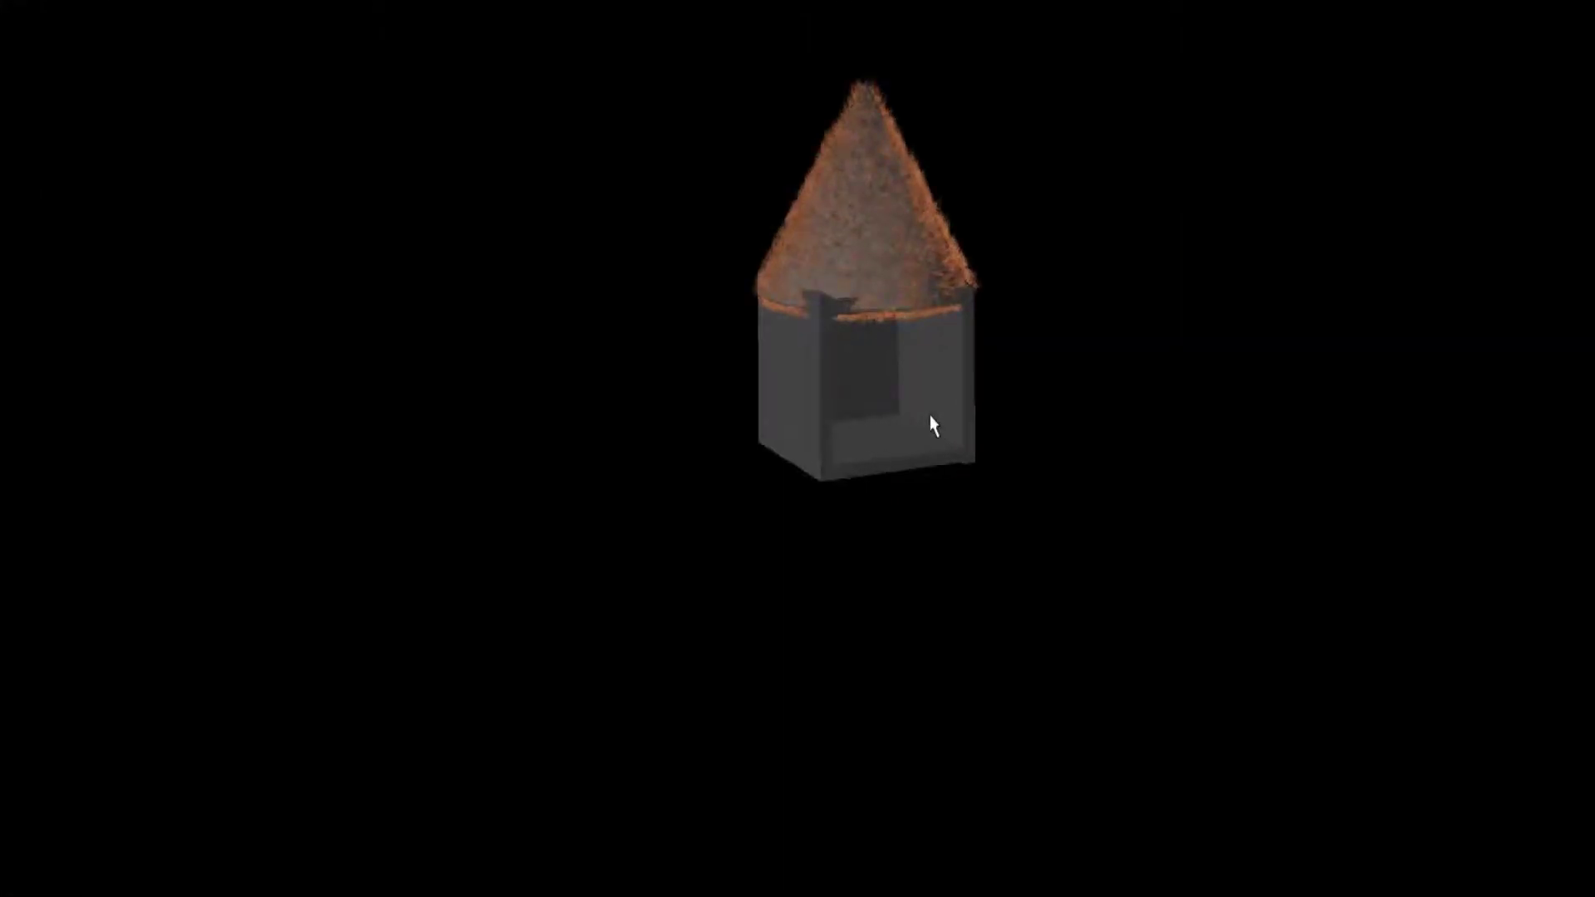
scroll(931, 426, down, 3)
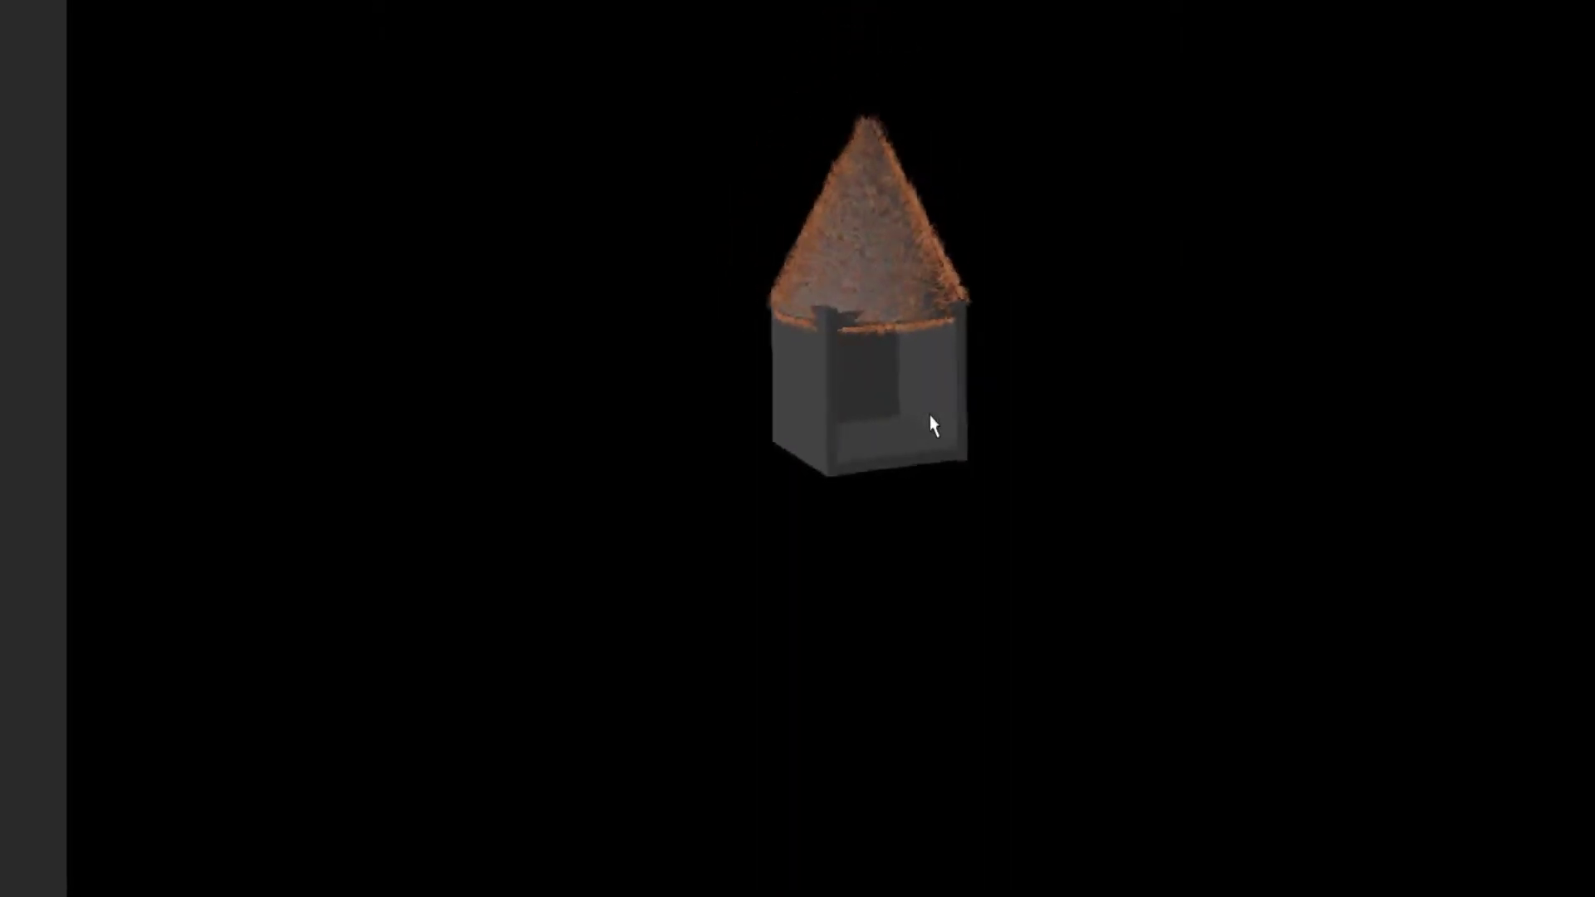
scroll(930, 425, up, 3)
scroll(931, 425, down, 2)
scroll(930, 426, up, 2)
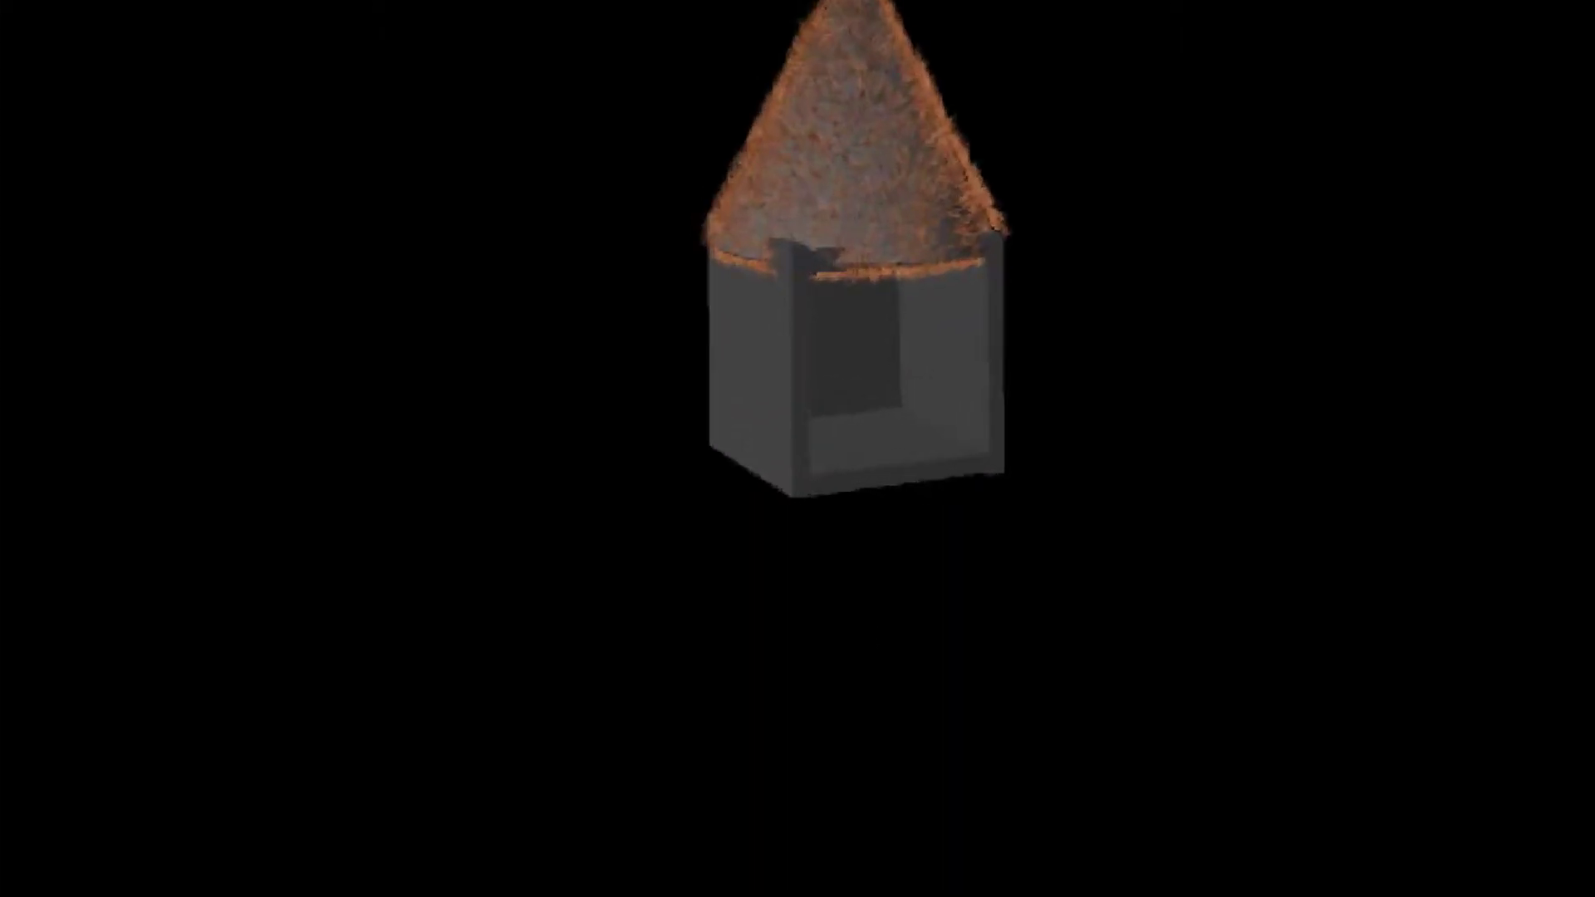